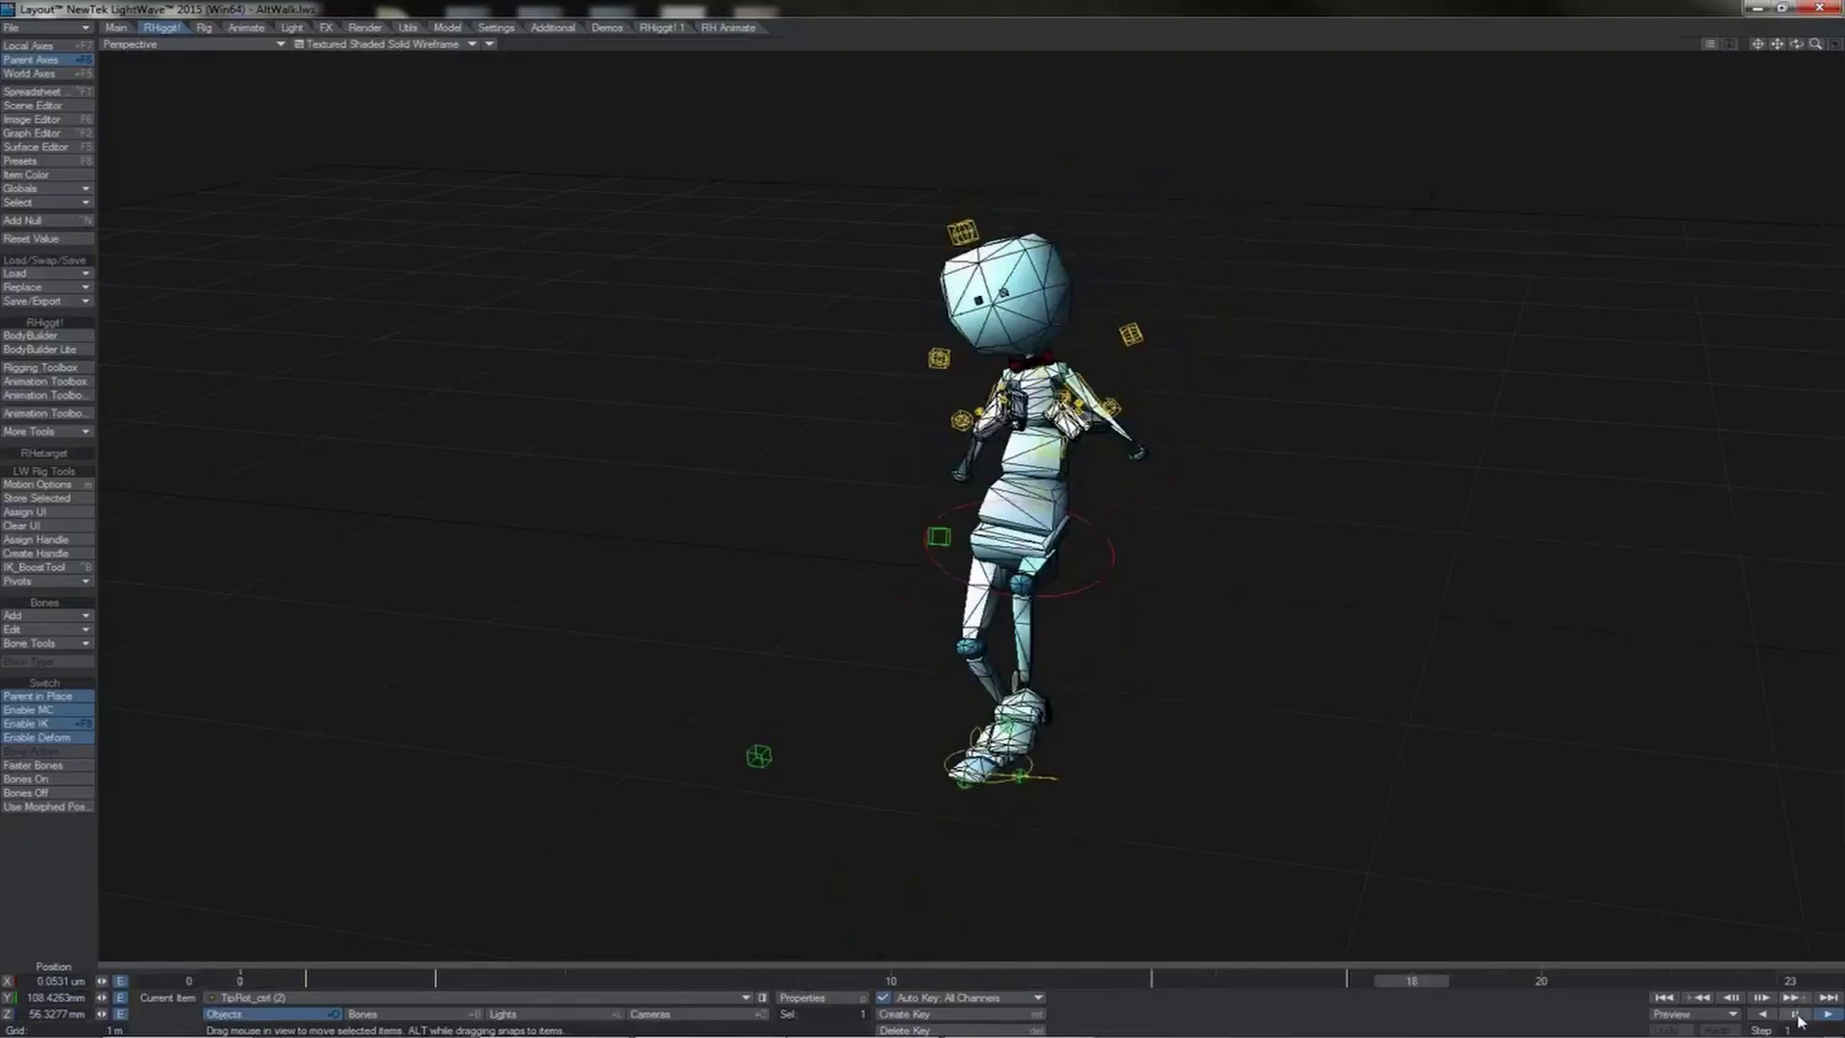
Play the walk cycle with the hip control selected and view the character from the perspective, back and right side
left_click(923, 508)
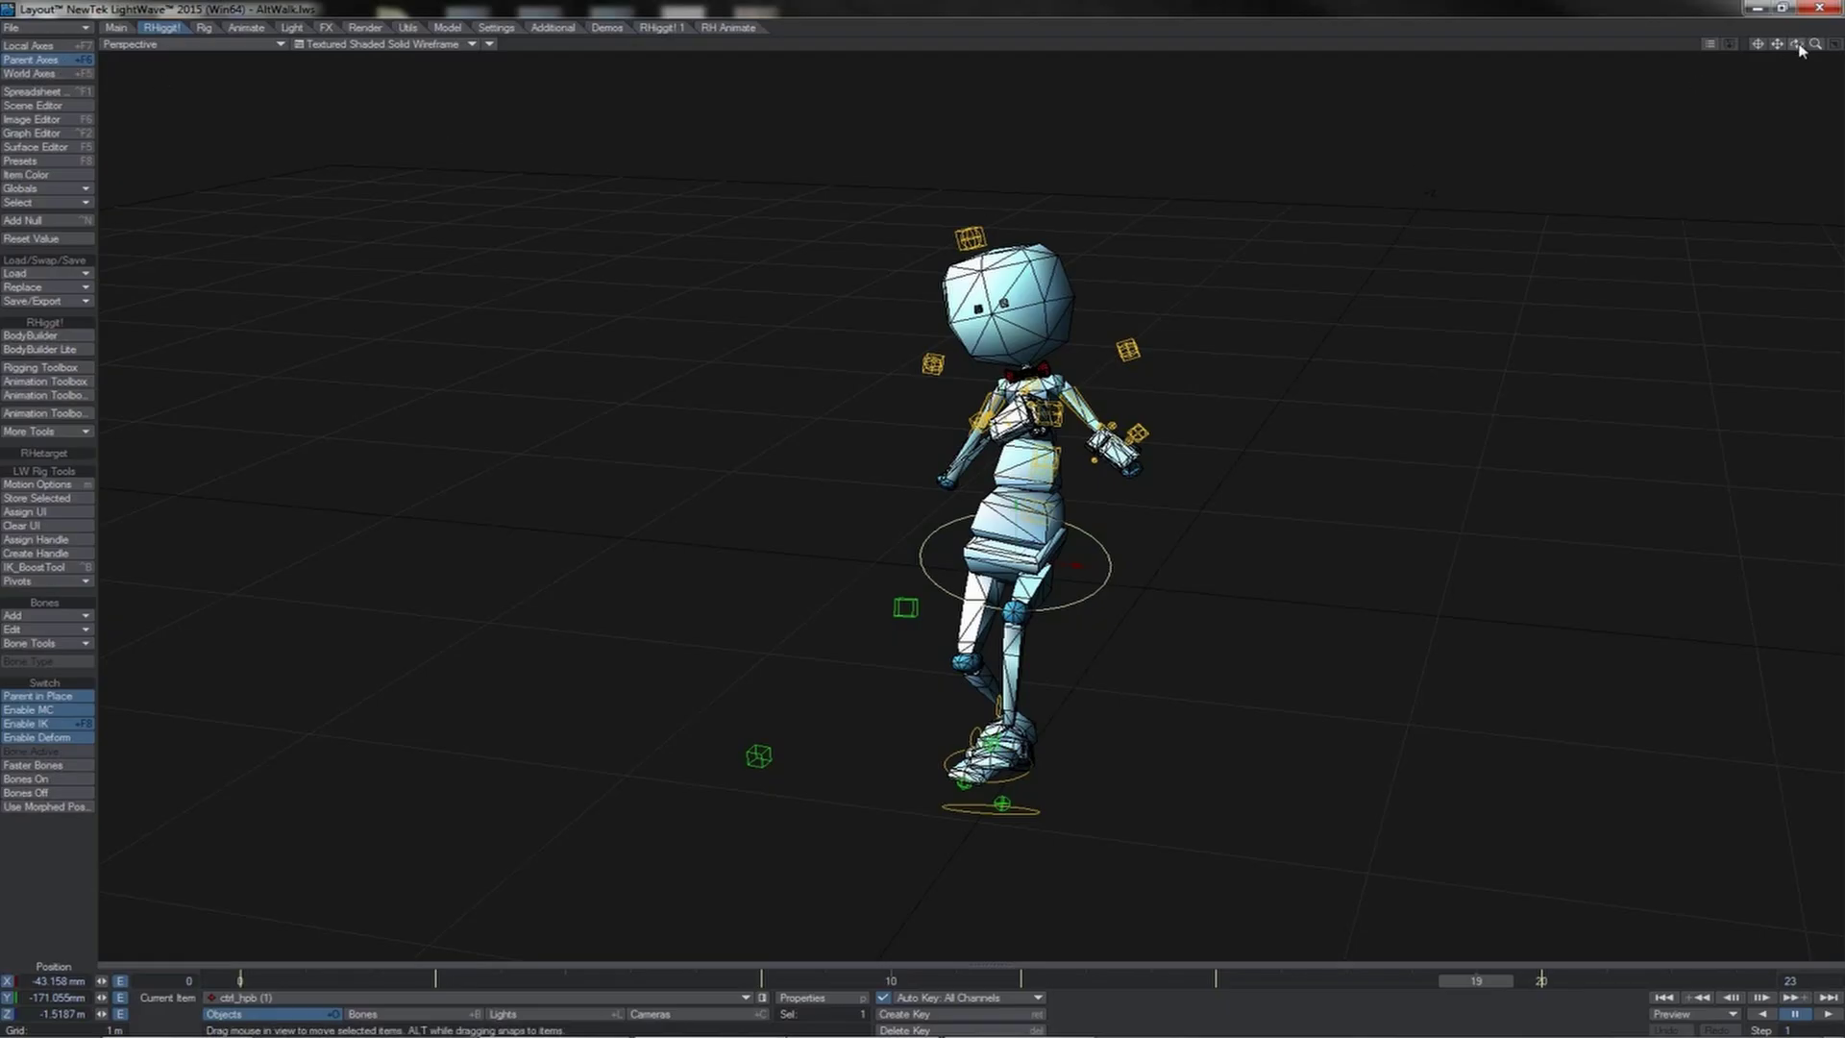
key("1")
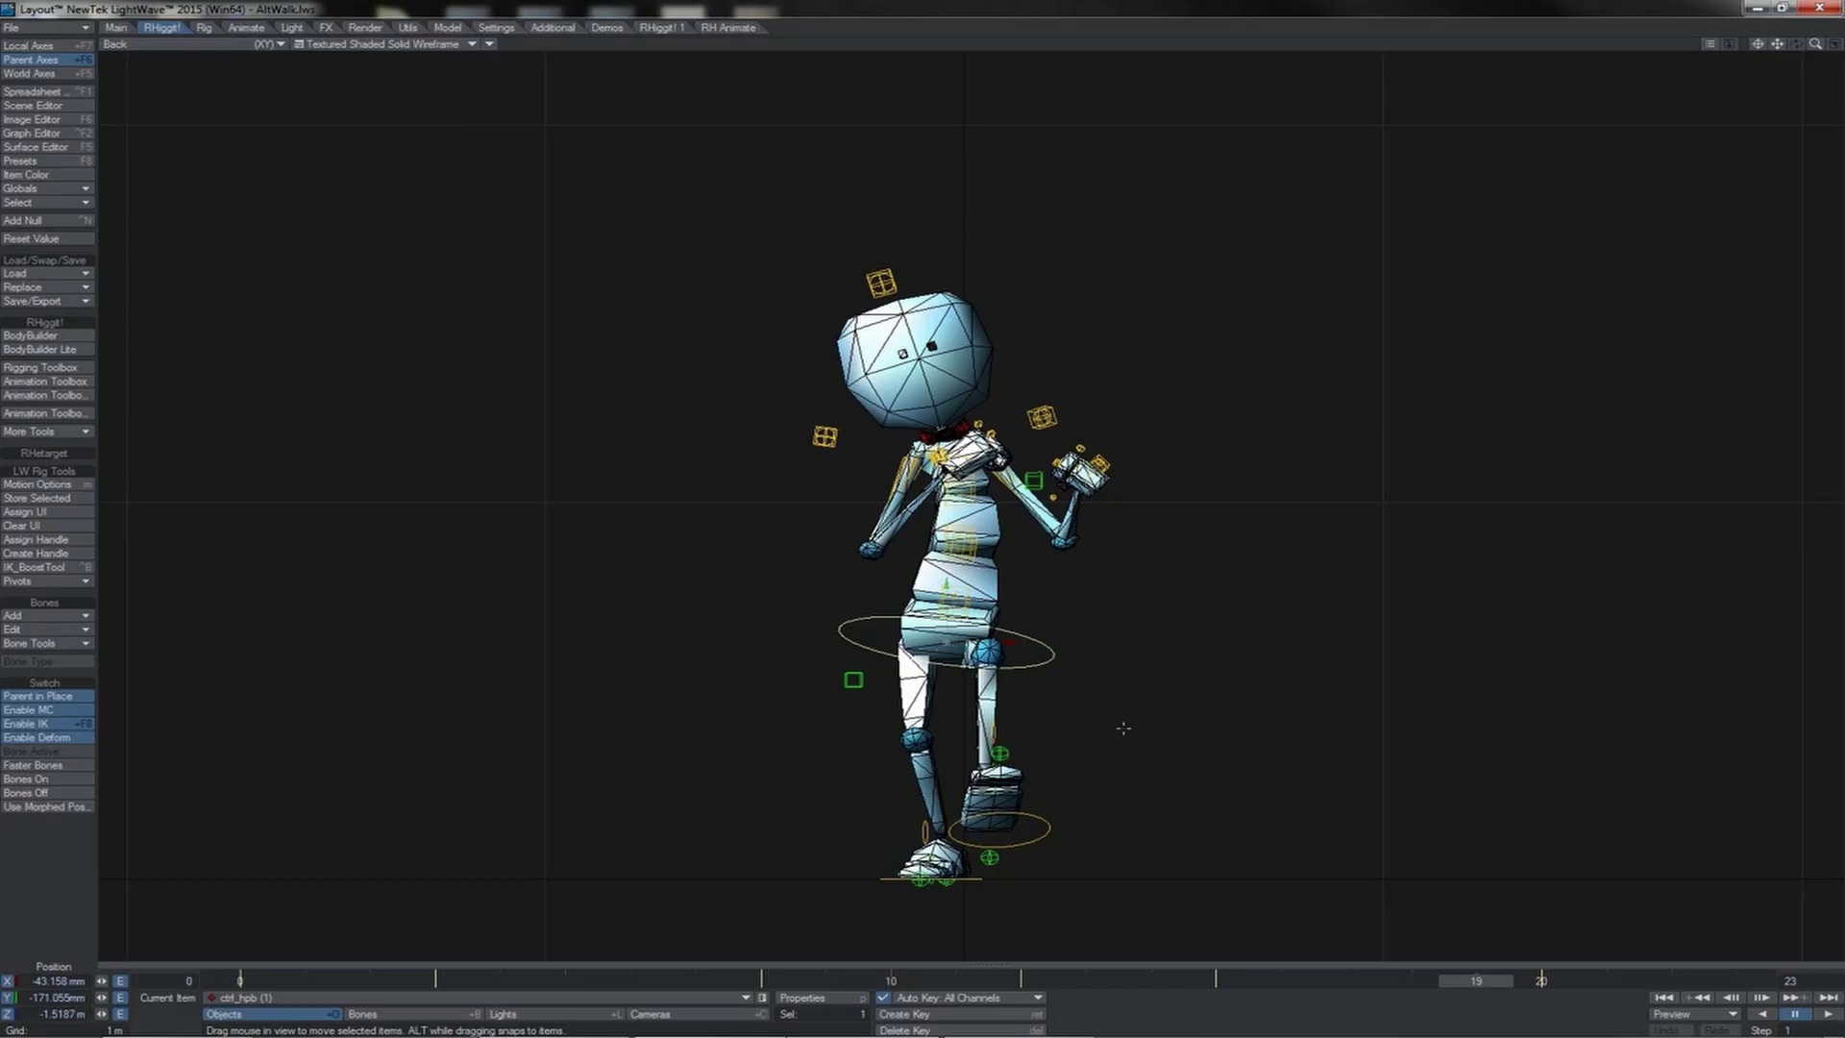
key("3")
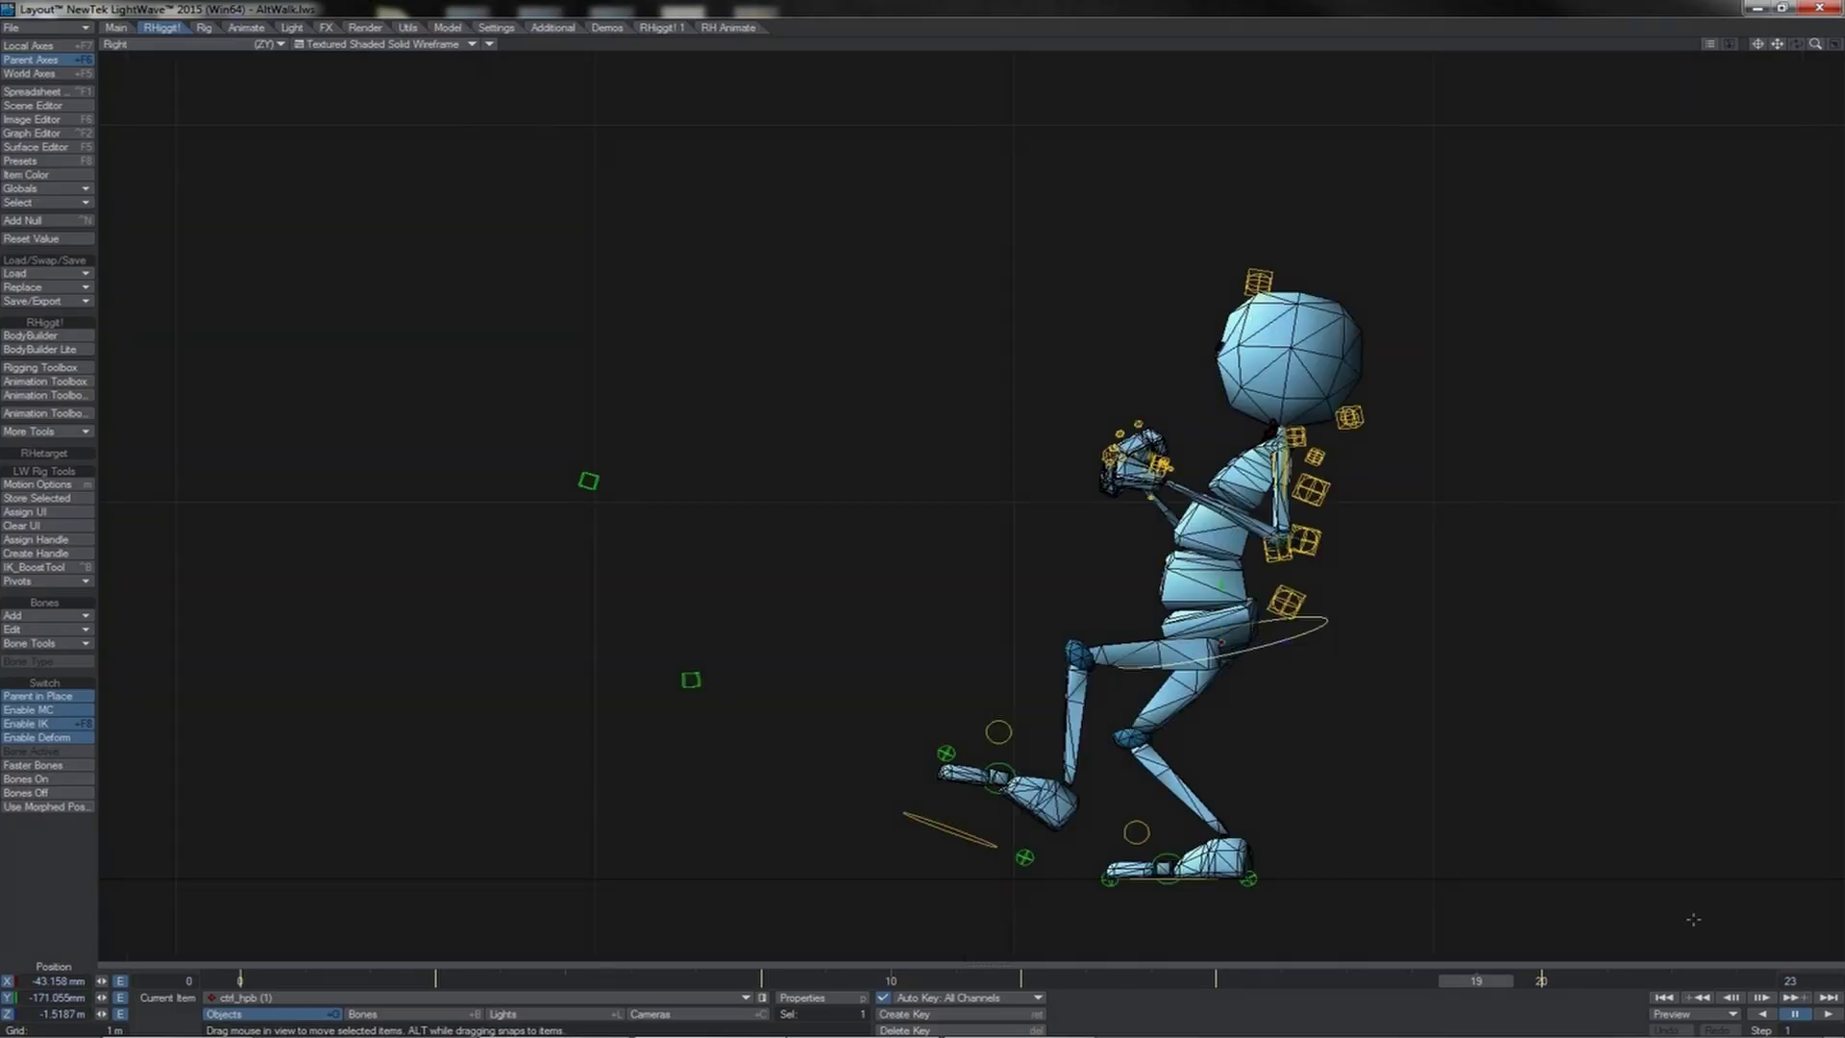
left_click(1828, 1014)
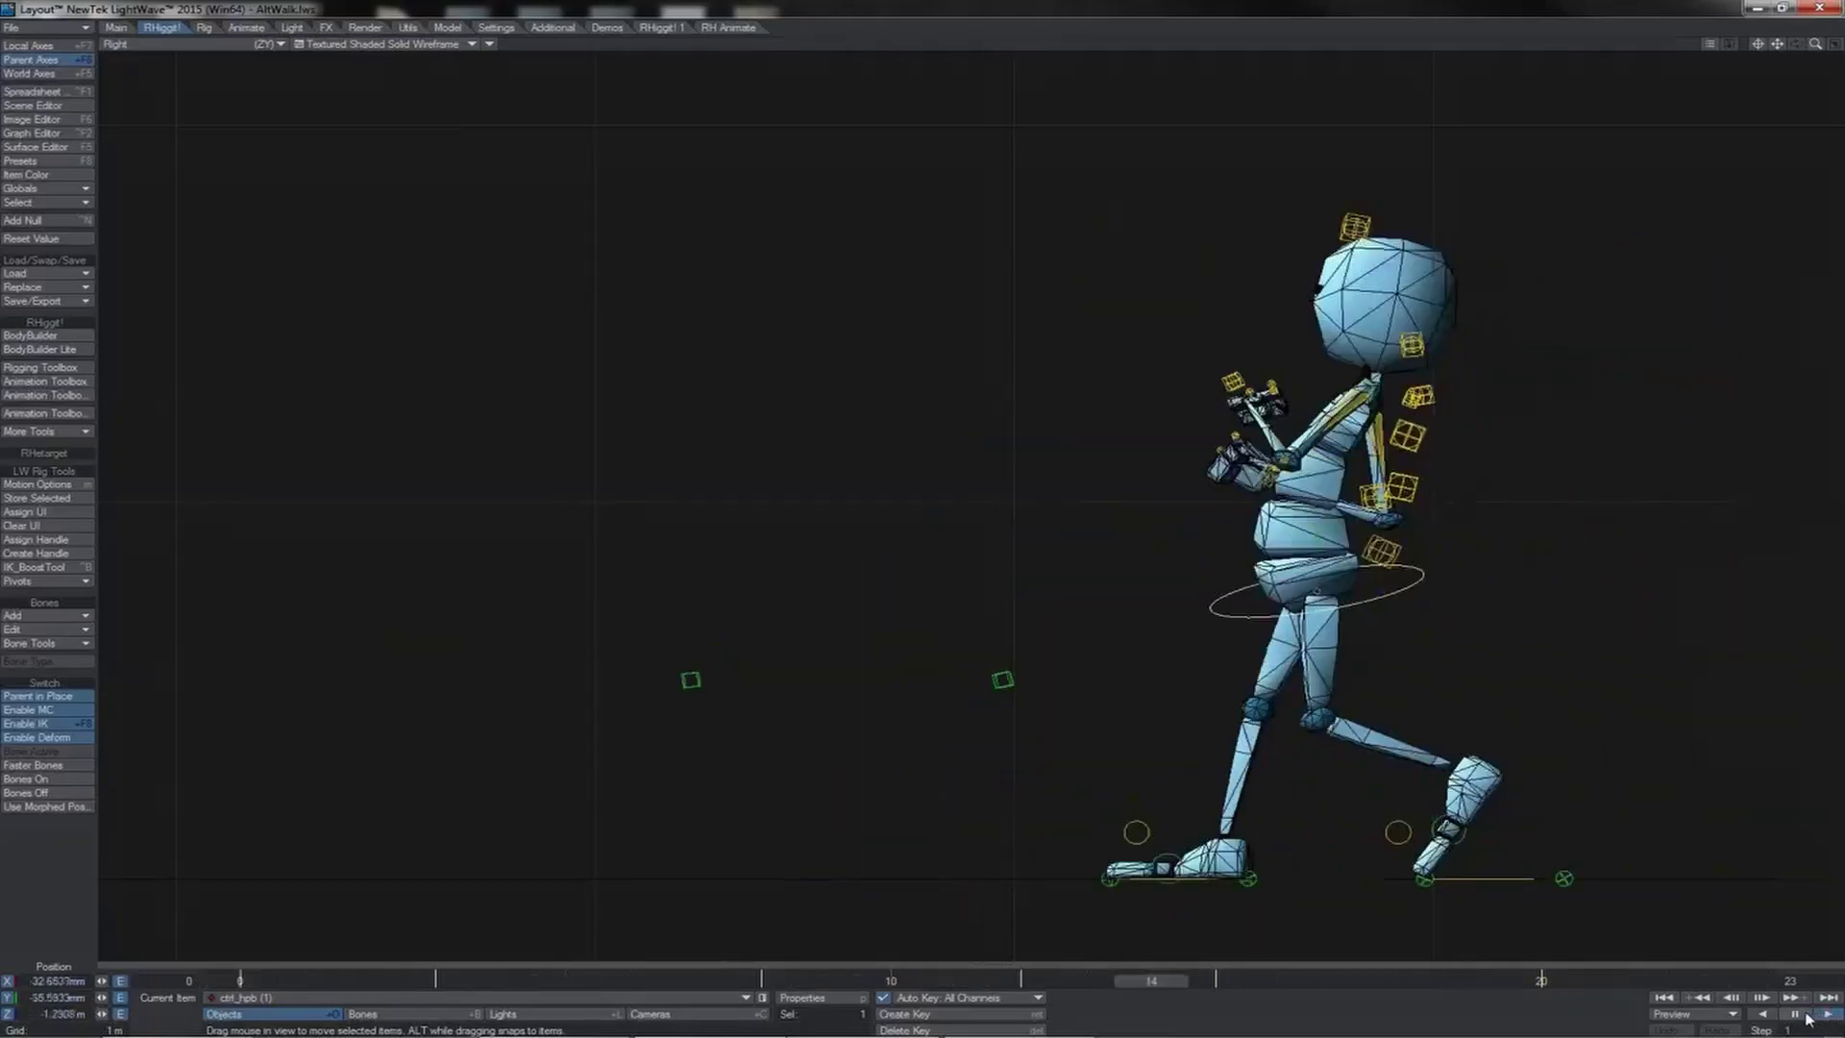
key("4")
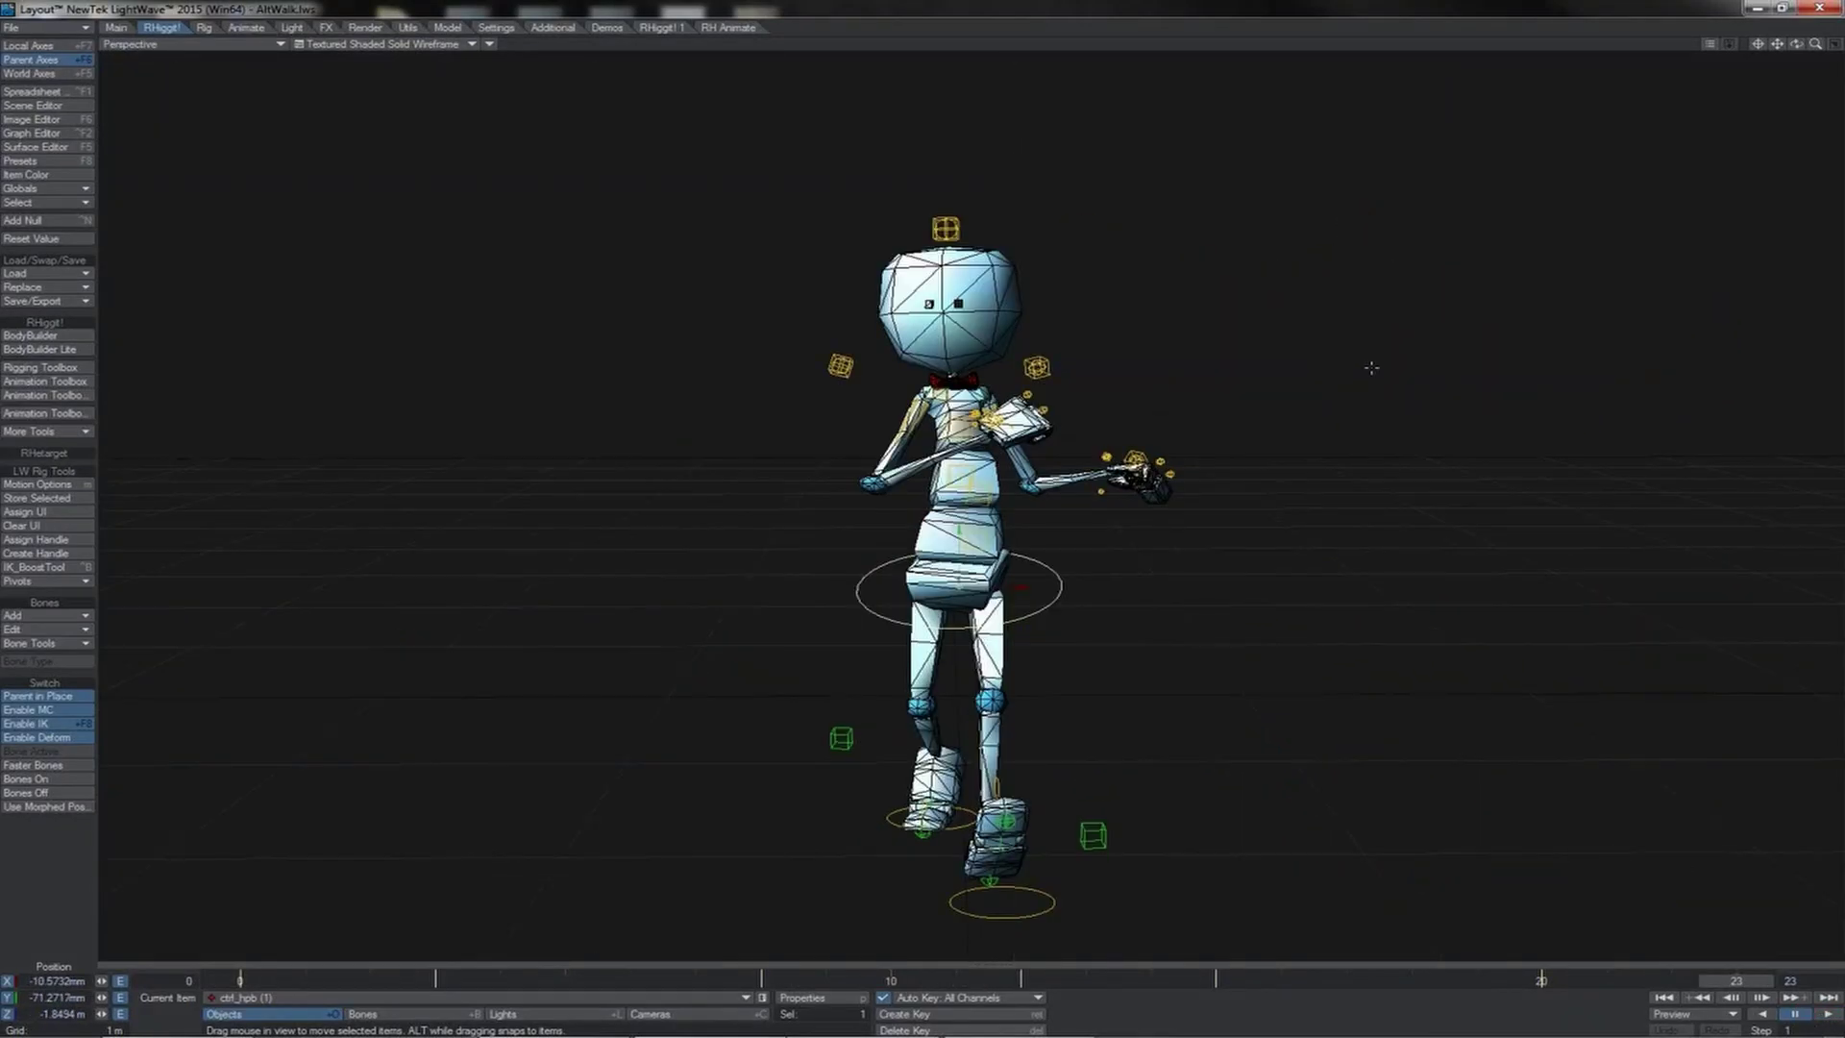
key("1")
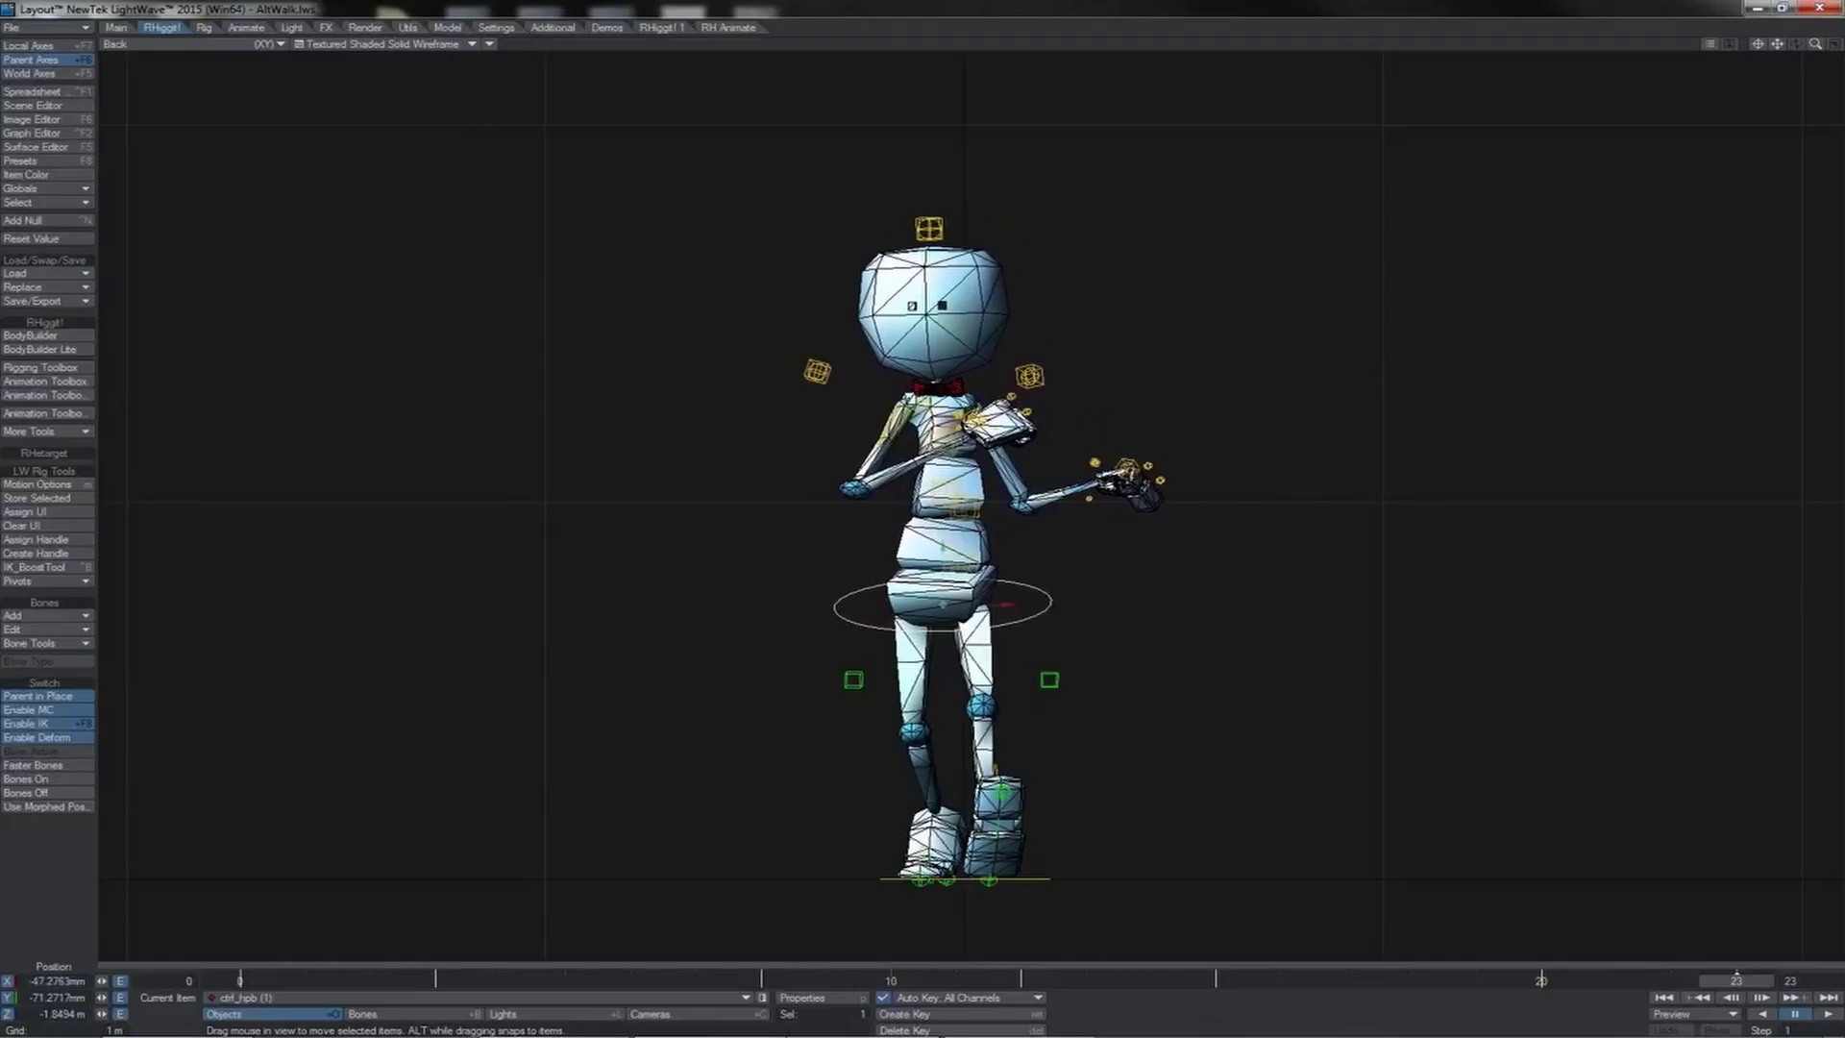
Examine the hip control's Position X and Position Z curves in the Graph Editor, fitting each curve to the graph
key("ctrl+F2")
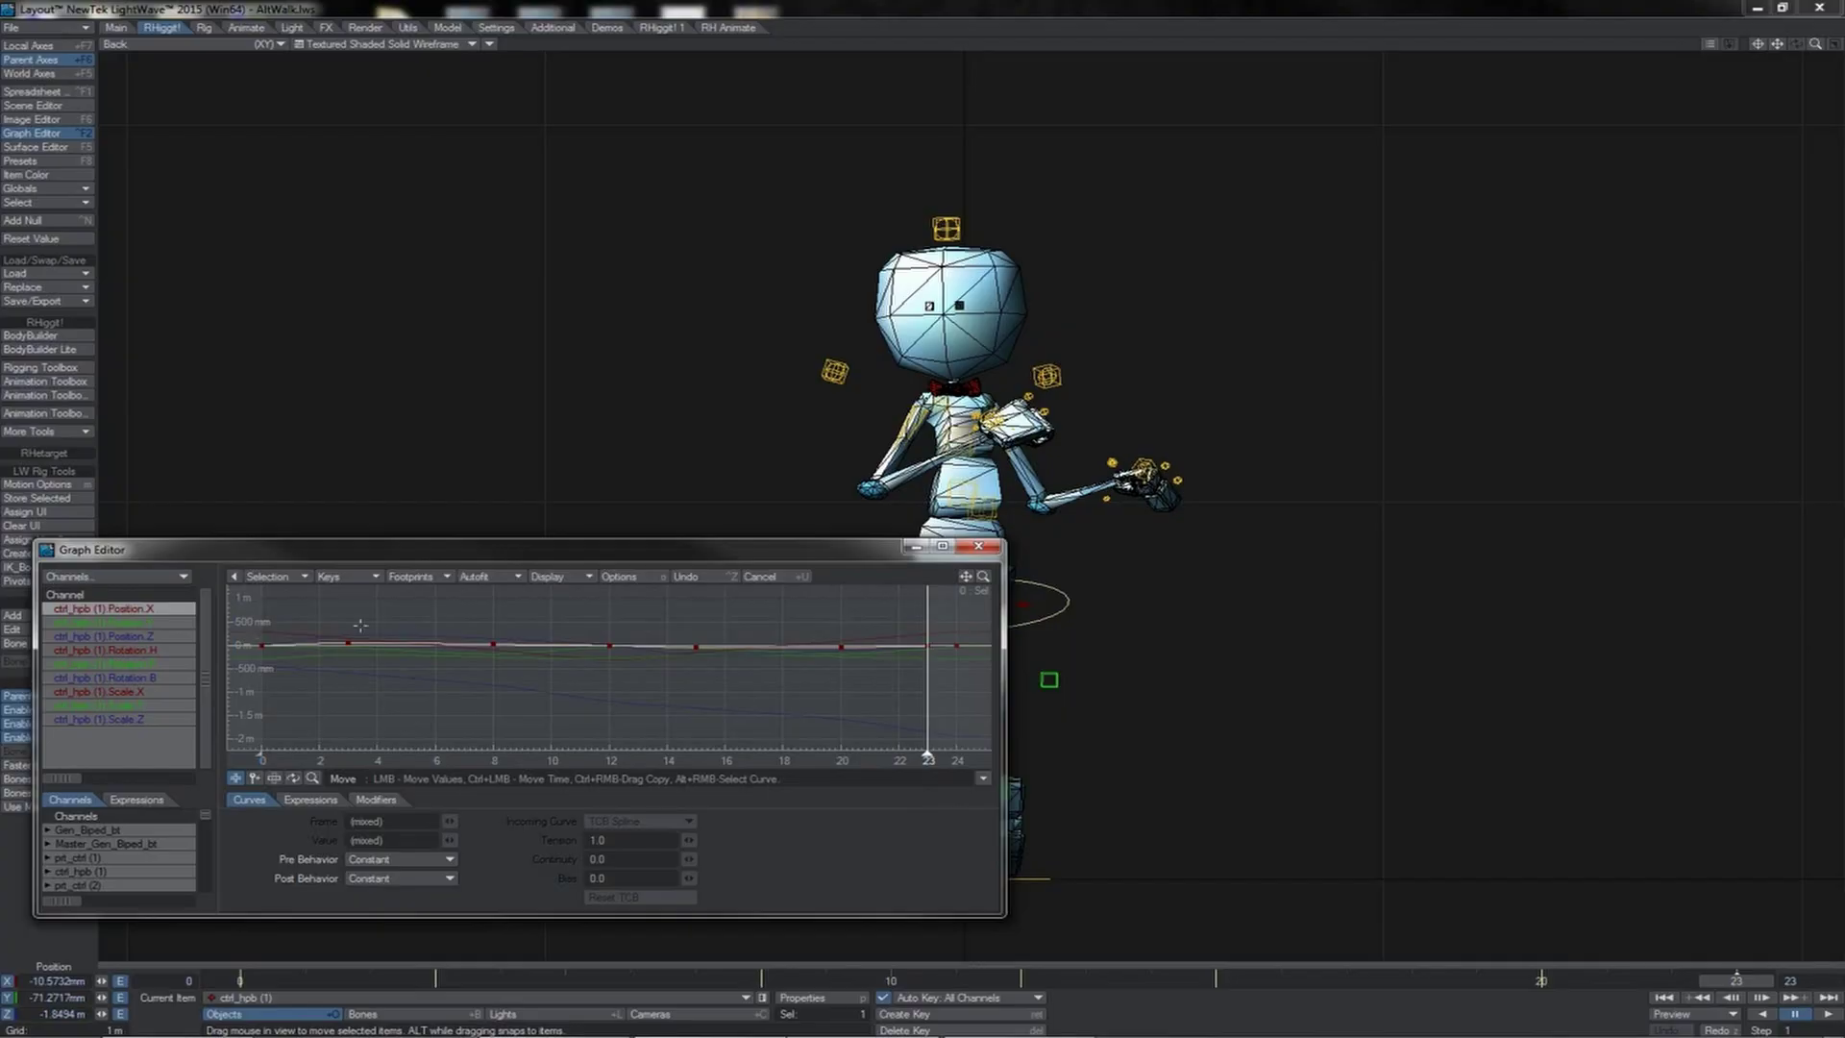
key("a")
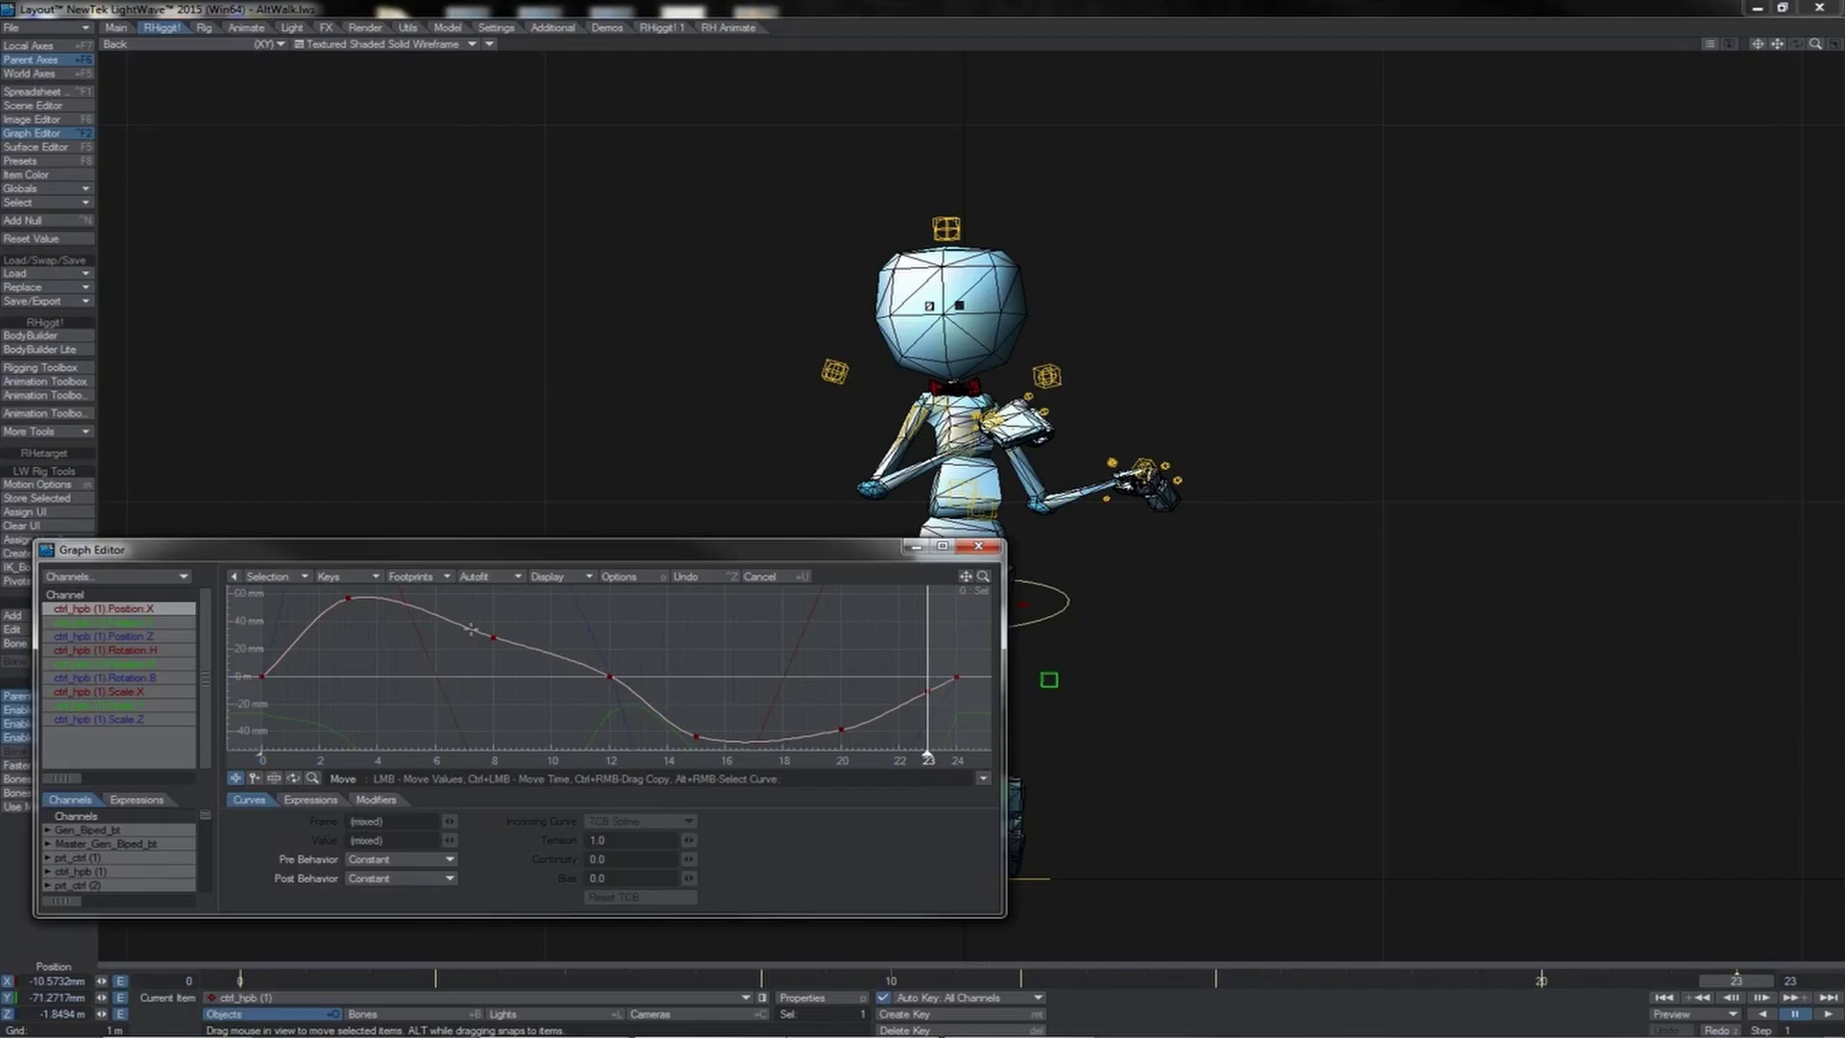
left_click(112, 636)
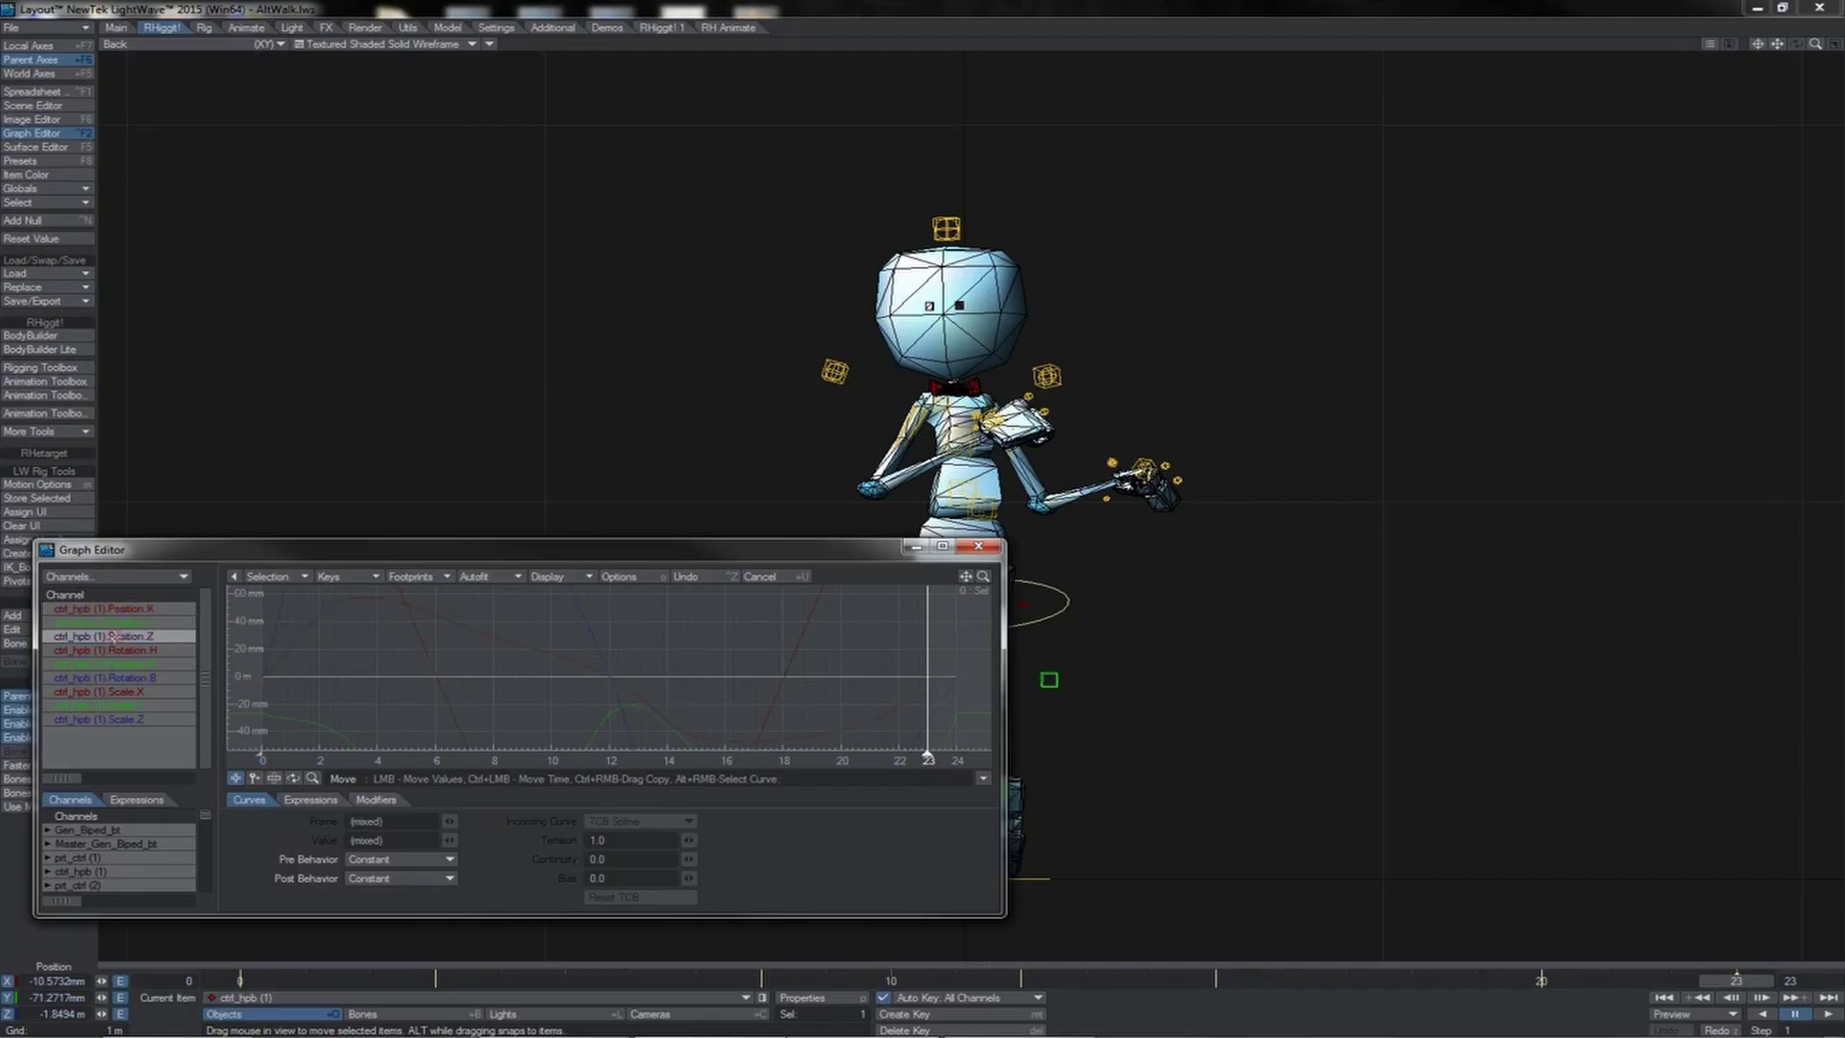
key("a")
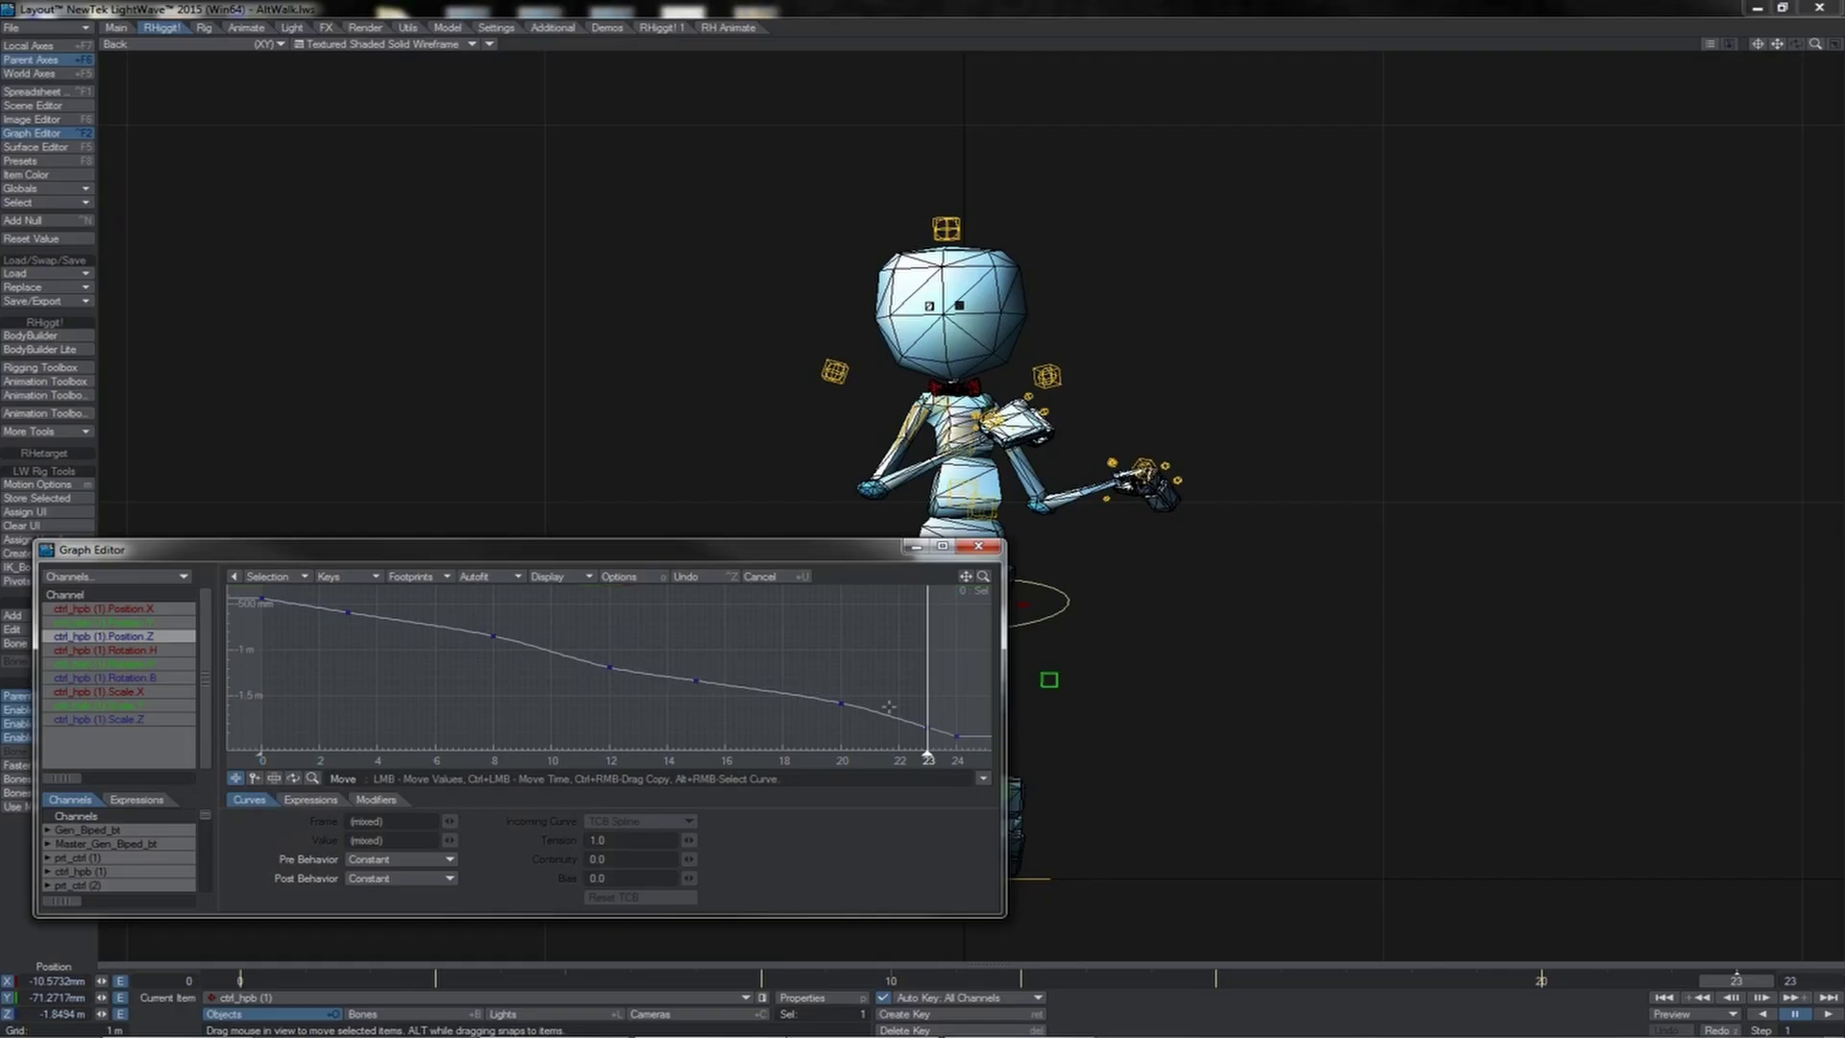
key("Up")
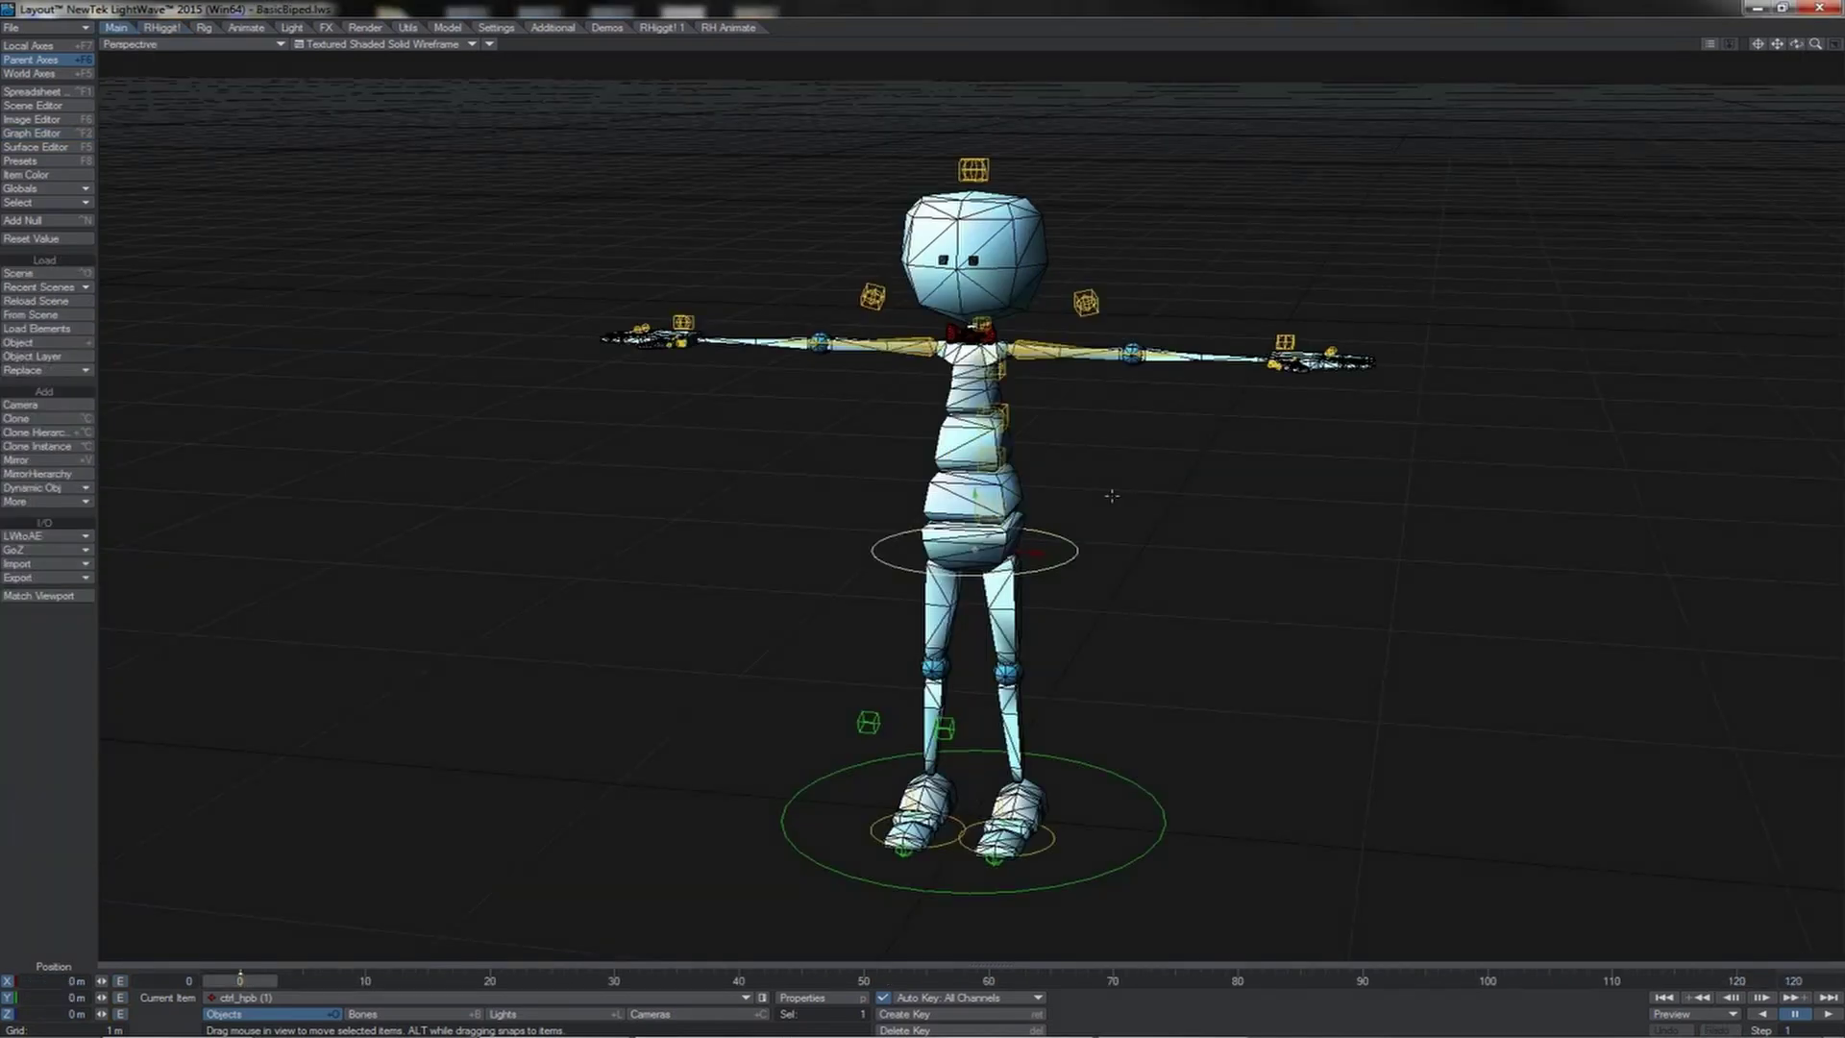
From the top view, rotate the hip control to face diagonally and move it at frame 30 to about 1.4 m in X and -1.35 m in Z
key("2")
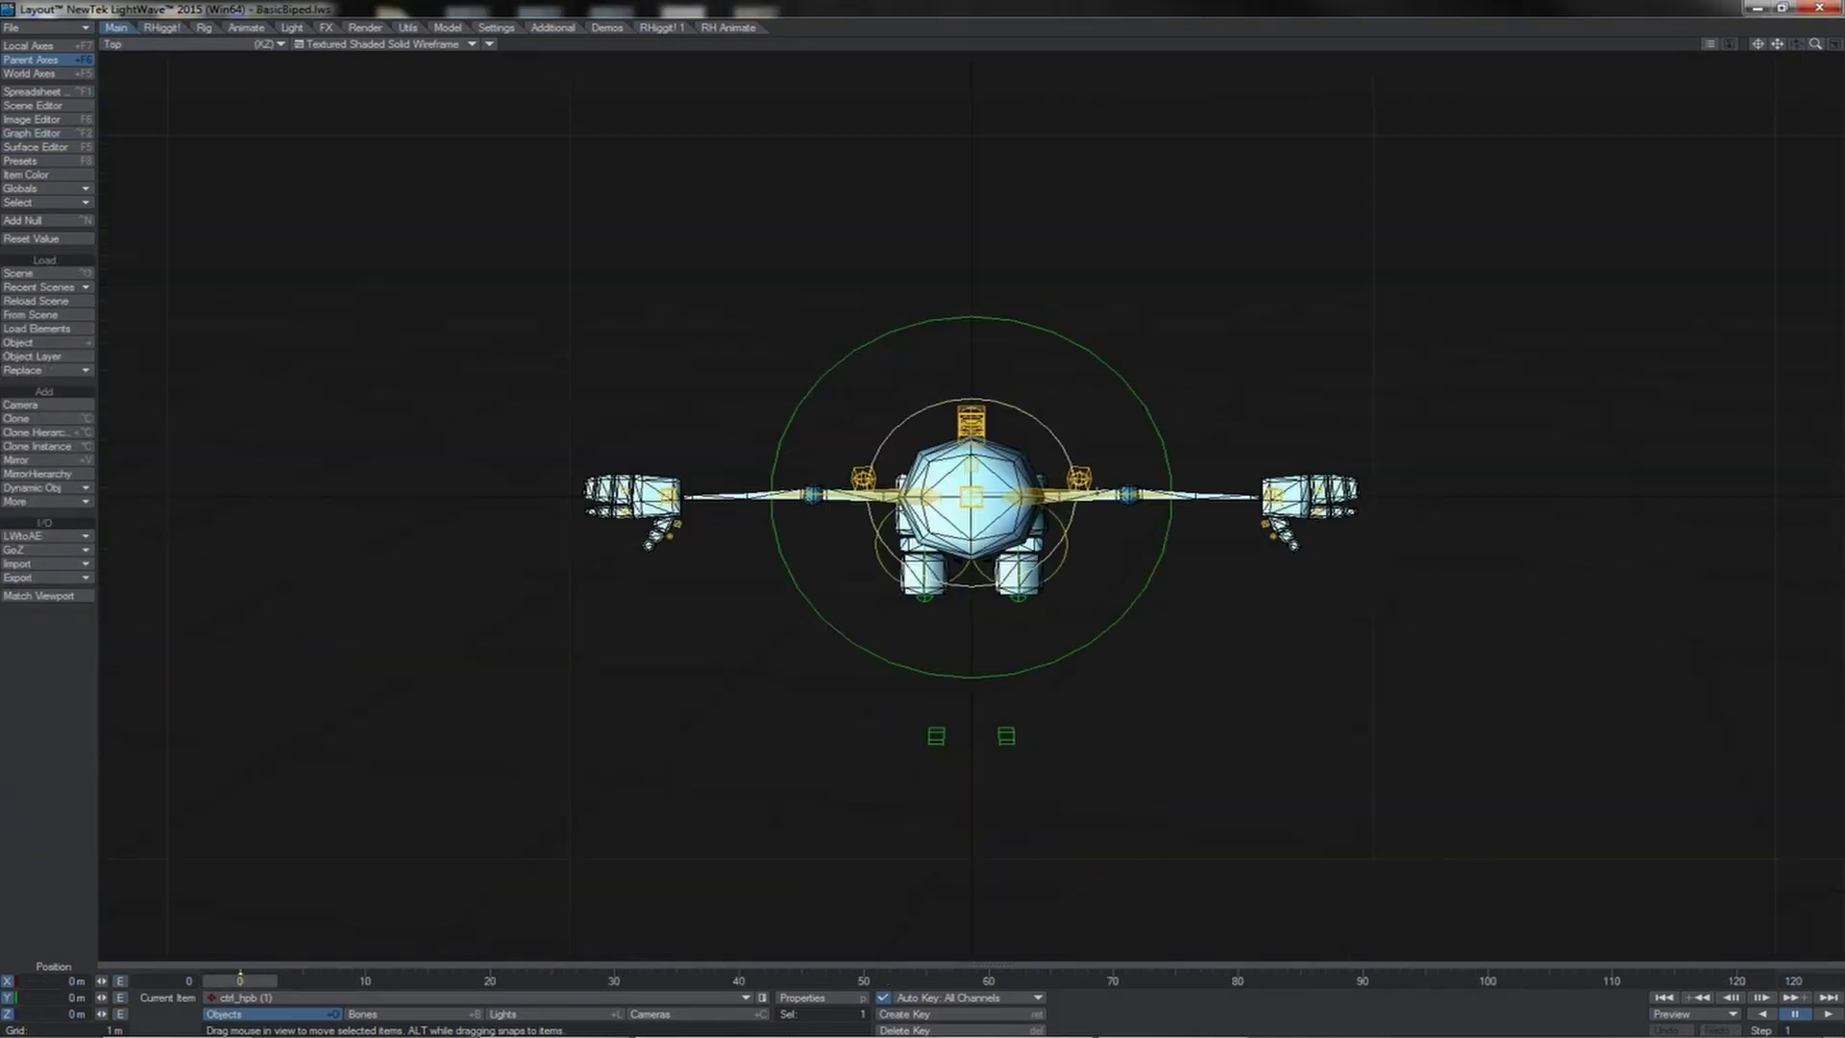
key("y")
mouse_move(1021, 442)
left_mouse_down()
mouse_move(999, 442)
mouse_move(1021, 441)
left_mouse_up()
key("t")
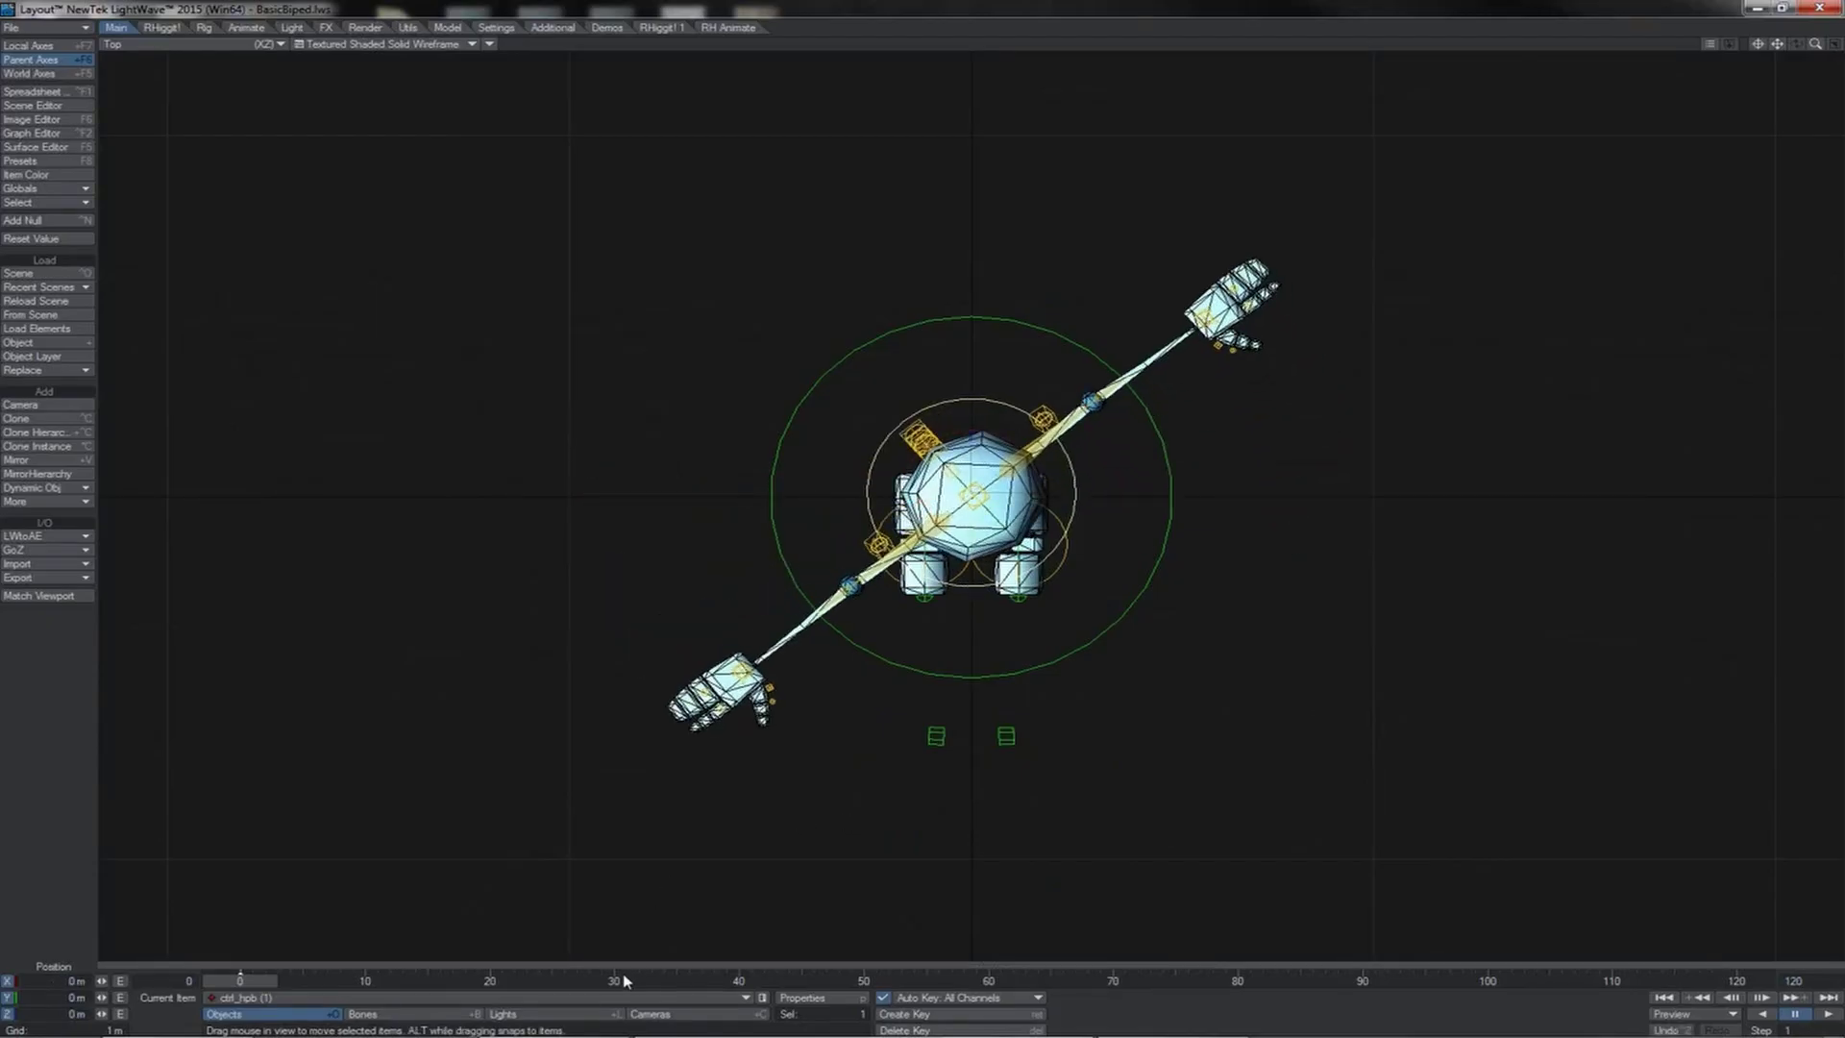
left_click_drag(1227, 625, 1609, 956)
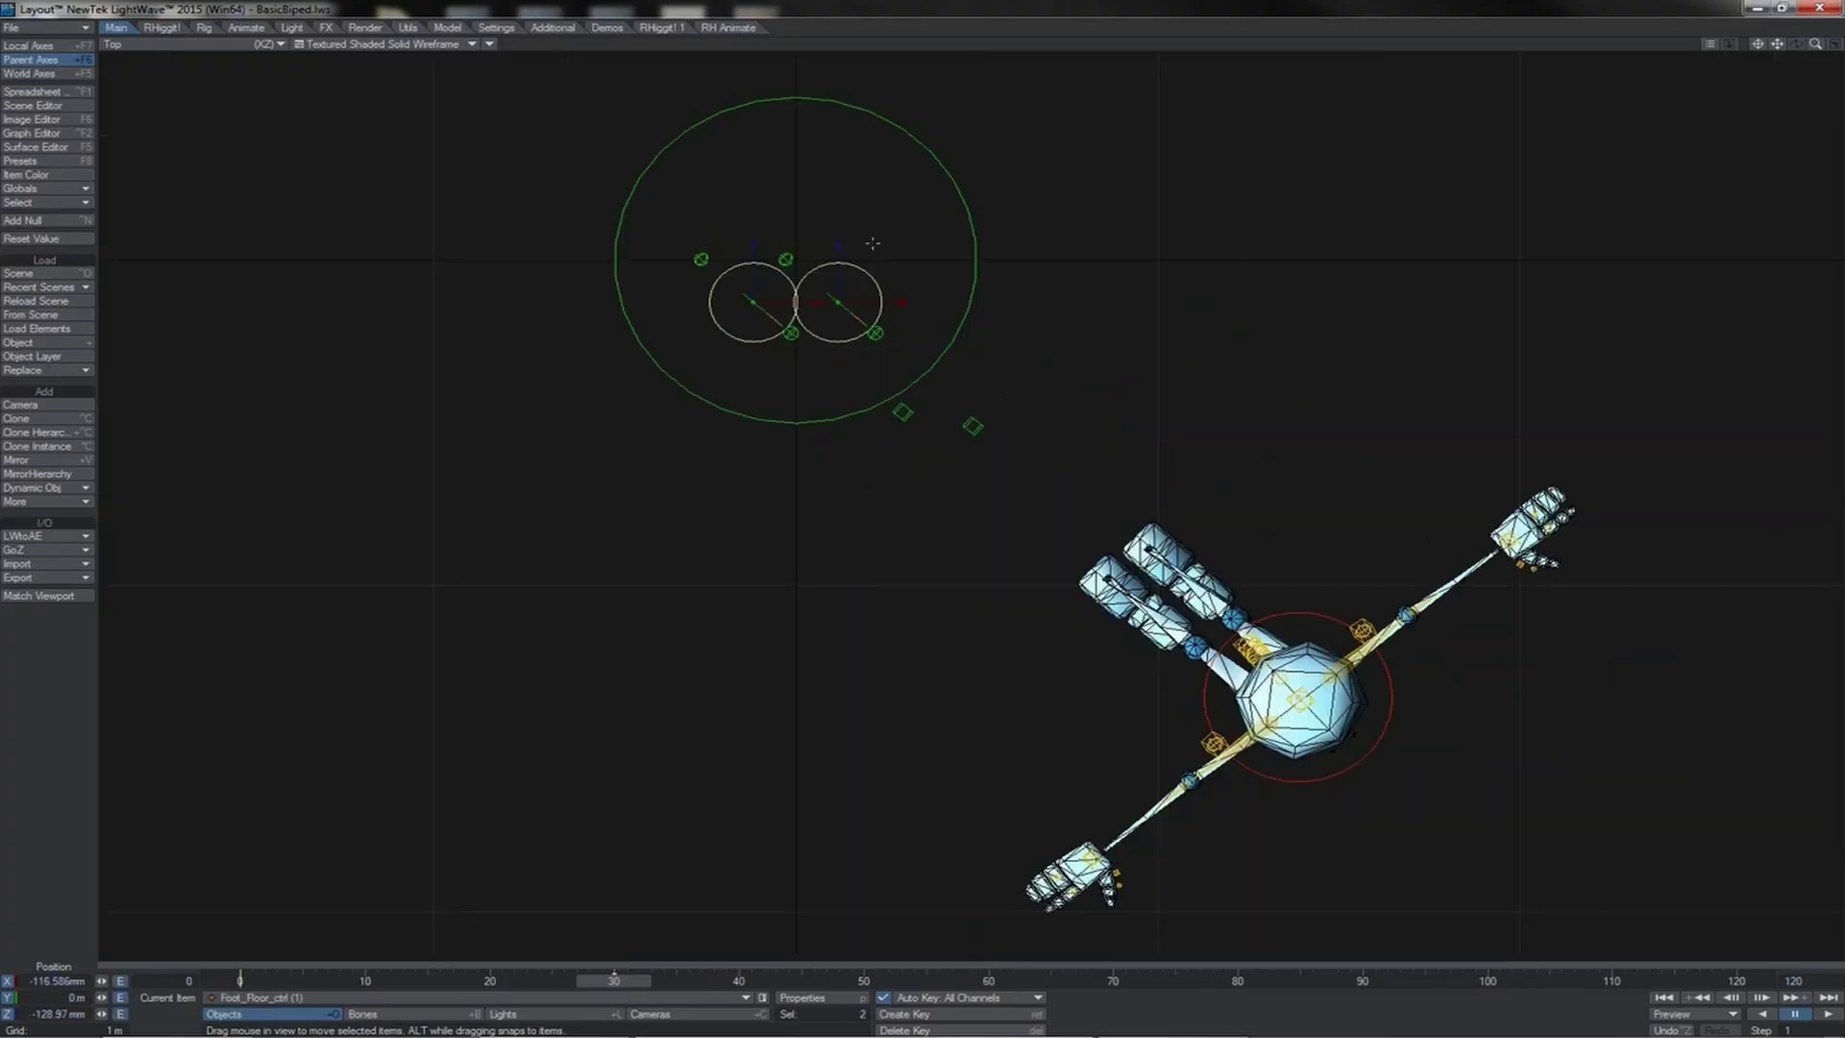
Move both foot floor controls under the body at frame 30, to about X 1.26 m and Z -1.35 m, and scrub back to frame 0
left_click_drag(878, 237, 1369, 625)
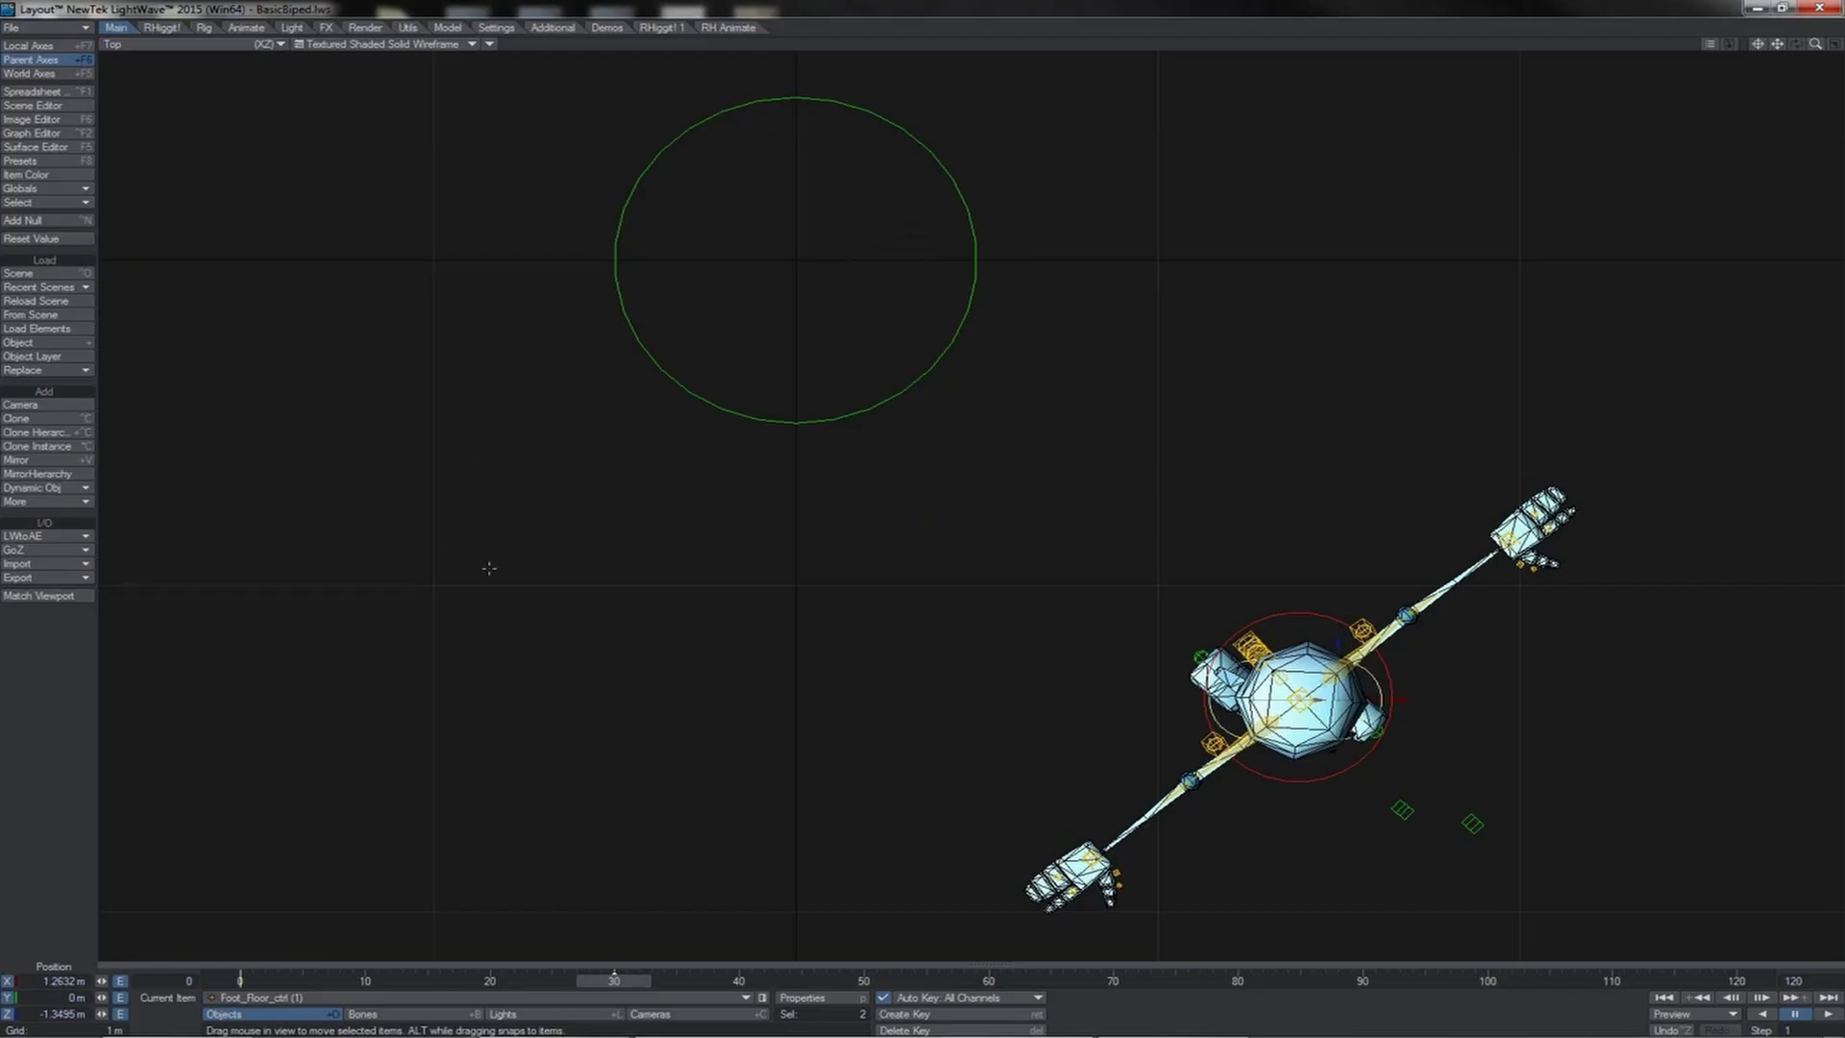
left_click_drag(625, 980, 578, 981)
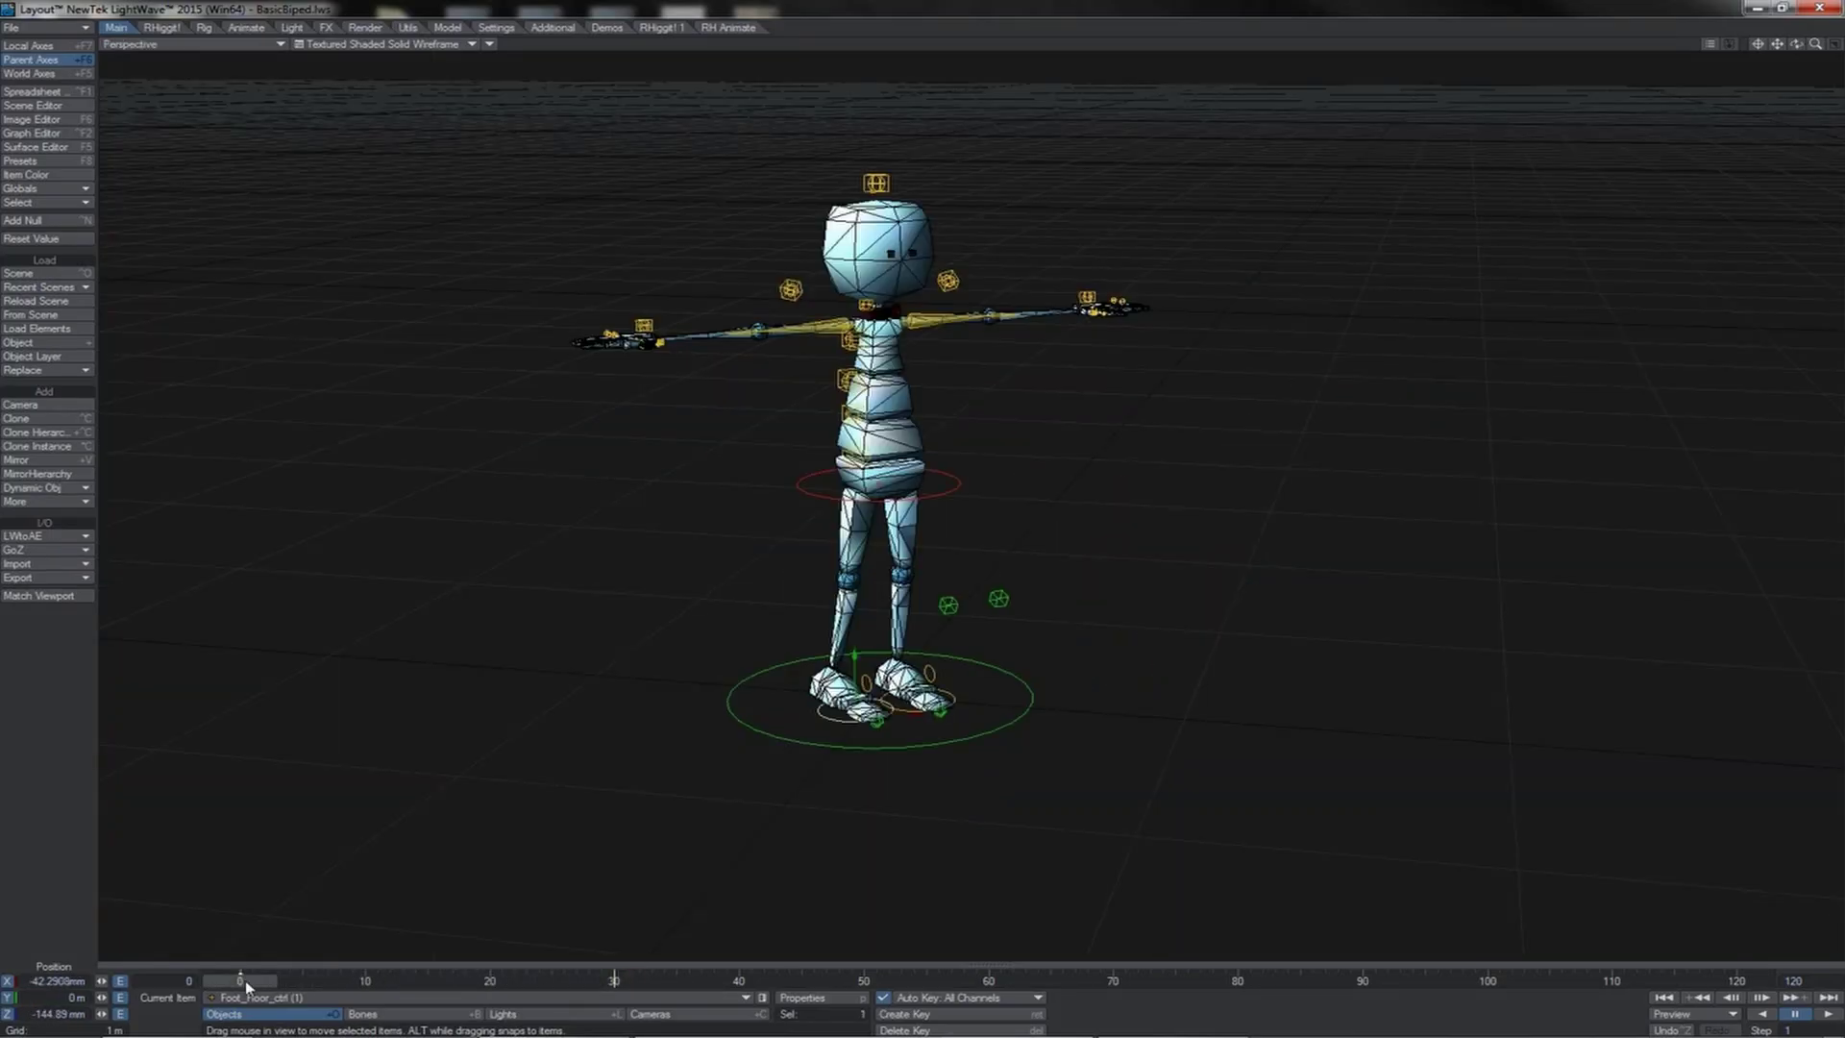
mouse_move(247, 985)
left_mouse_down()
mouse_move(602, 980)
mouse_move(240, 980)
left_mouse_up()
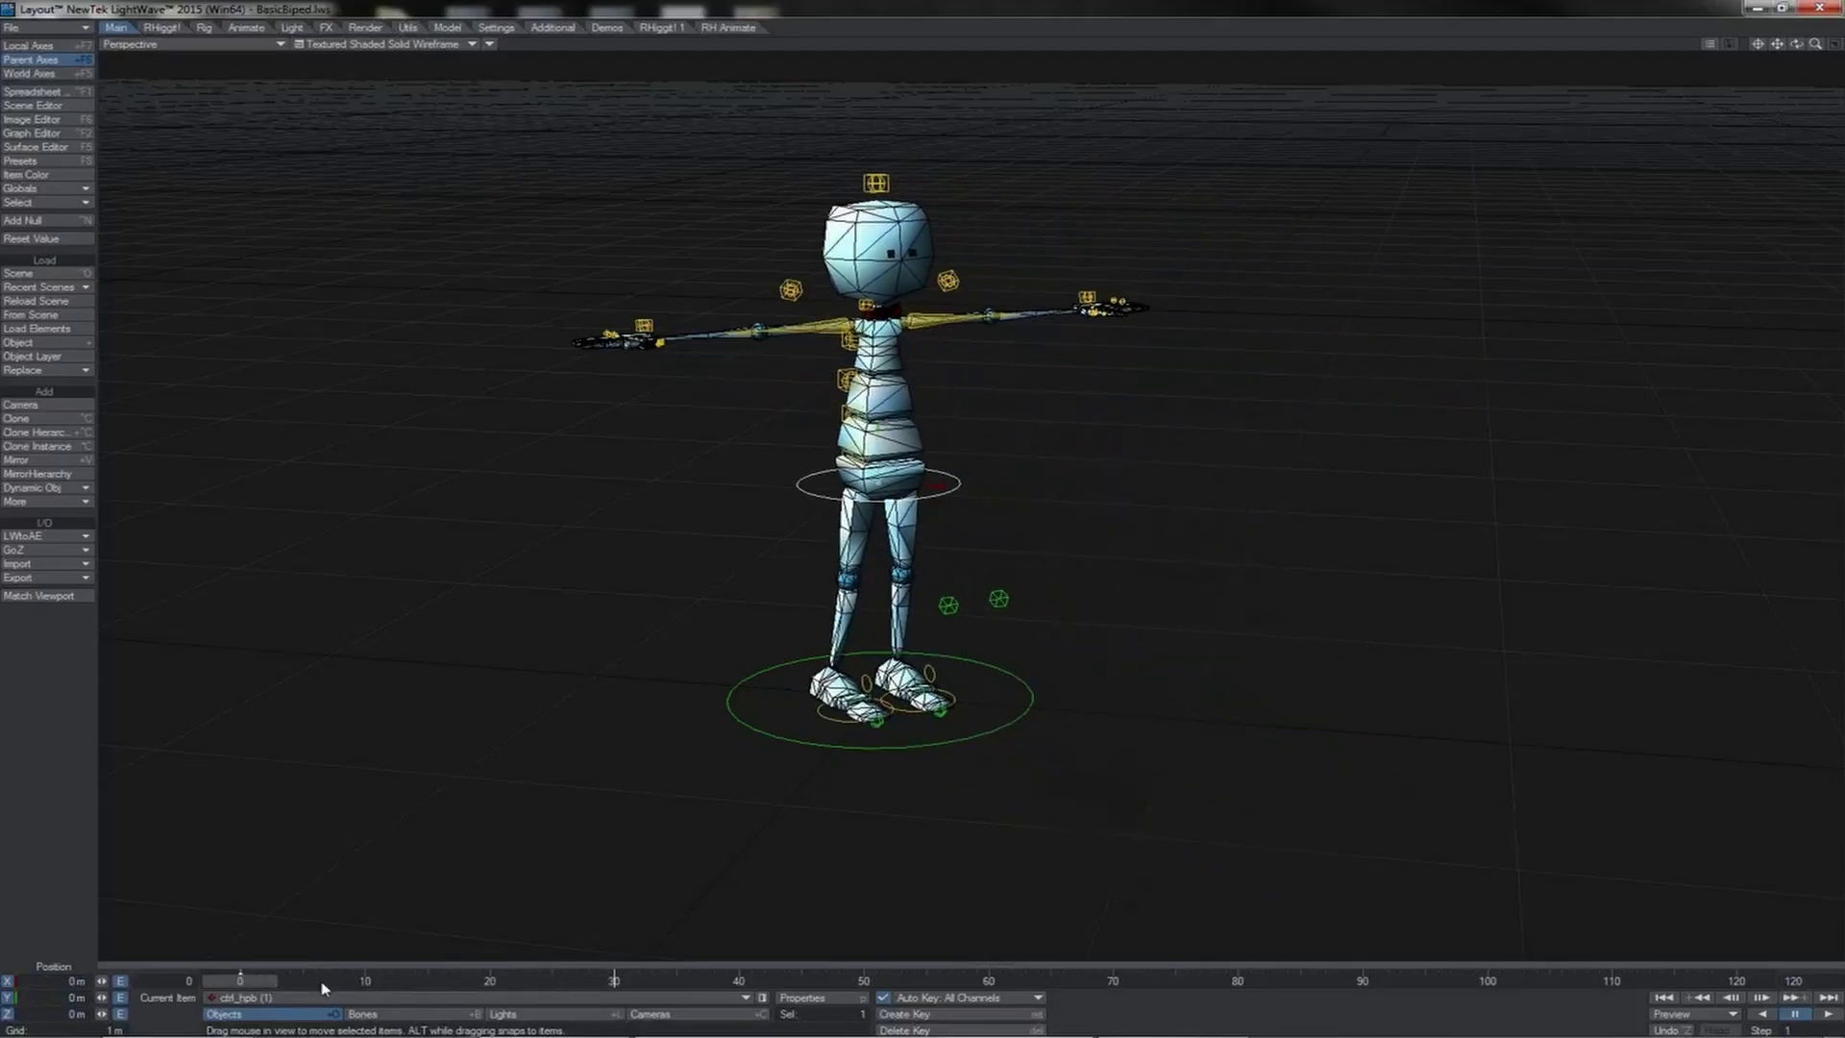
Compare the hip control's Position X and Position Z curves for the diagonal move in the Graph Editor
key("ctrl+F2")
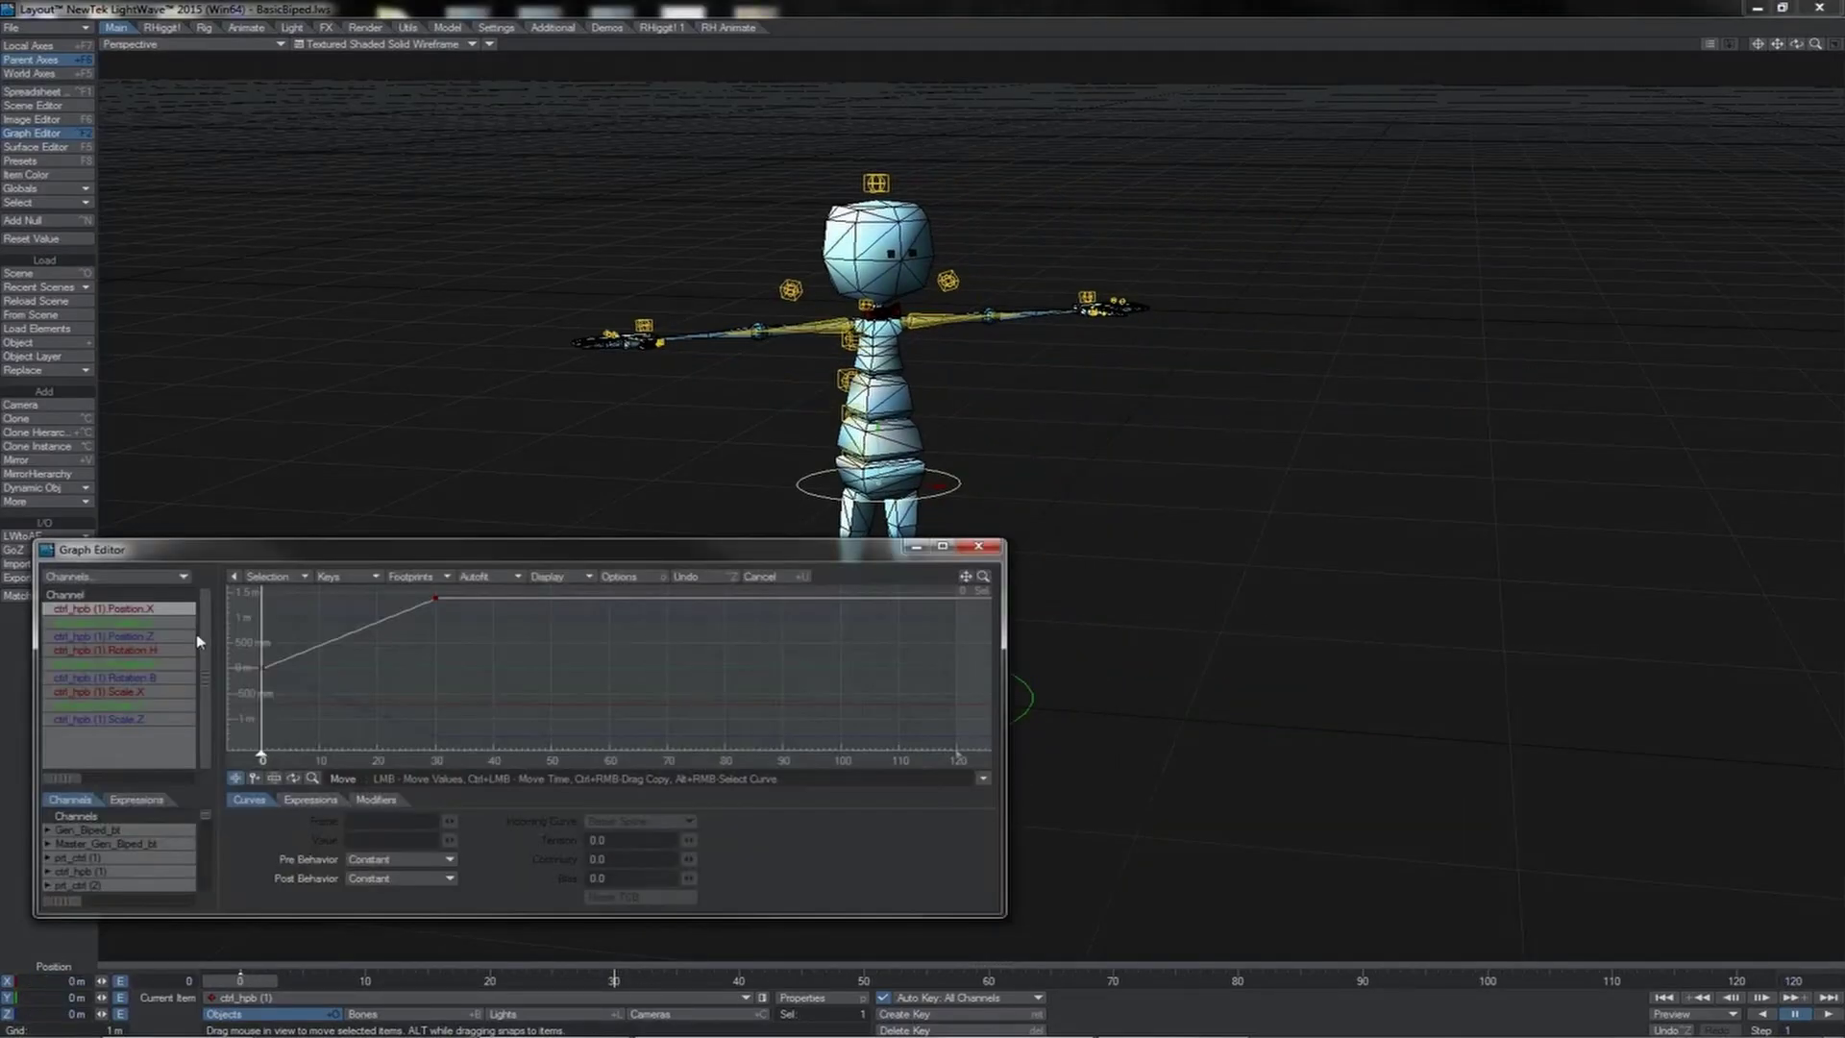
left_click(176, 636, "ctrl")
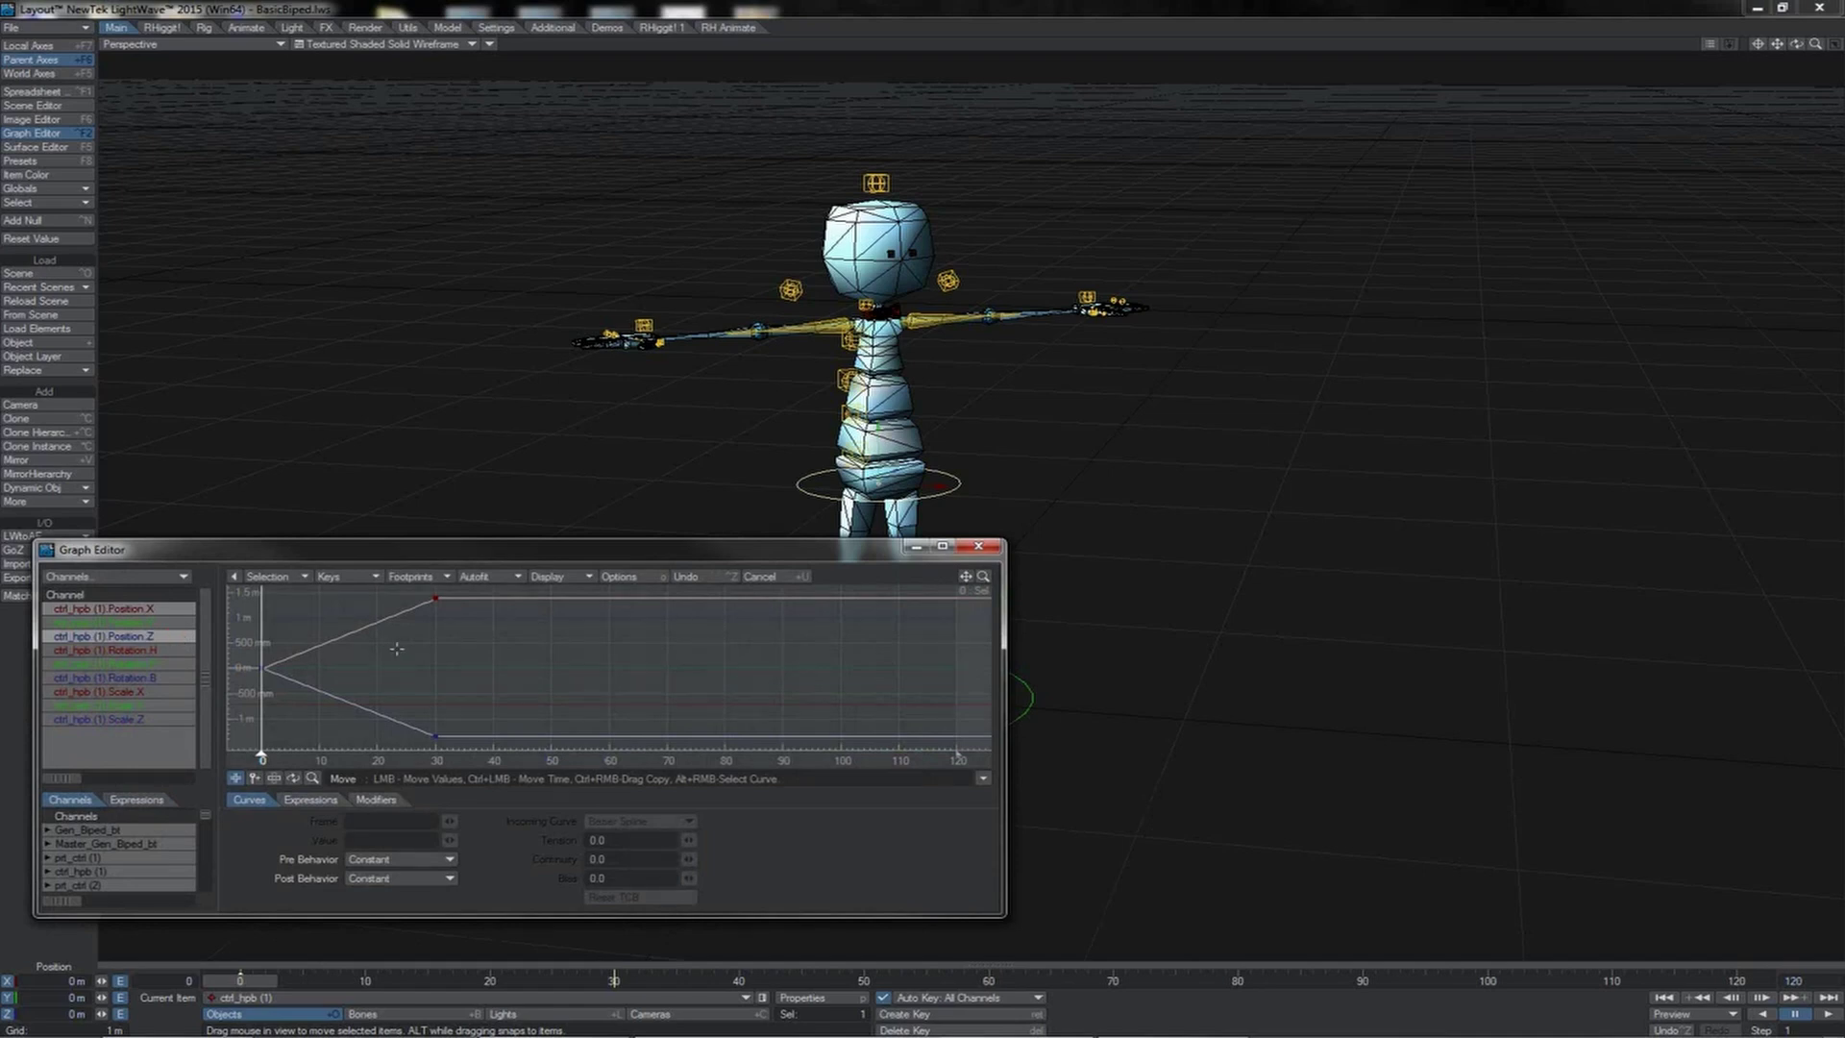
key("ctrl+F2")
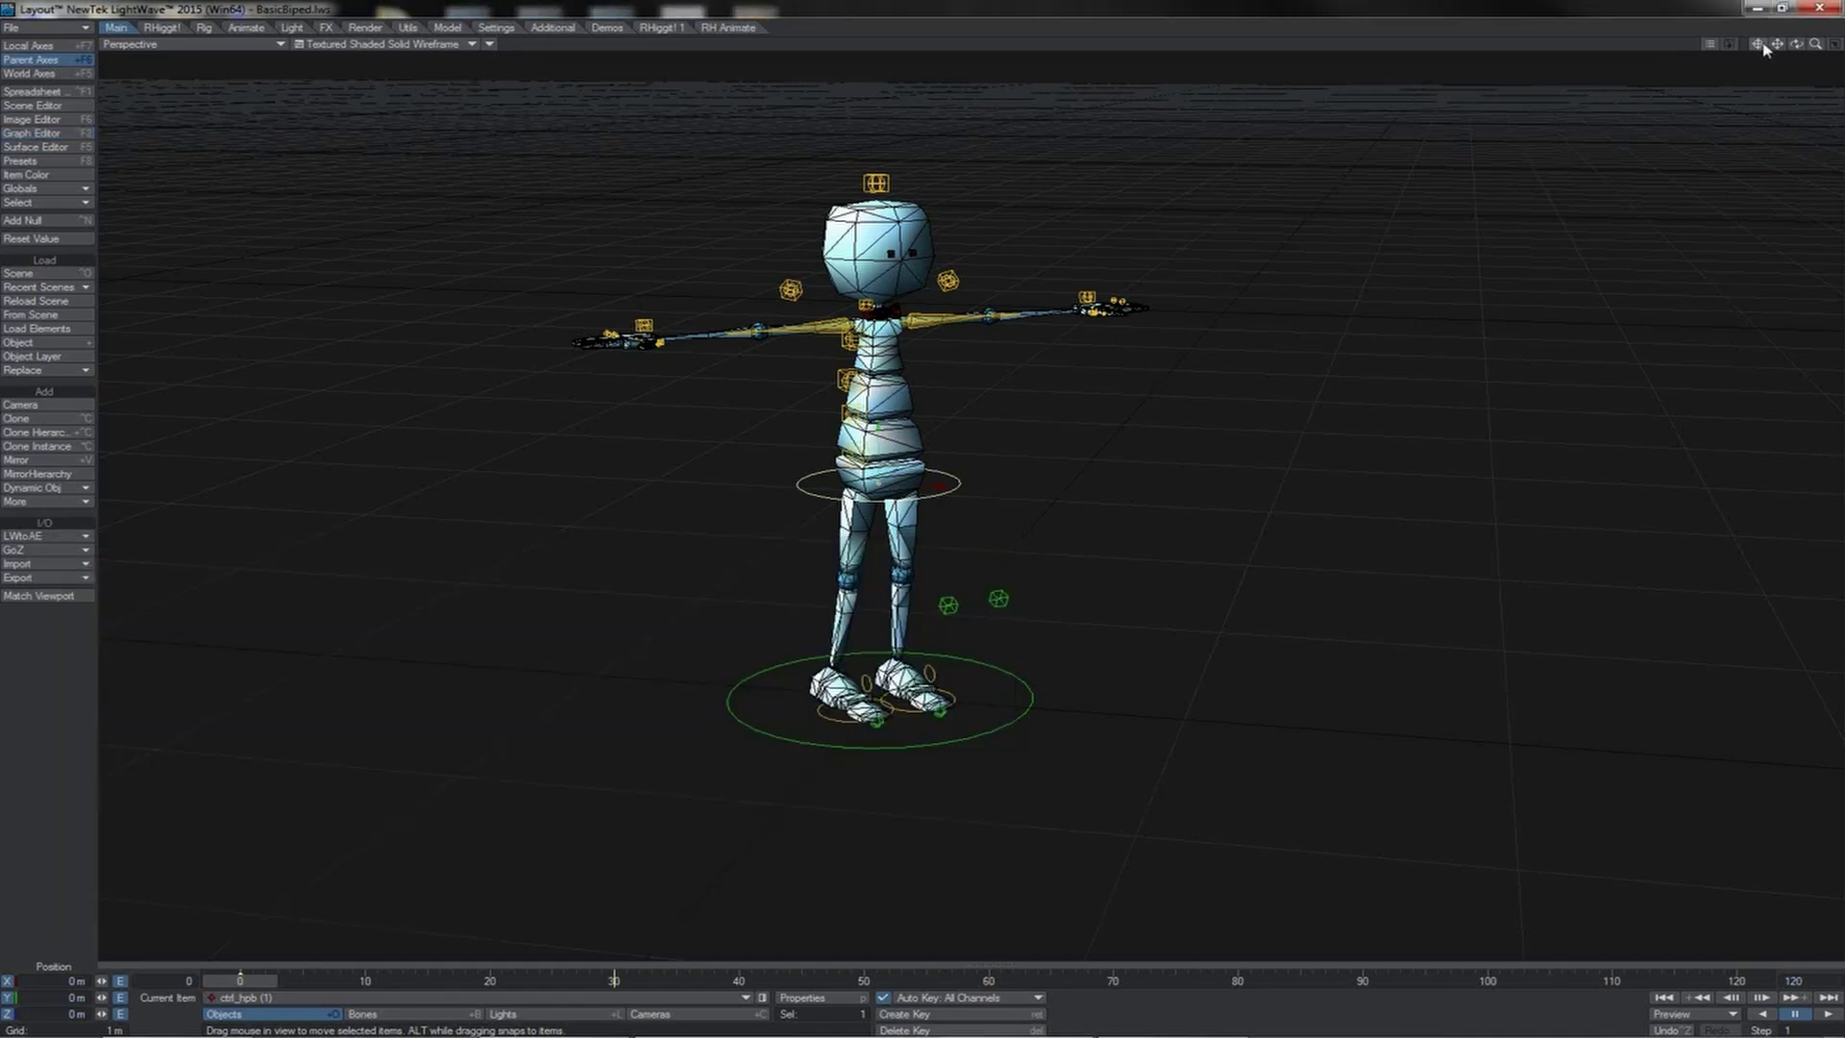
Key the hip control's side-to-side sway at frames 6, 12, 18 and 24 from the top view, and play it back
left_click(1763, 45)
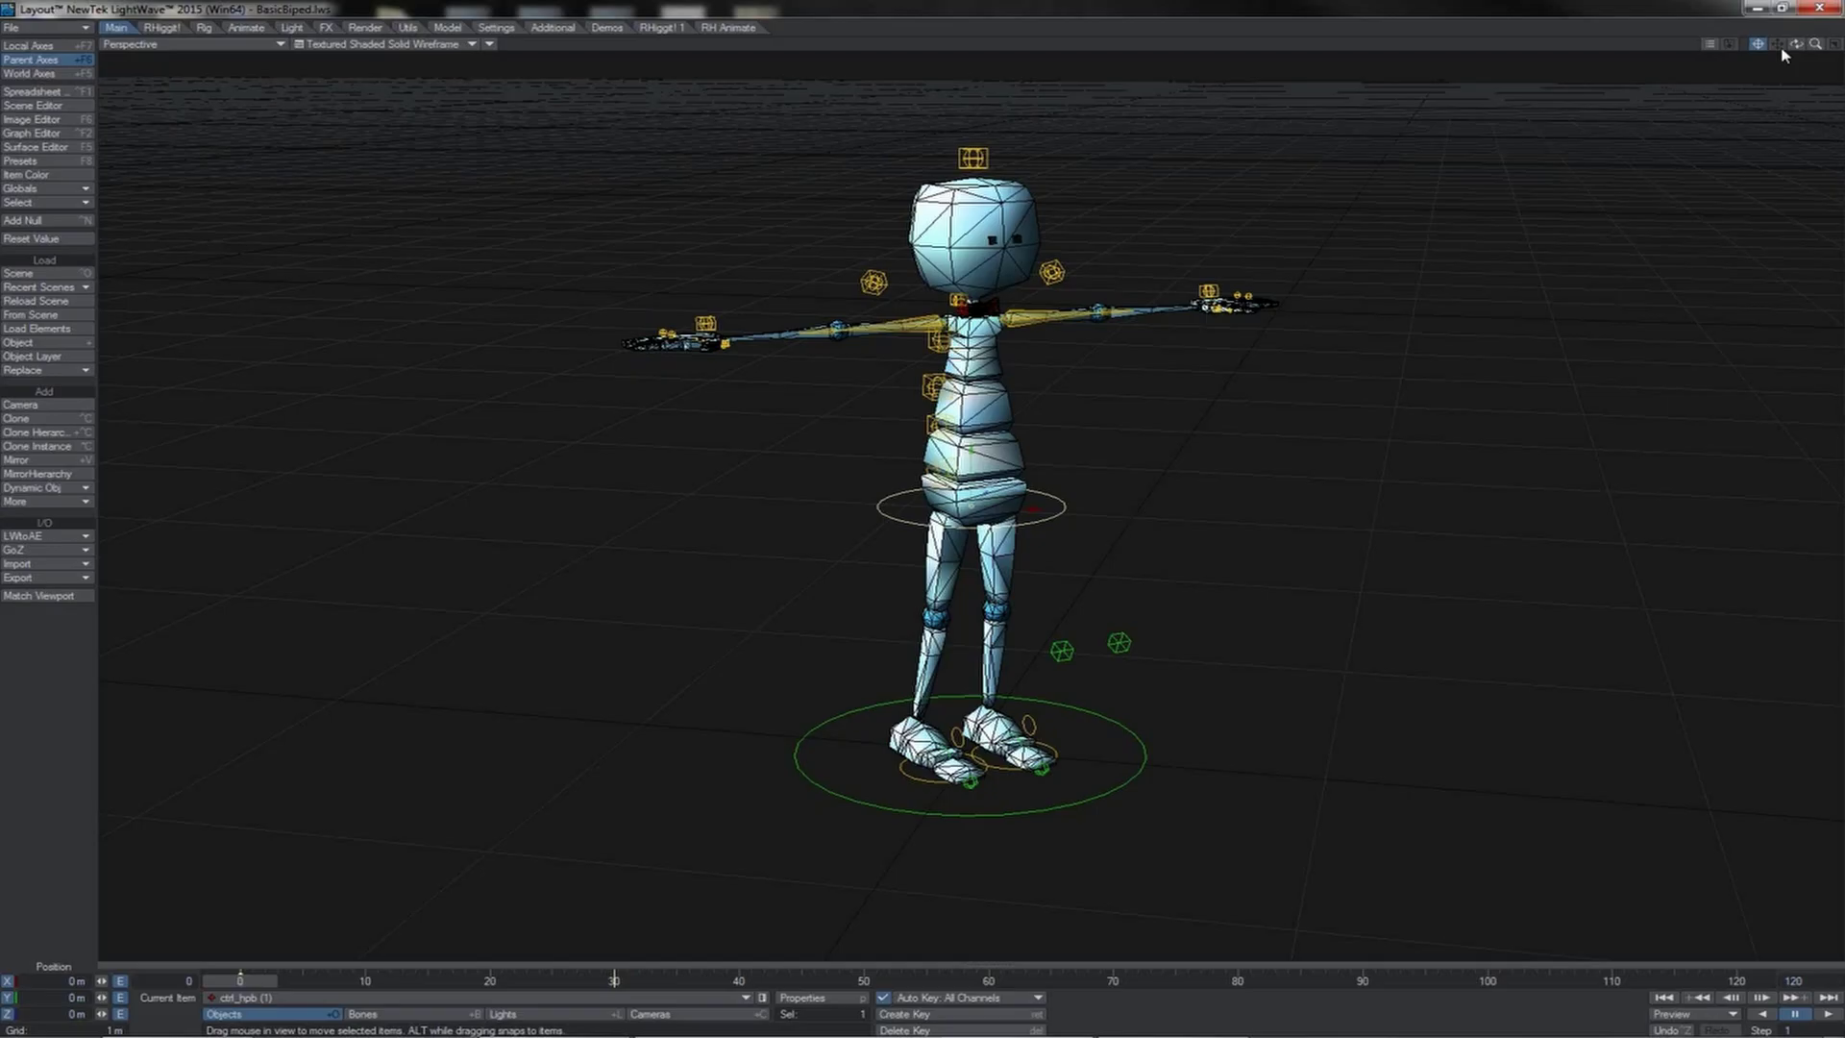
key("1")
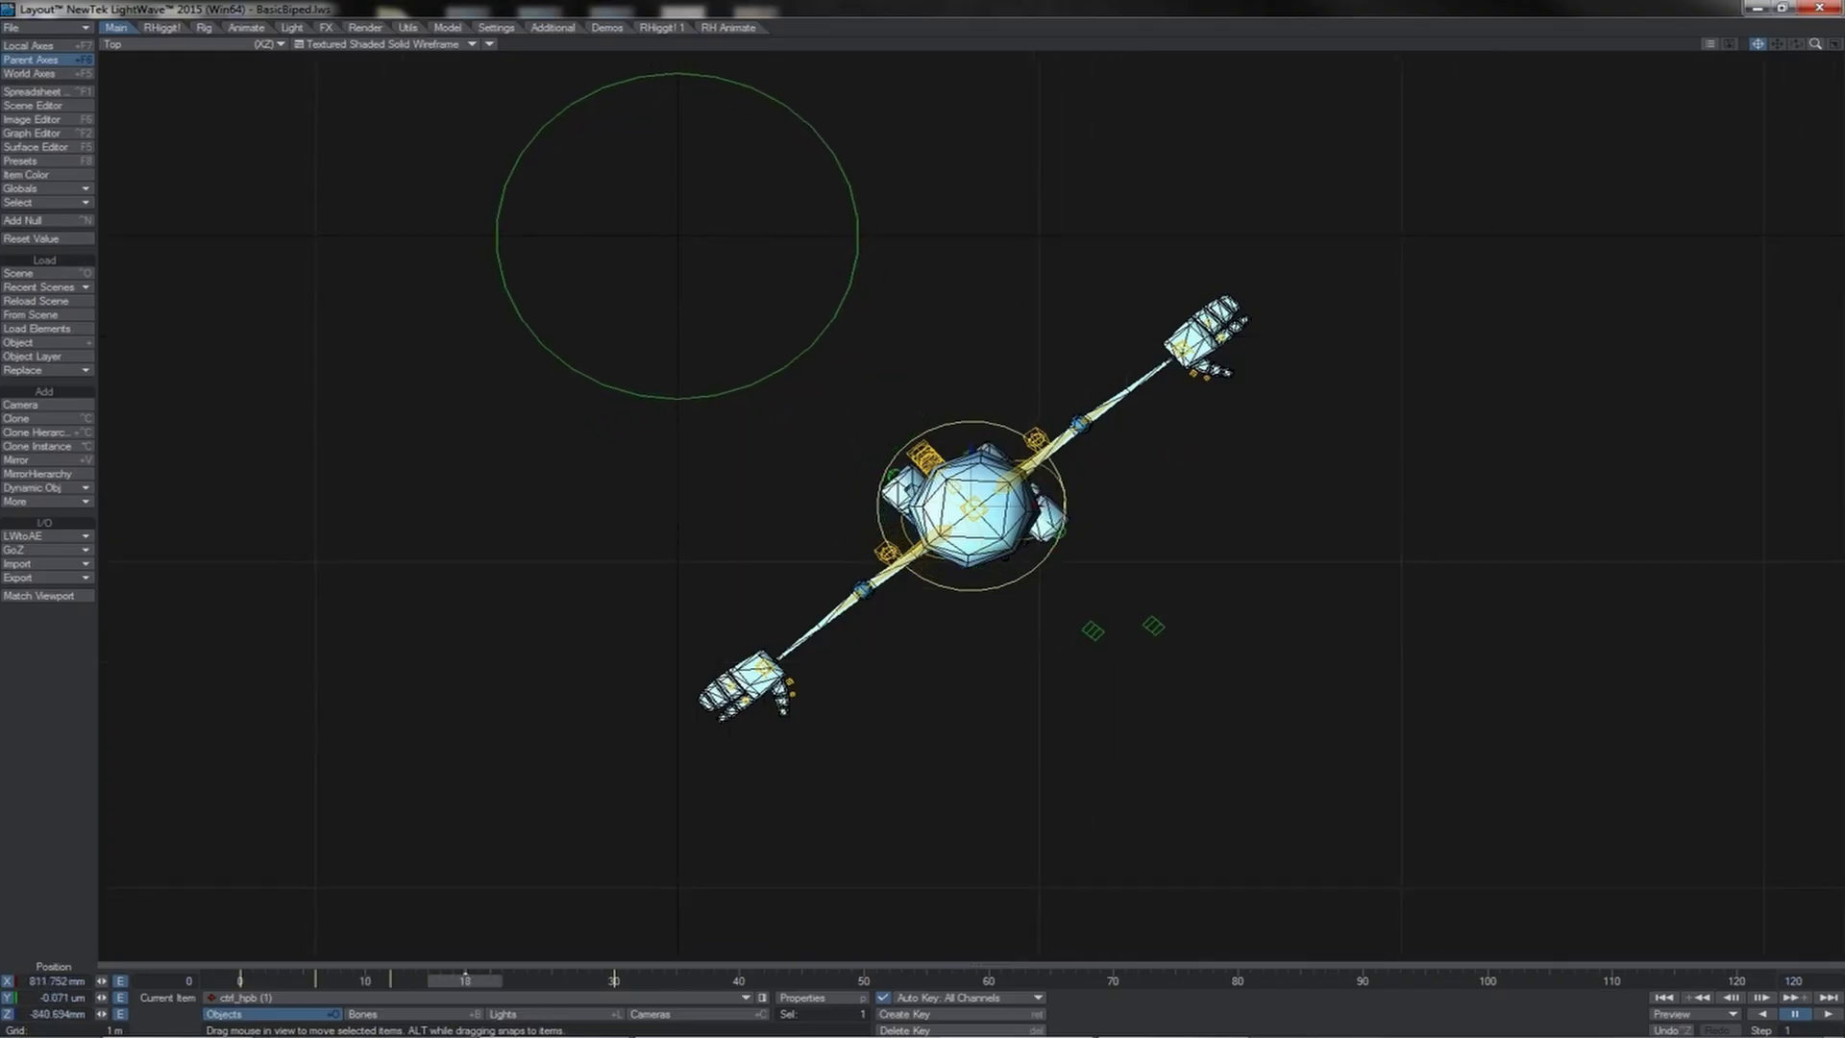
left_click(1176, 448)
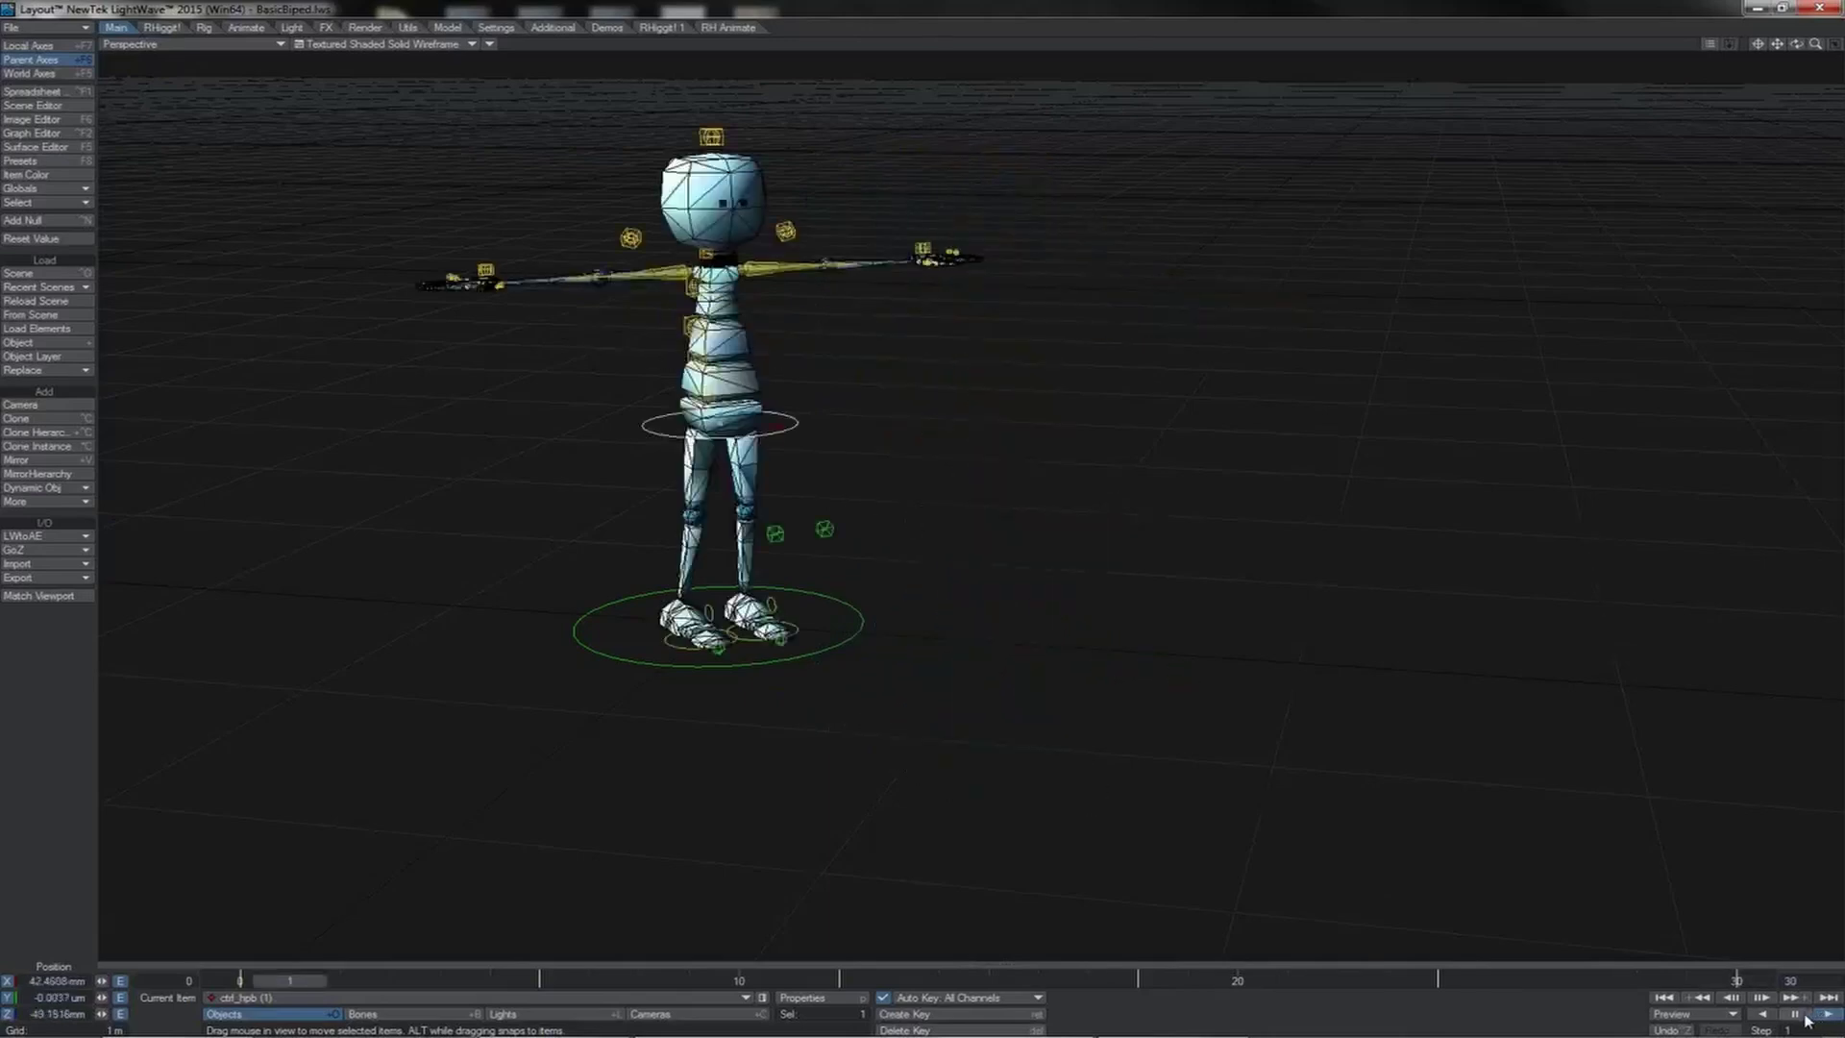
left_click(1796, 1015)
Examine the swaying hip control's Position X and Position Z curves together in a taller Graph Editor window
key("ctrl+F2")
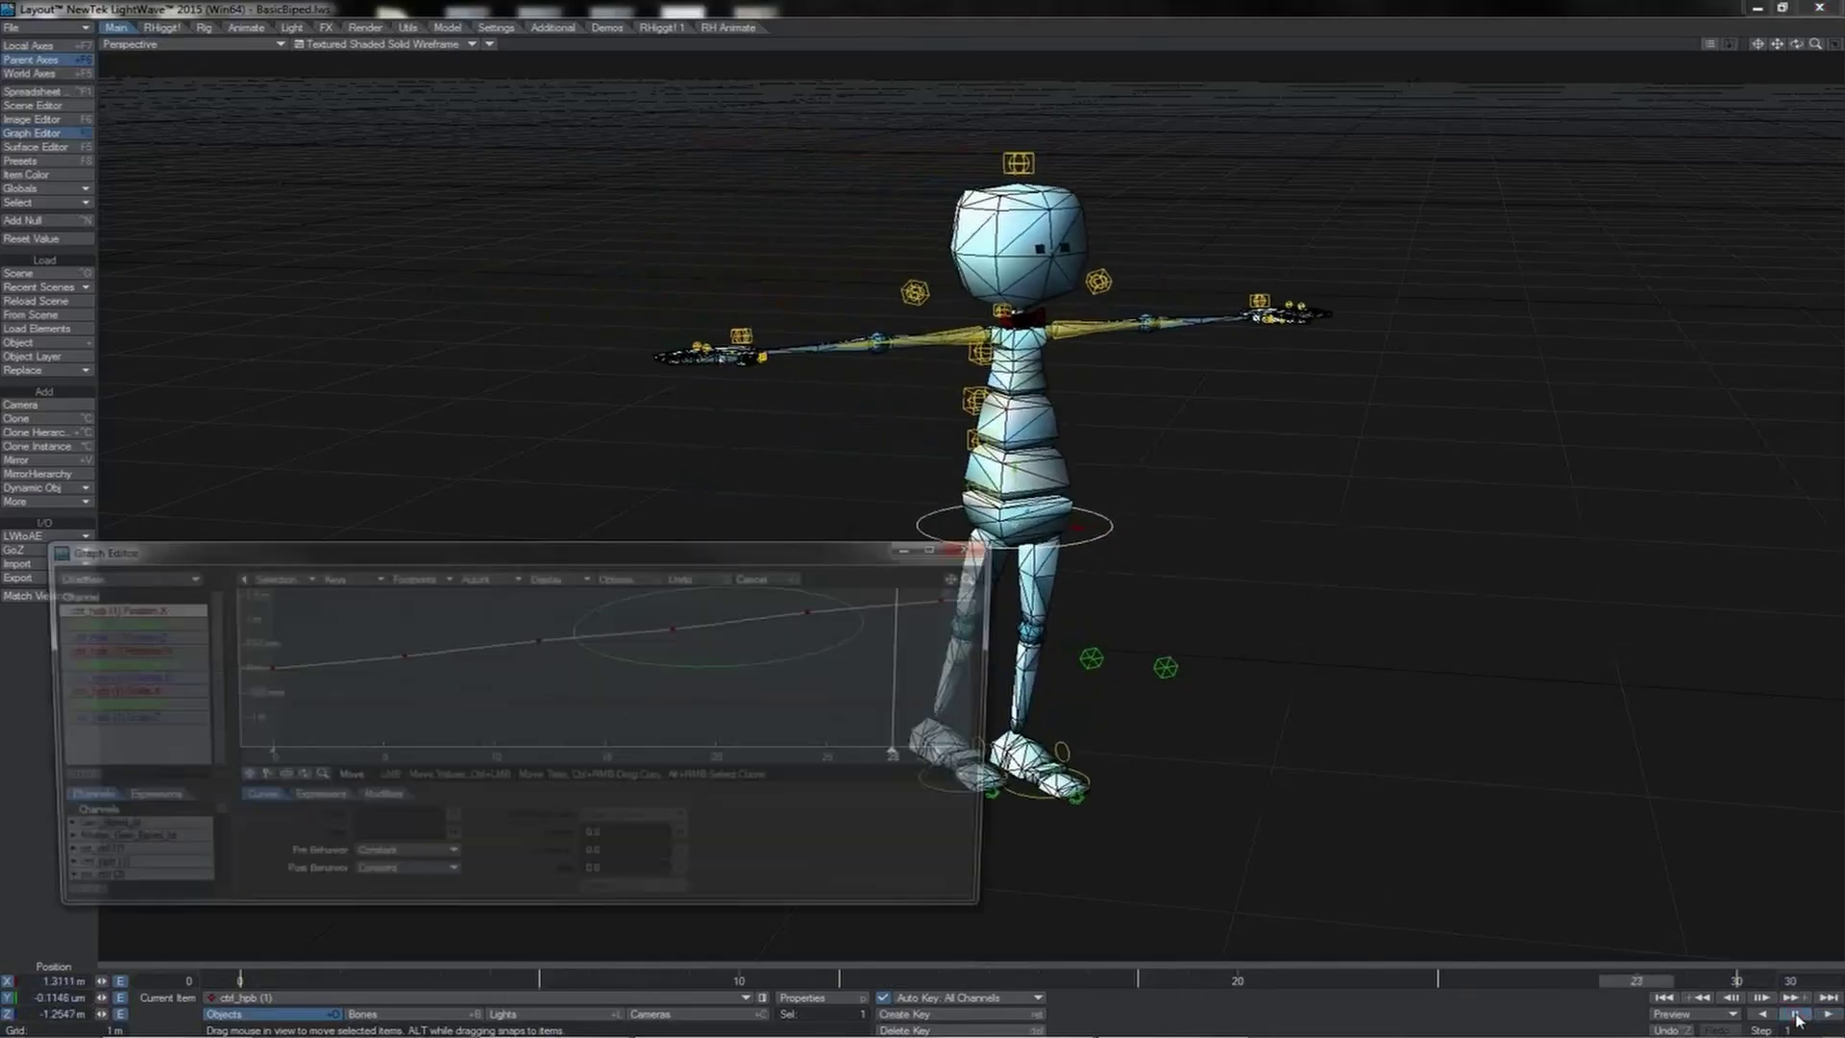
left_click(171, 635, "ctrl")
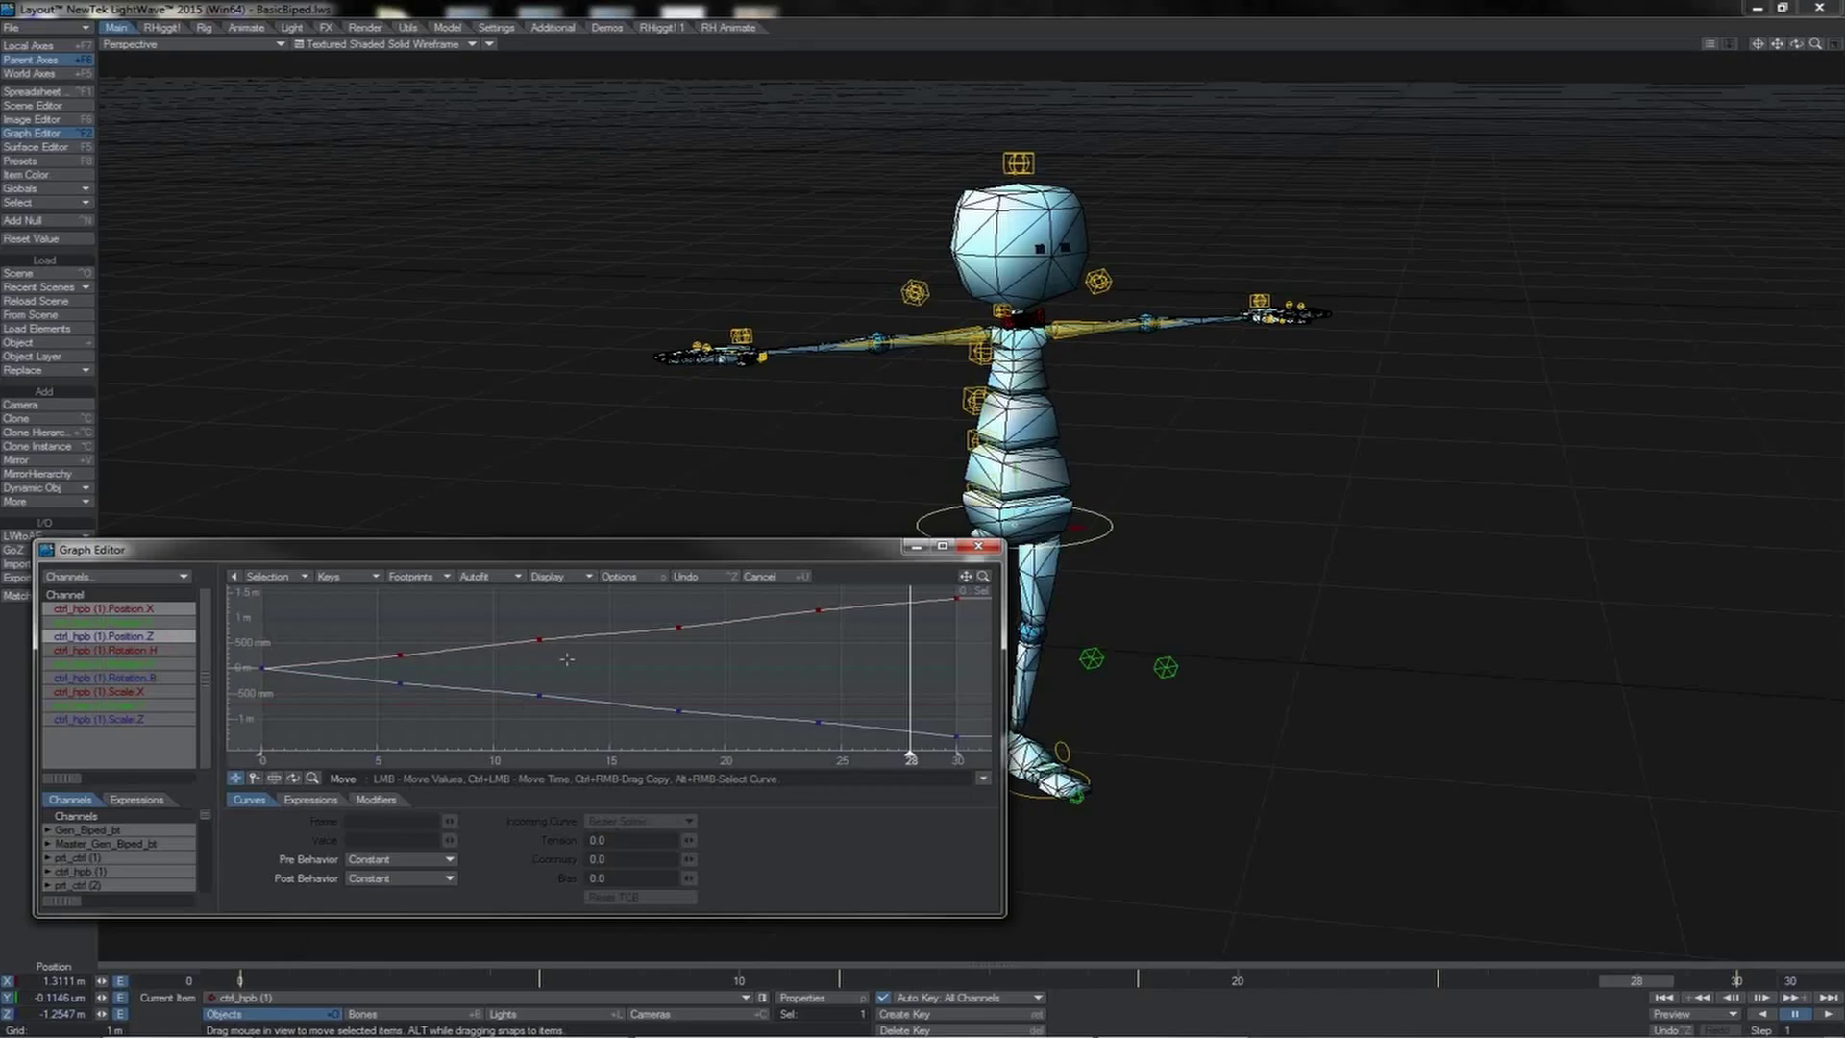
left_click_drag(621, 540, 650, 112)
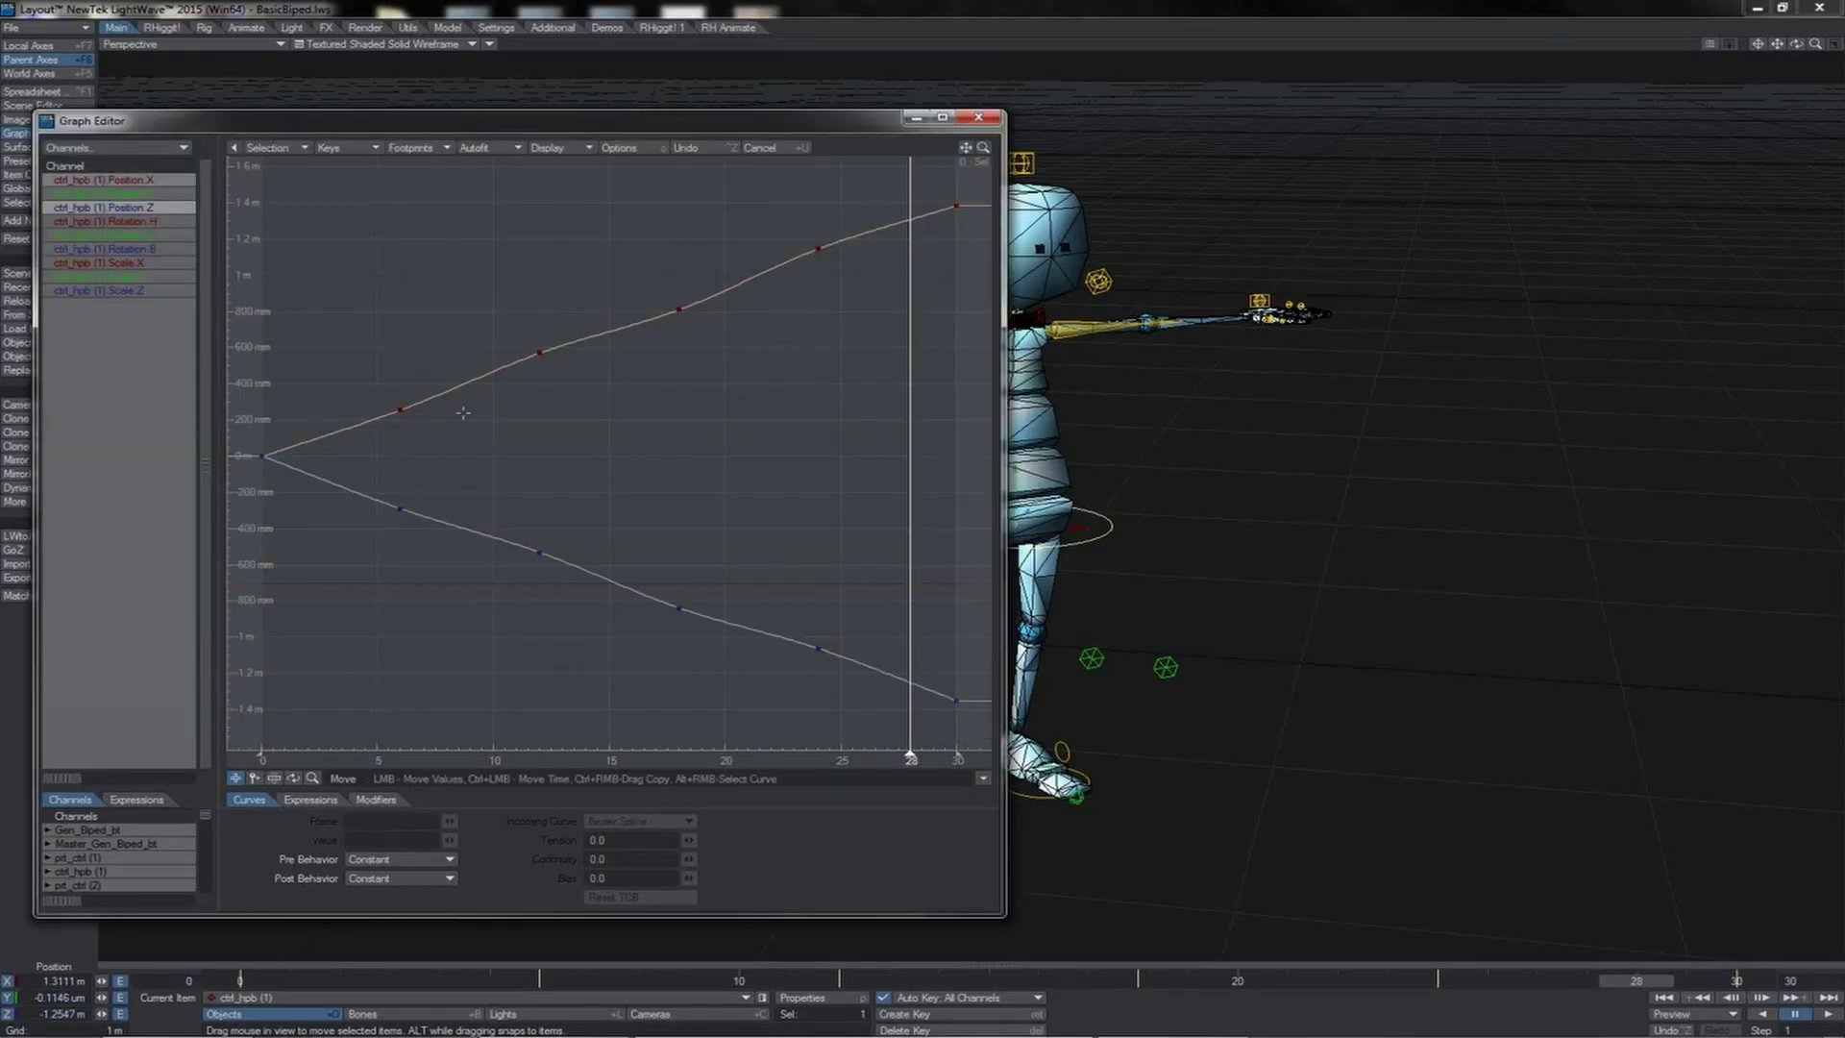
key("ctrl+F2")
Switch the hip control to local axes and orbit the perspective view to face the character head-on
left_click(79, 46)
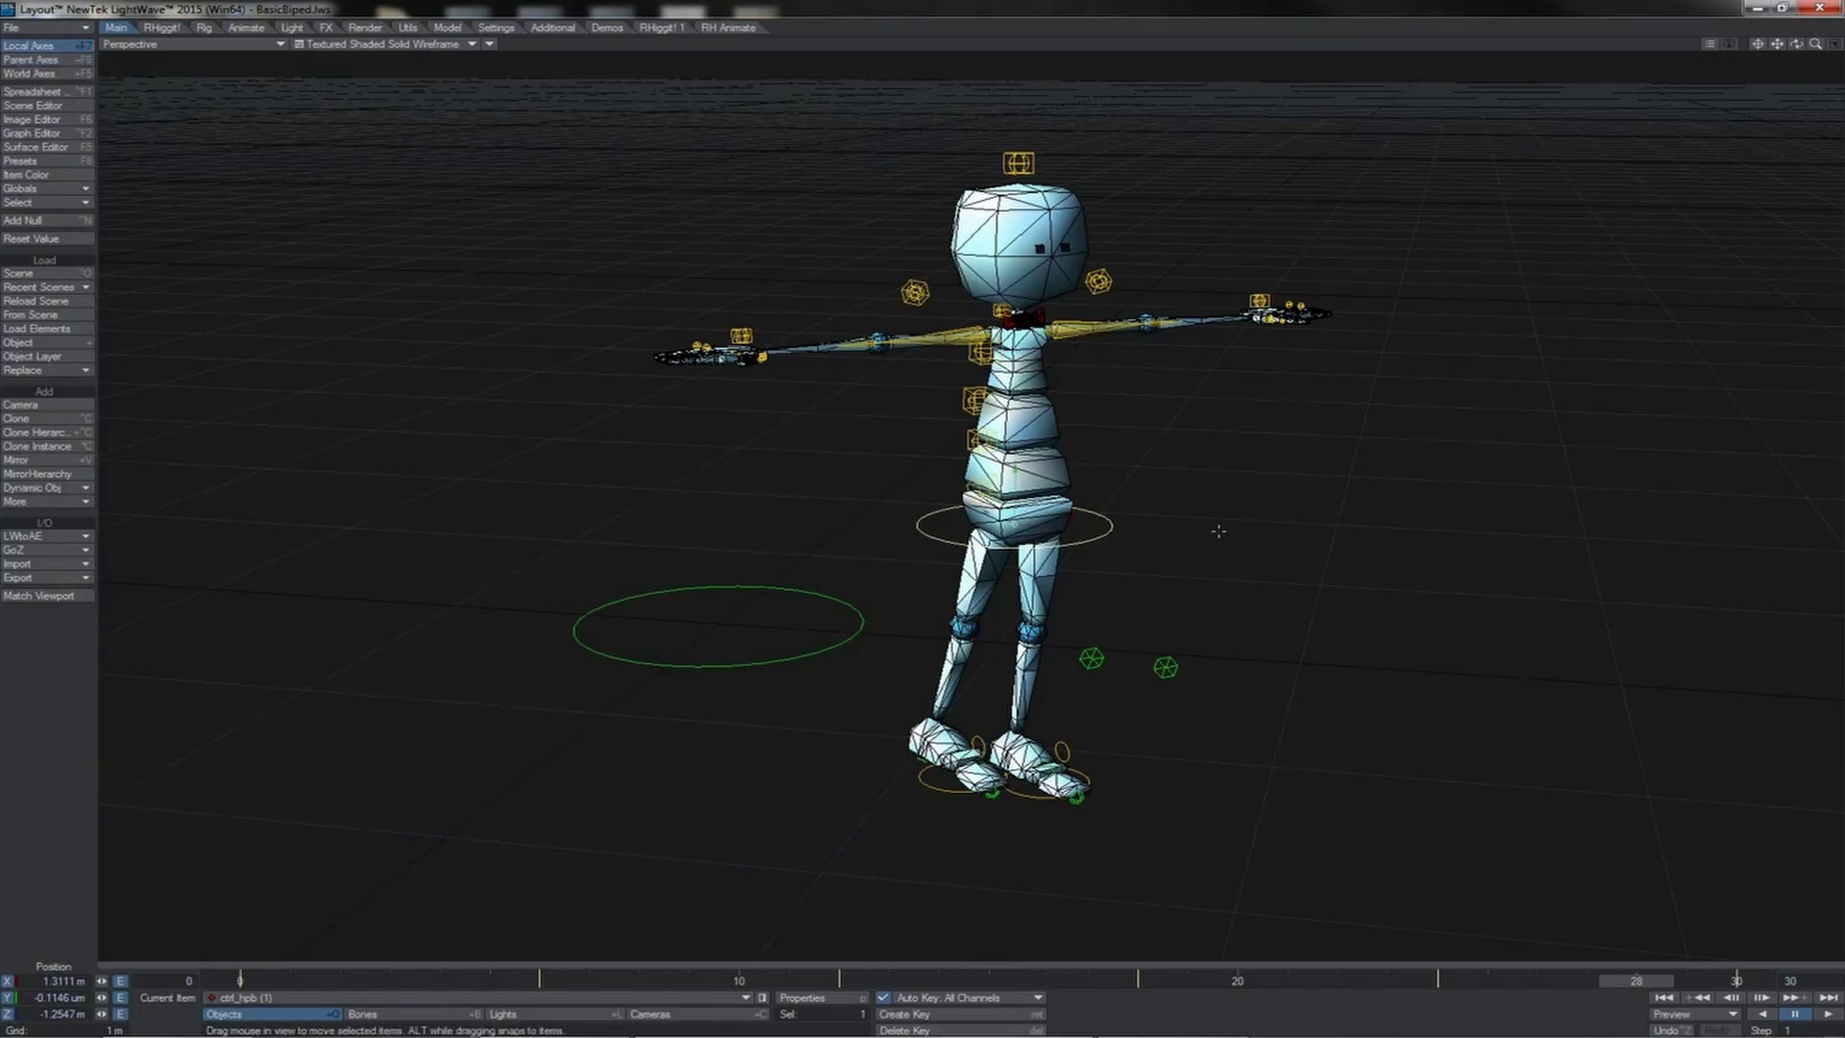
mouse_move(1796, 44)
left_mouse_down()
mouse_move(1718, 48)
mouse_move(1794, 58)
left_mouse_up()
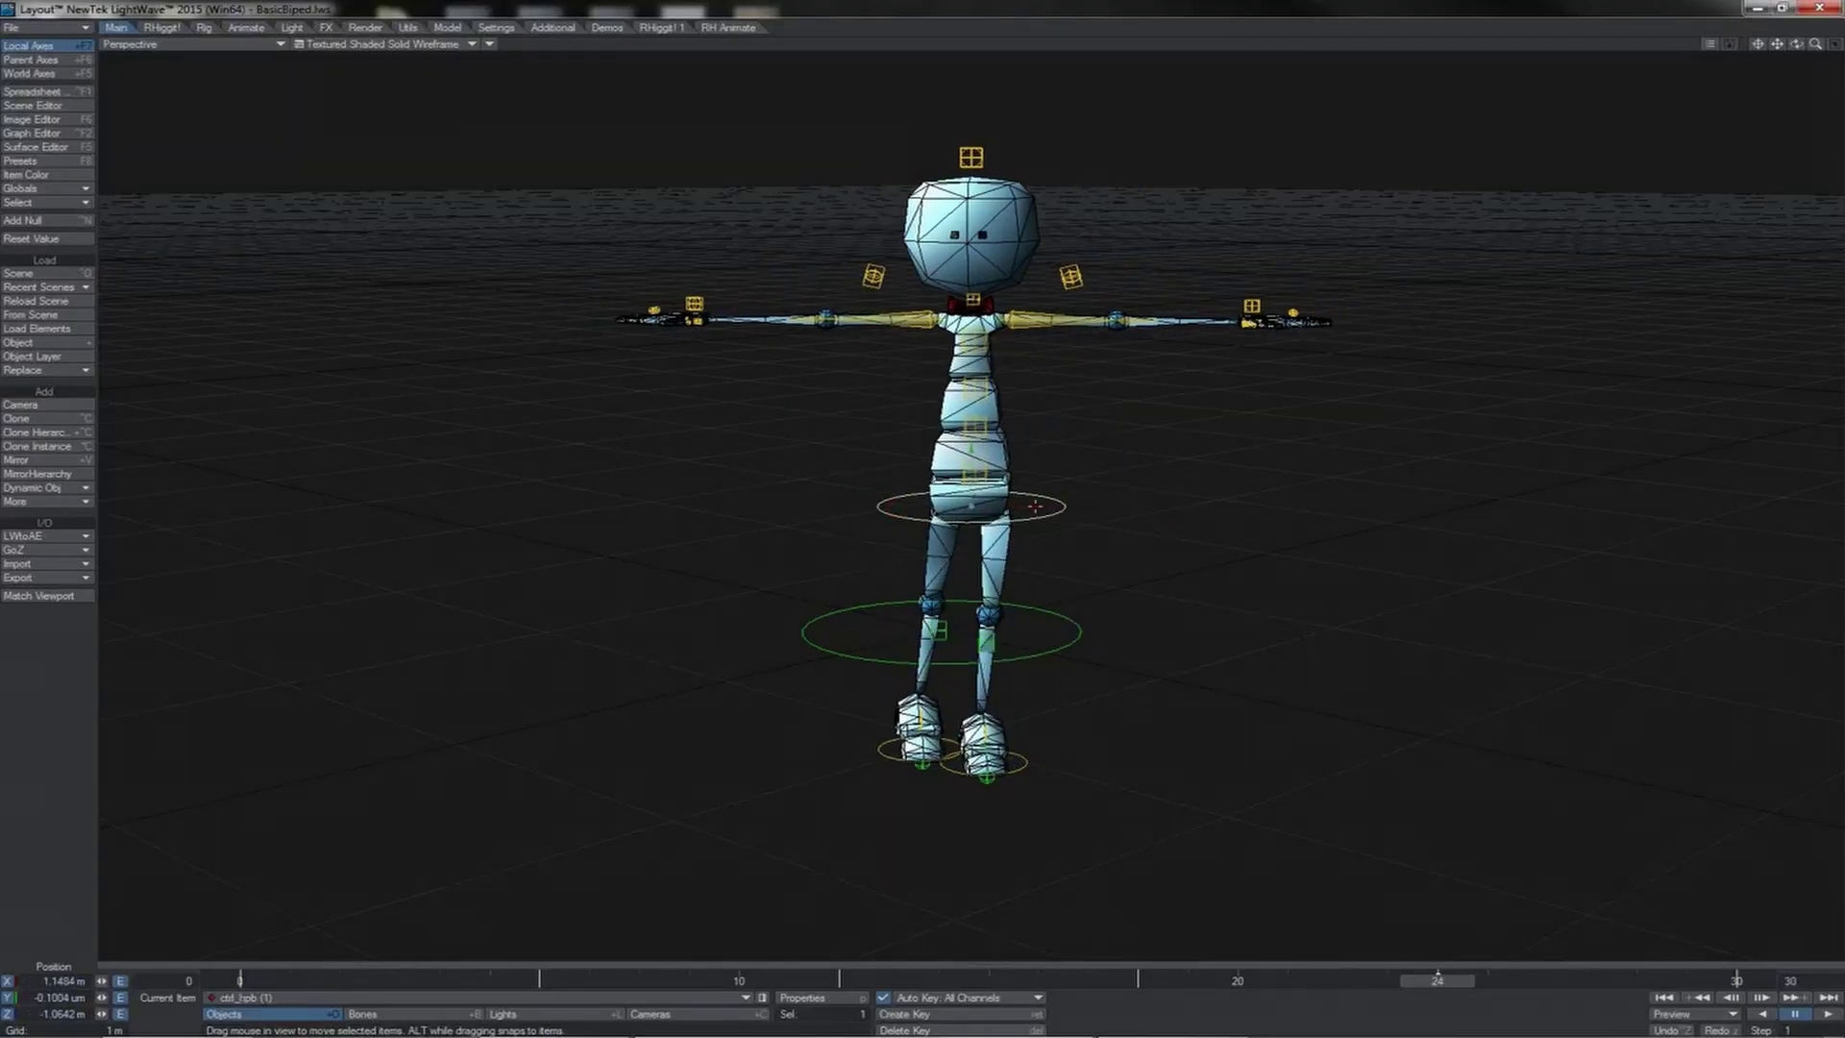
Set the tension of the hip control's frame 24 keys on both the Position X and Position Z curves to -0.395
key("ctrl+F2")
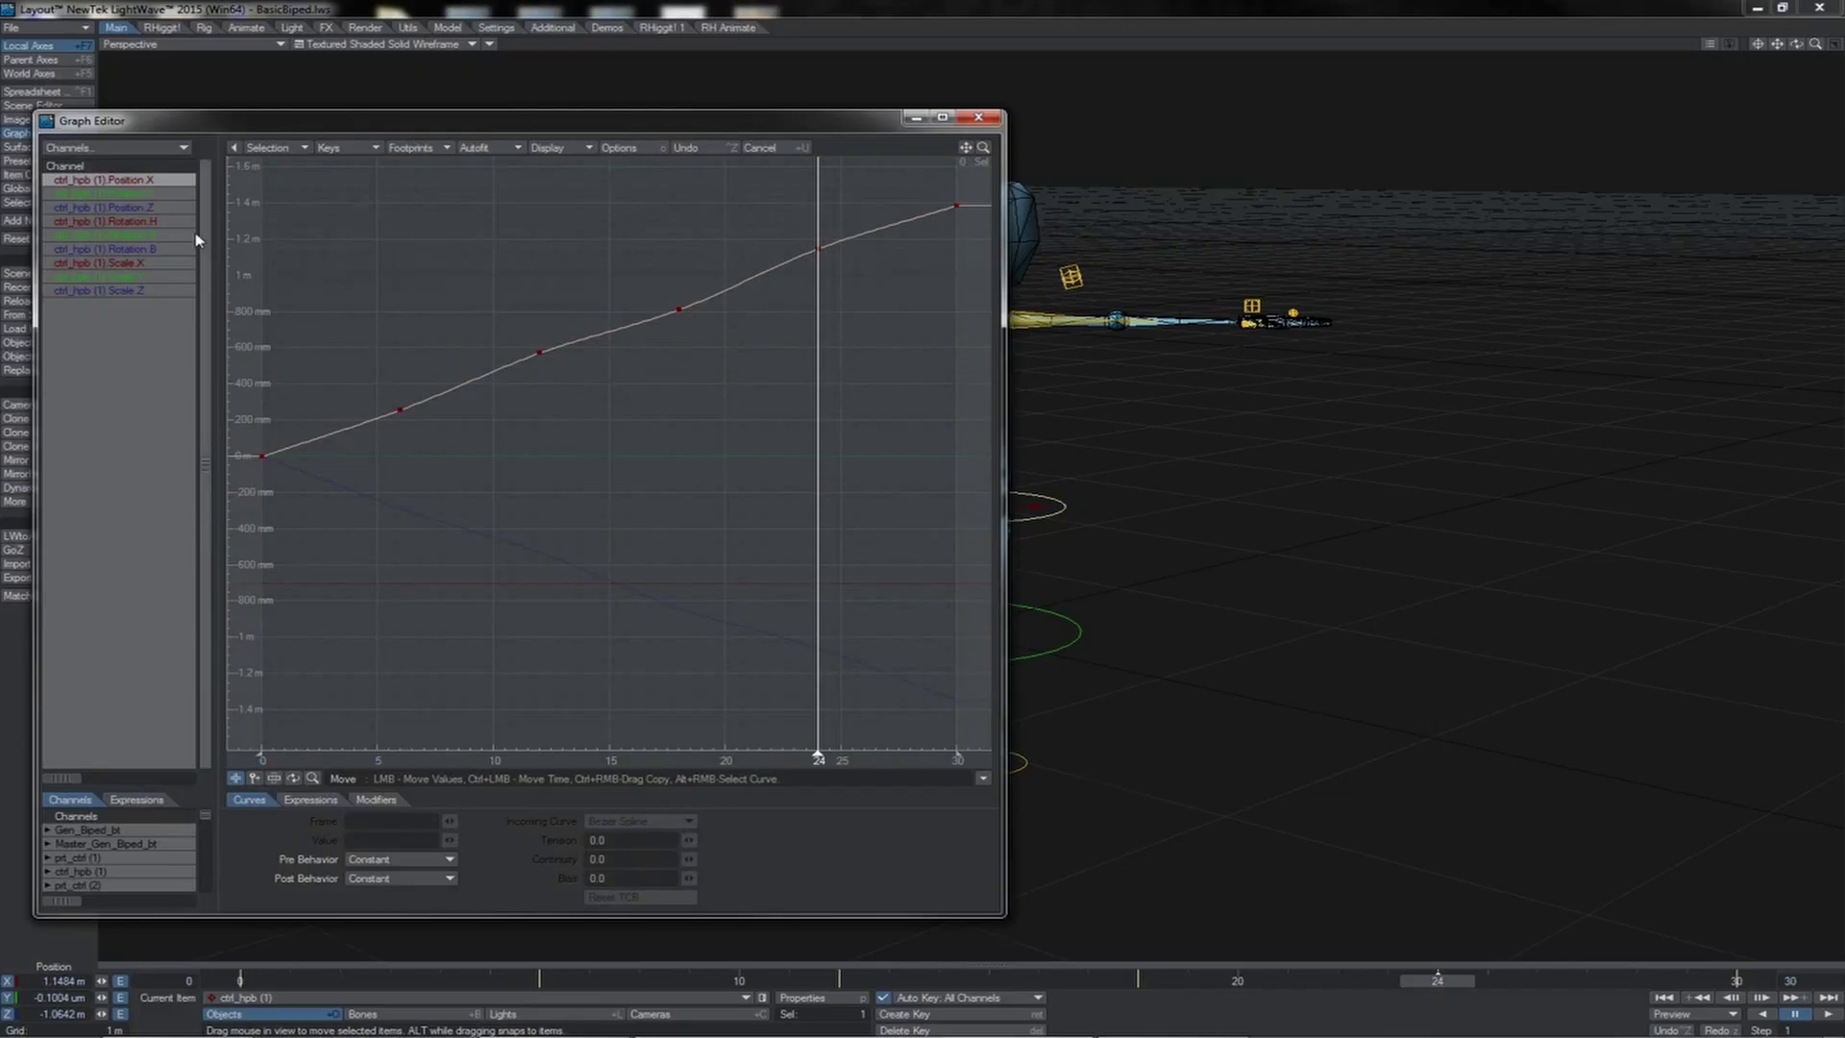
left_click(144, 207, "ctrl")
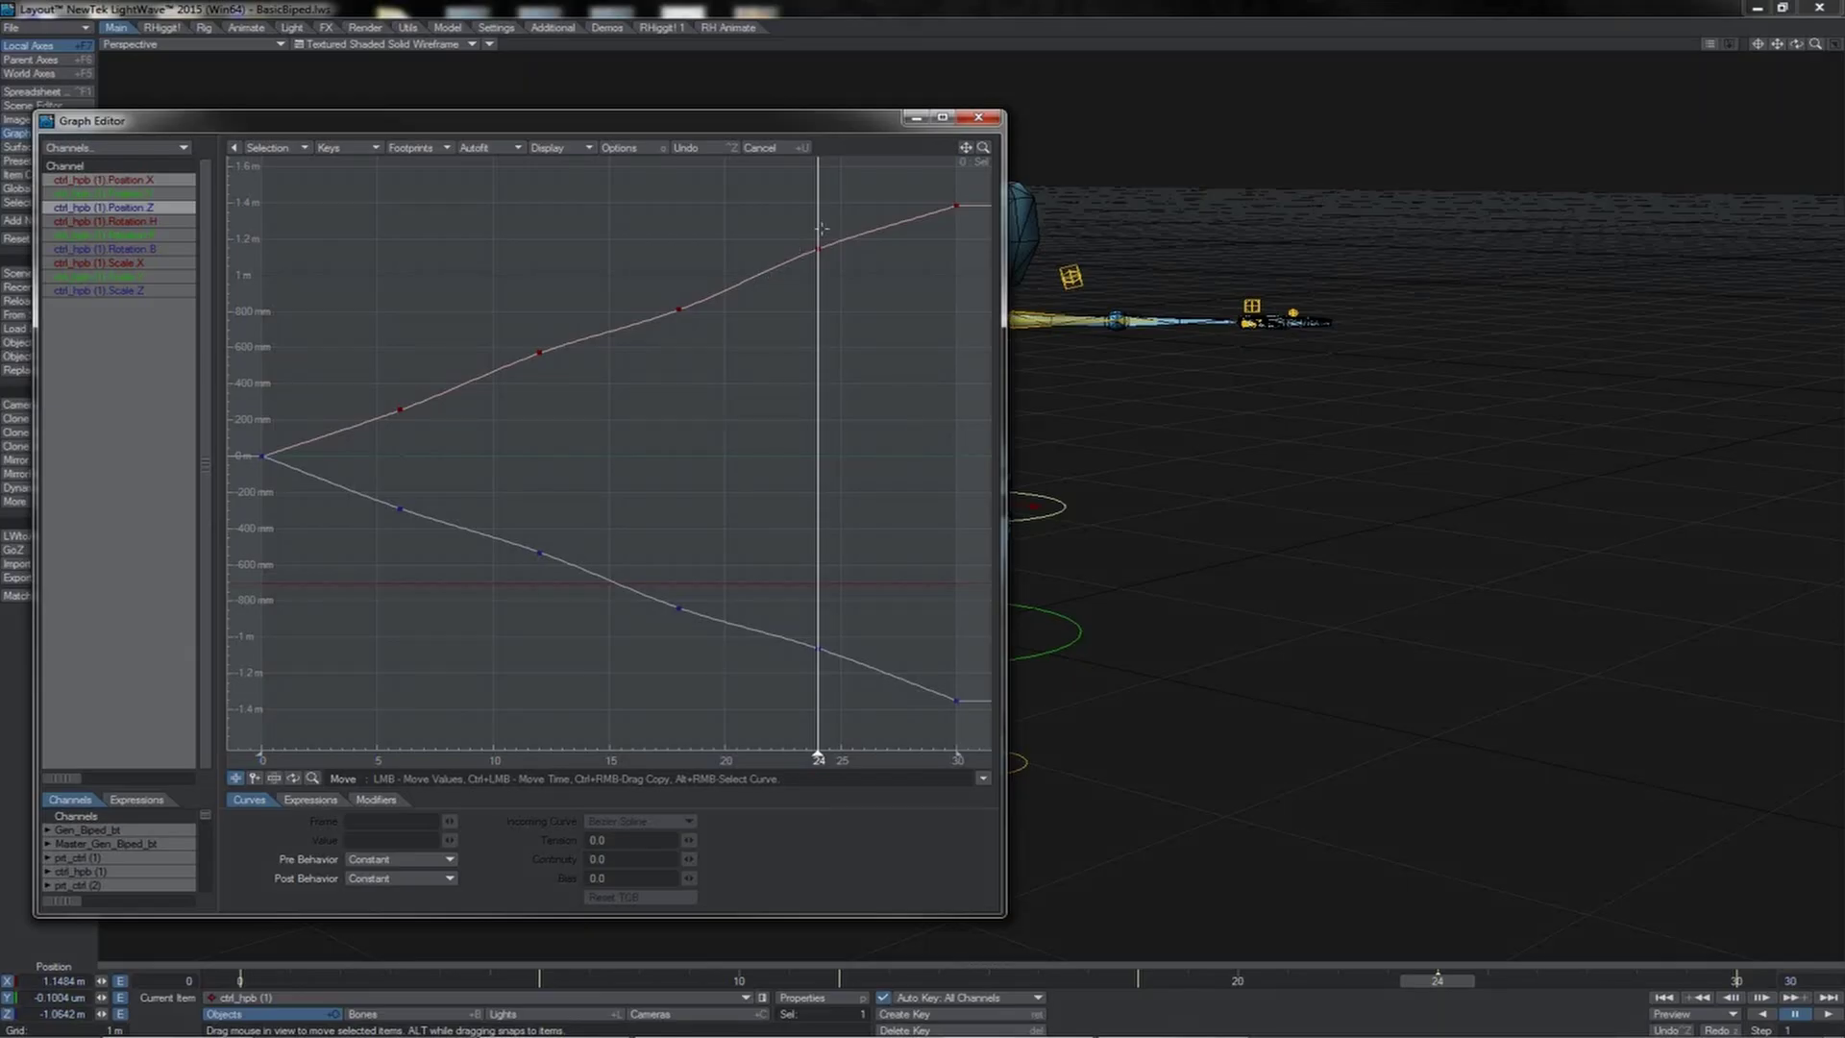
left_click_drag(843, 212, 359, 445)
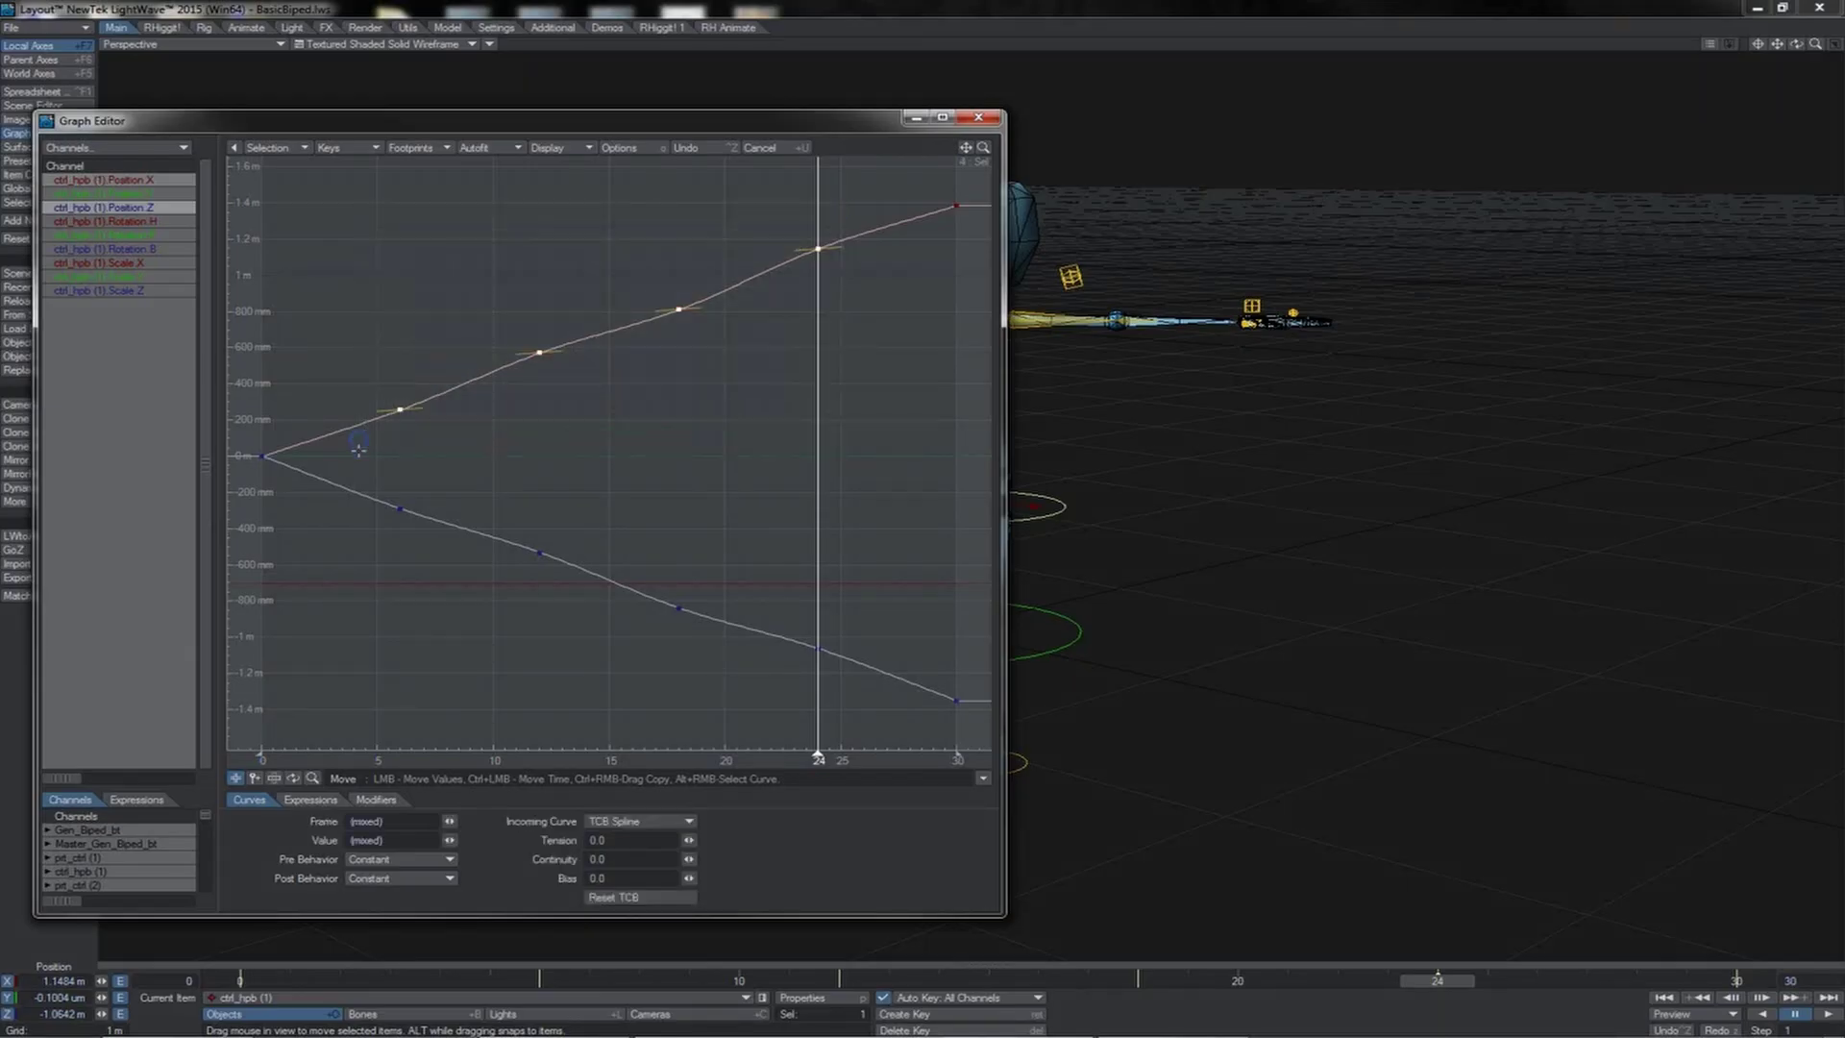
right_click(264, 459, "alt")
left_click_drag(844, 222, 783, 690)
left_click_drag(689, 840, 647, 840)
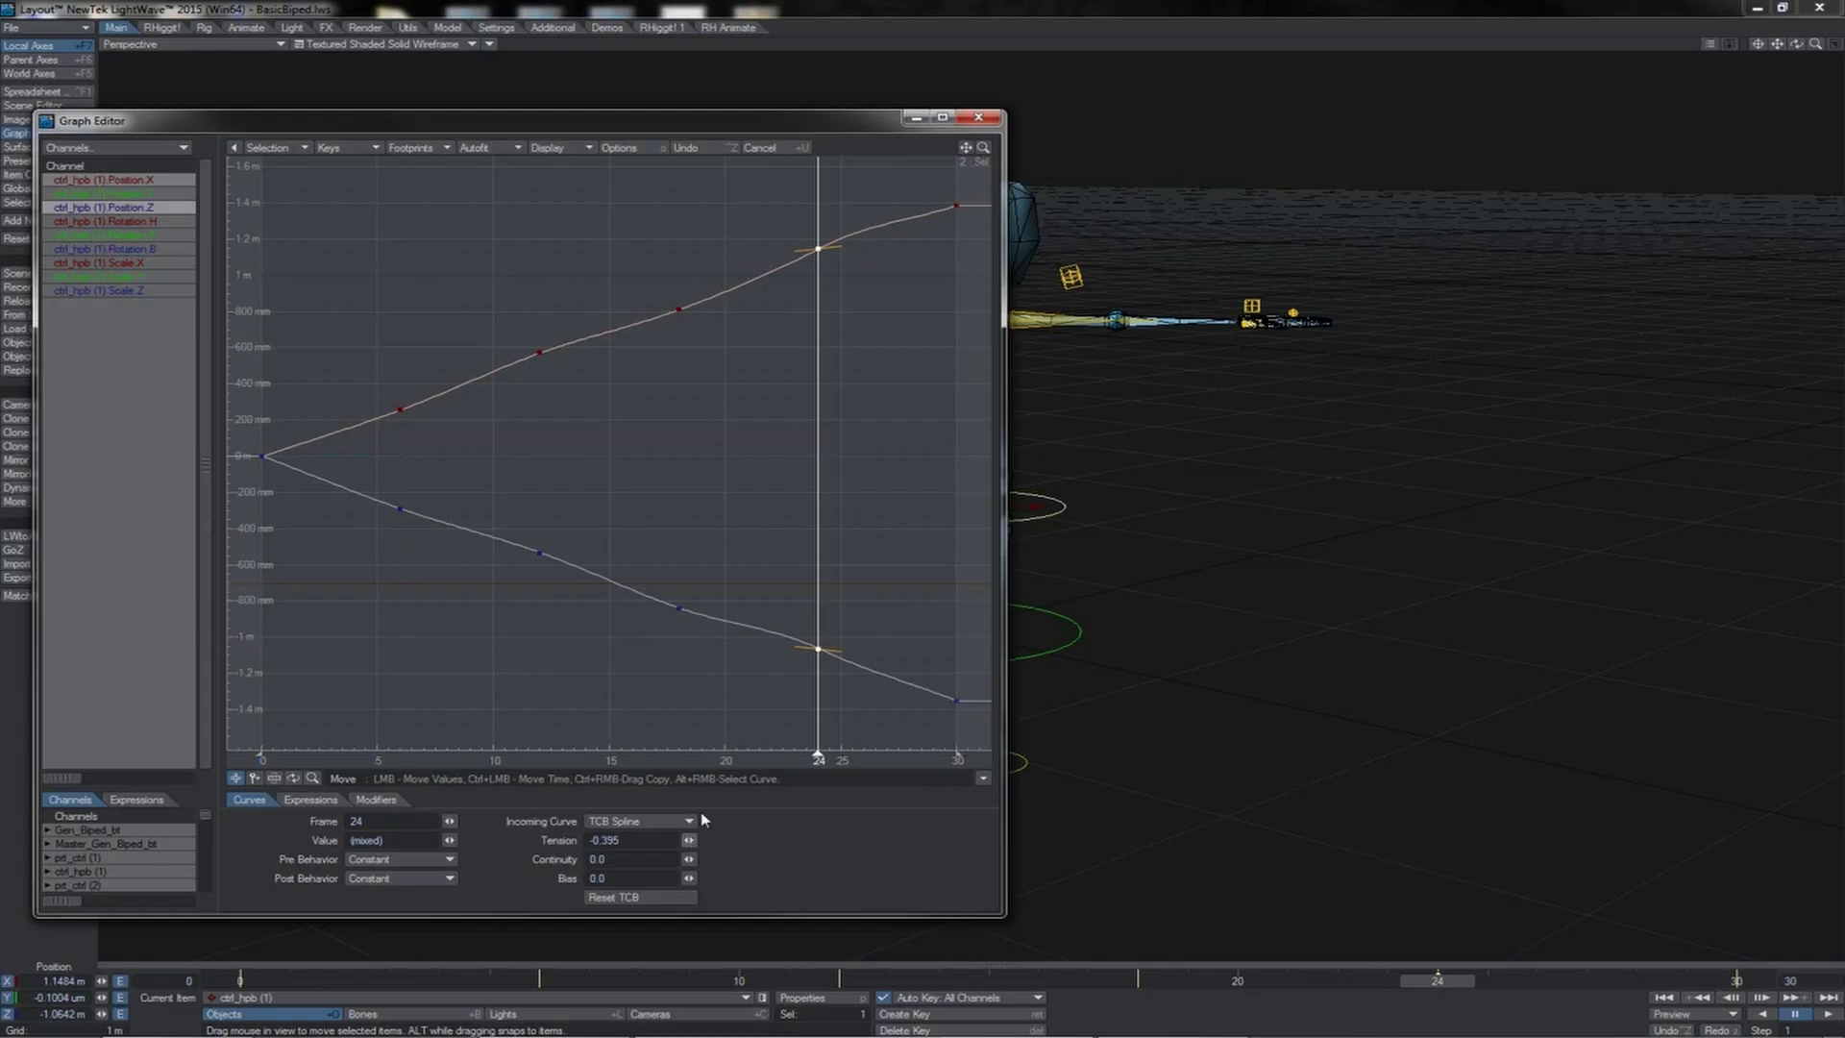
Scrub the graph to frame 21 and play the diagonal hip movement to check the adjusted curves
left_click_drag(818, 759, 748, 759)
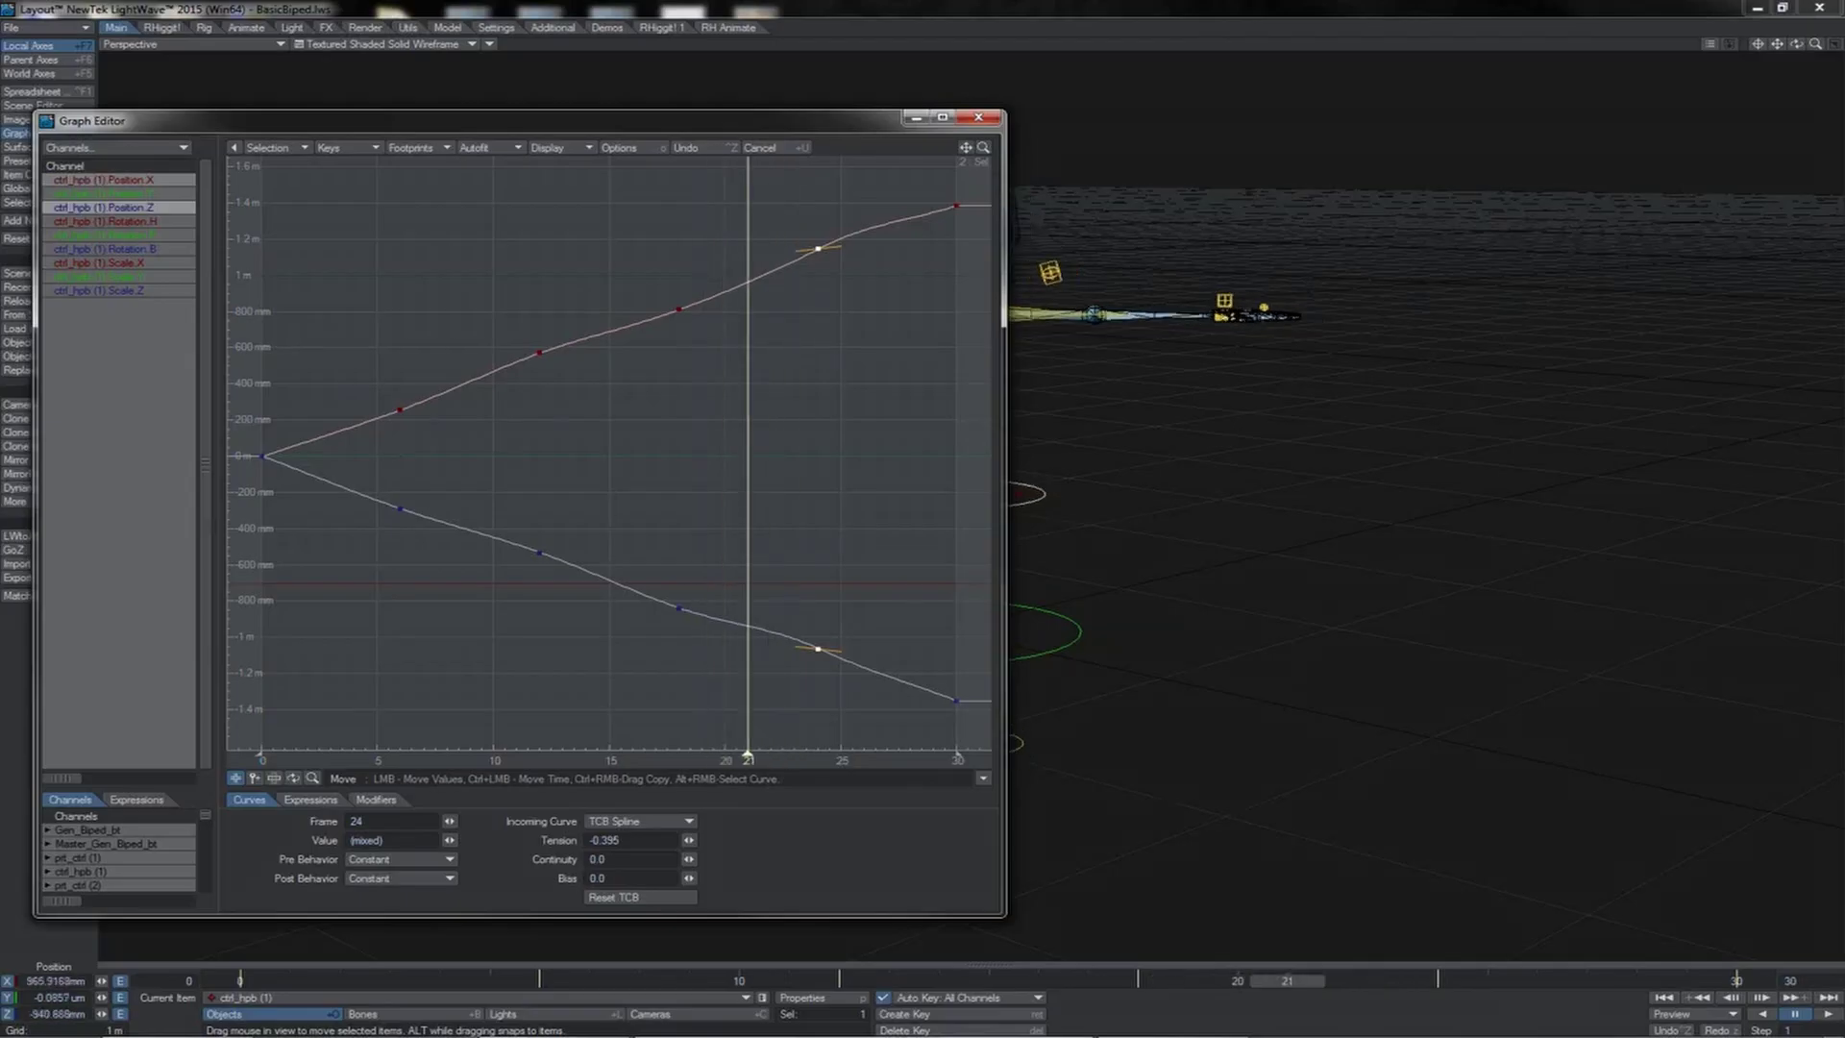
left_click(1826, 1015)
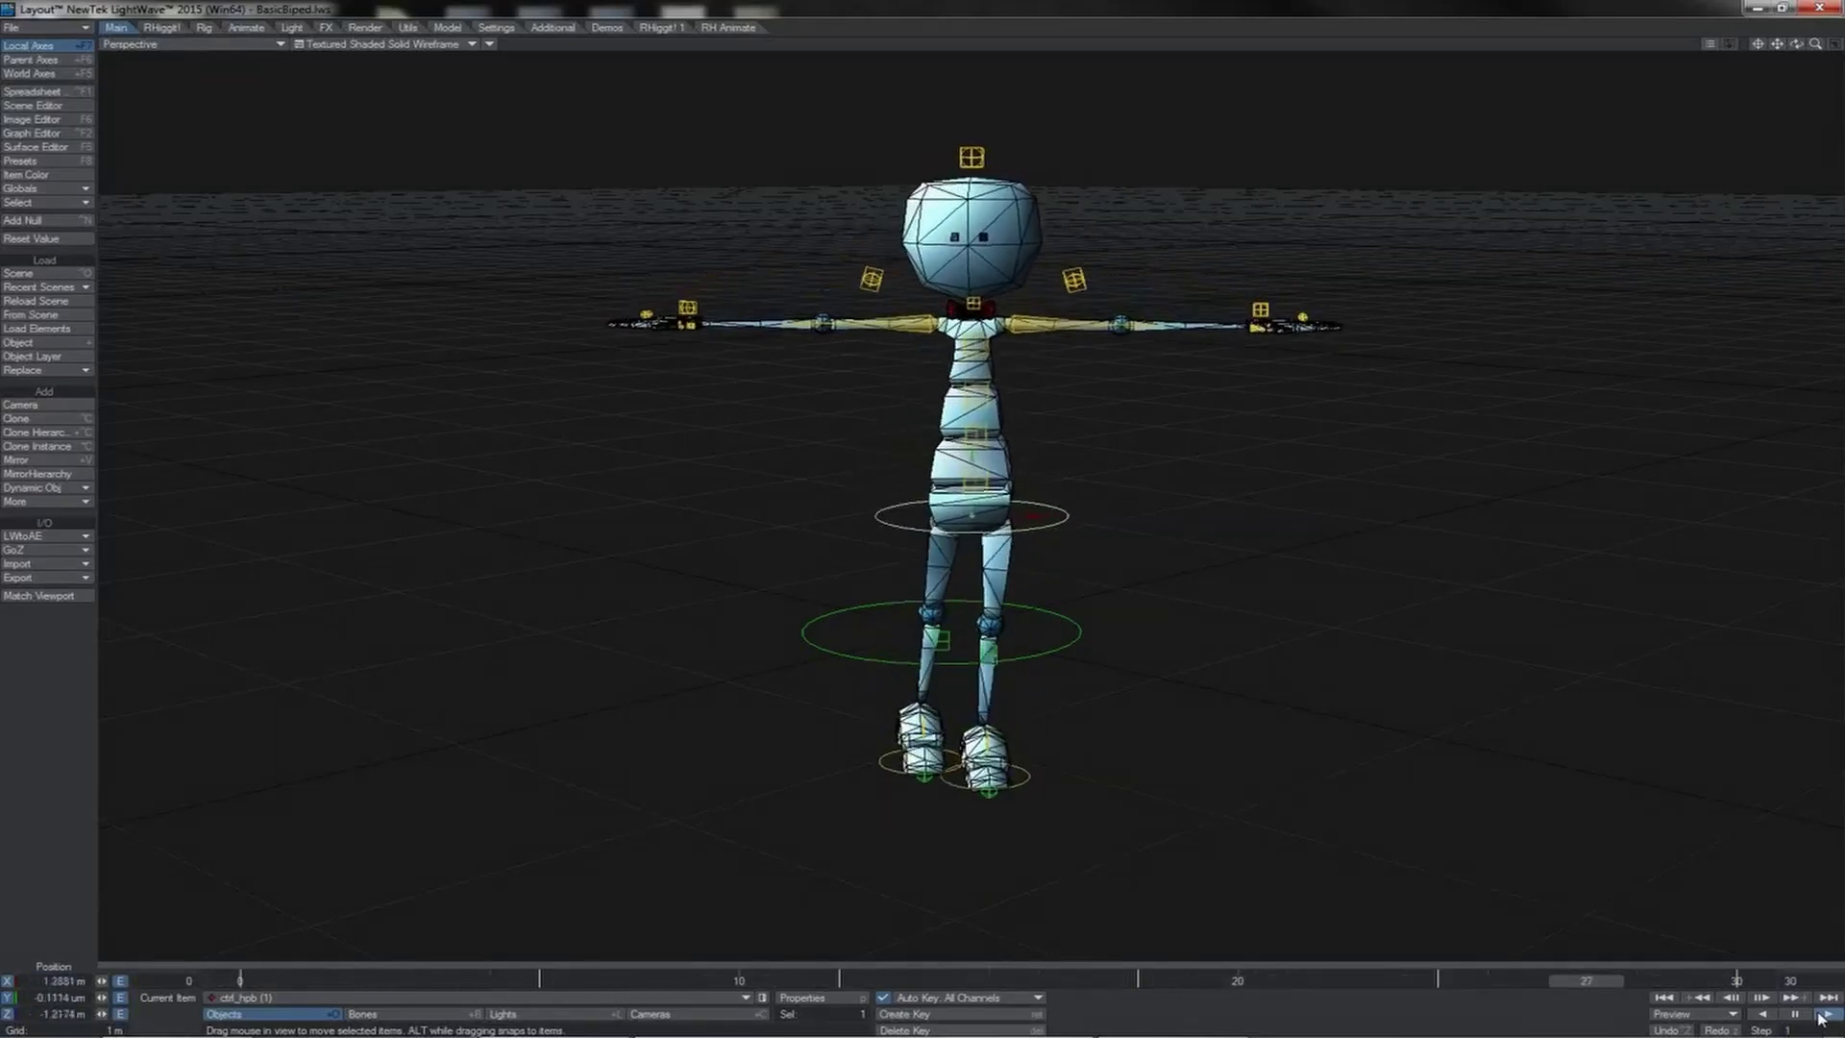
left_click(1793, 1016)
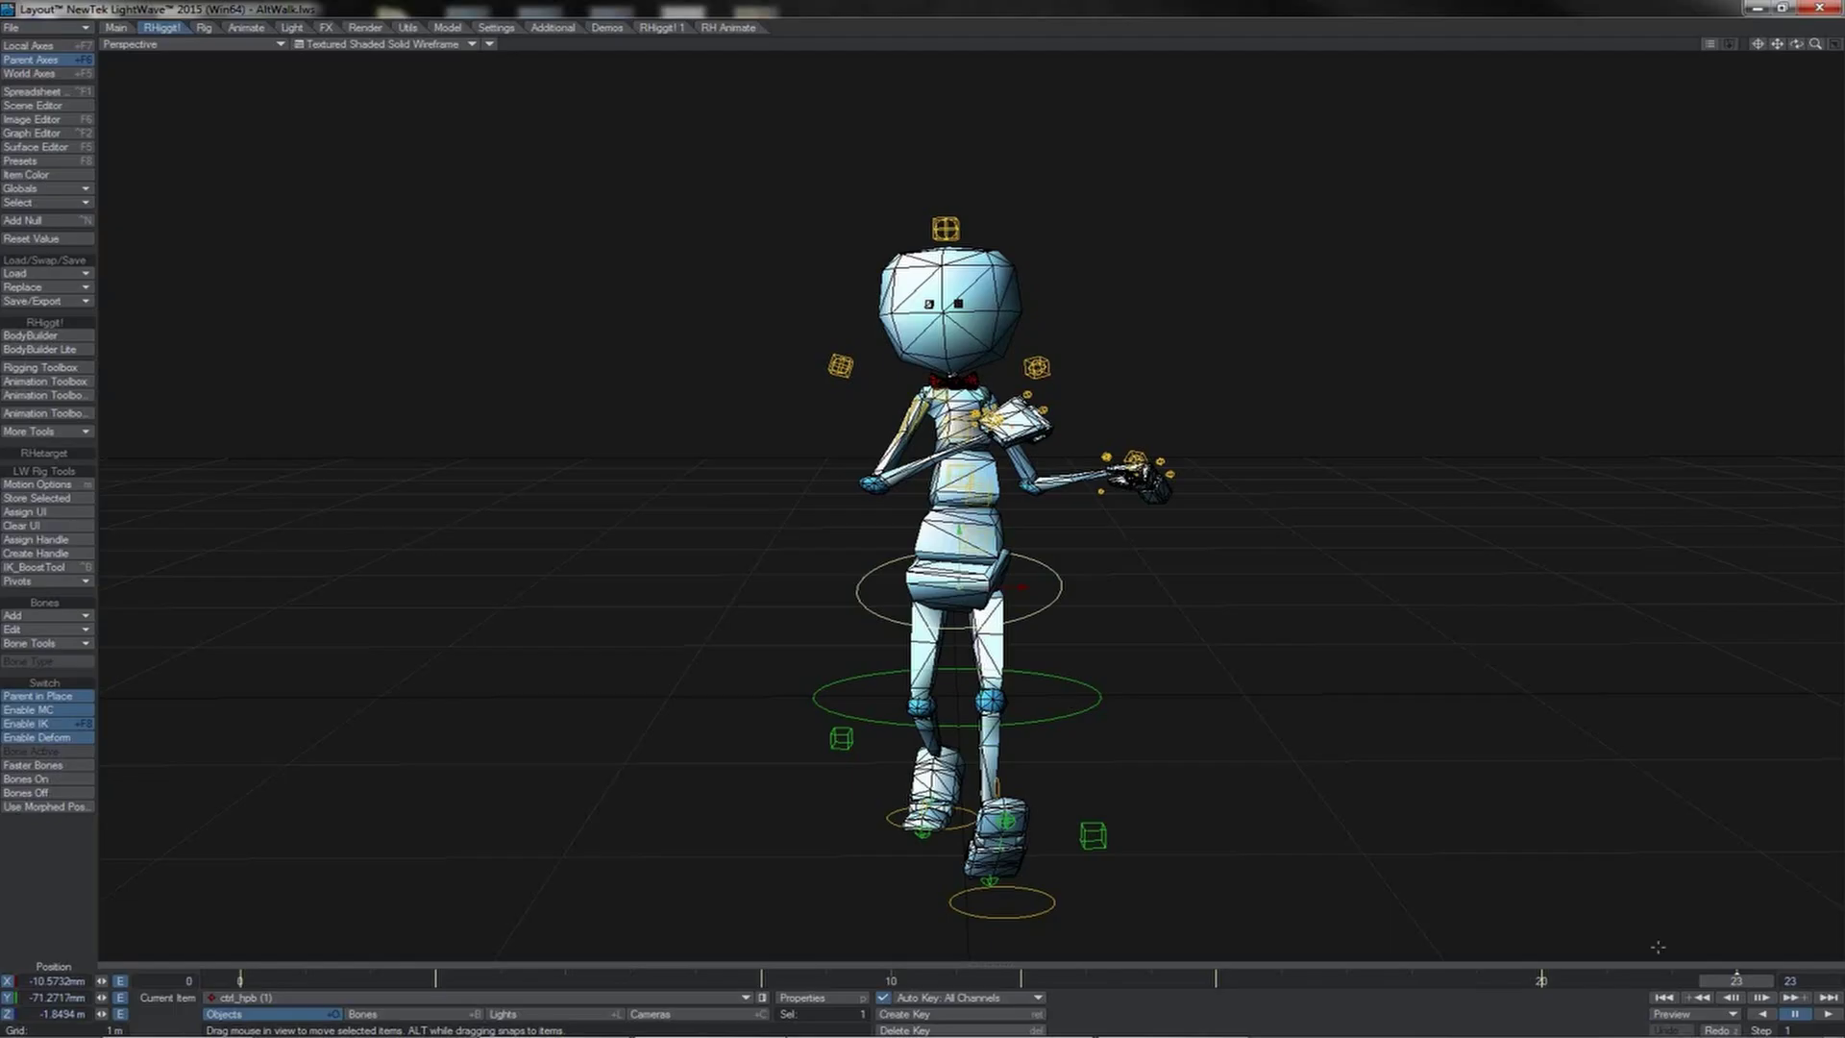
Rotate the biped's master control to a heading of -47.70° at frame 0 to redirect the whole walk
left_click_drag(1706, 980, 241, 980)
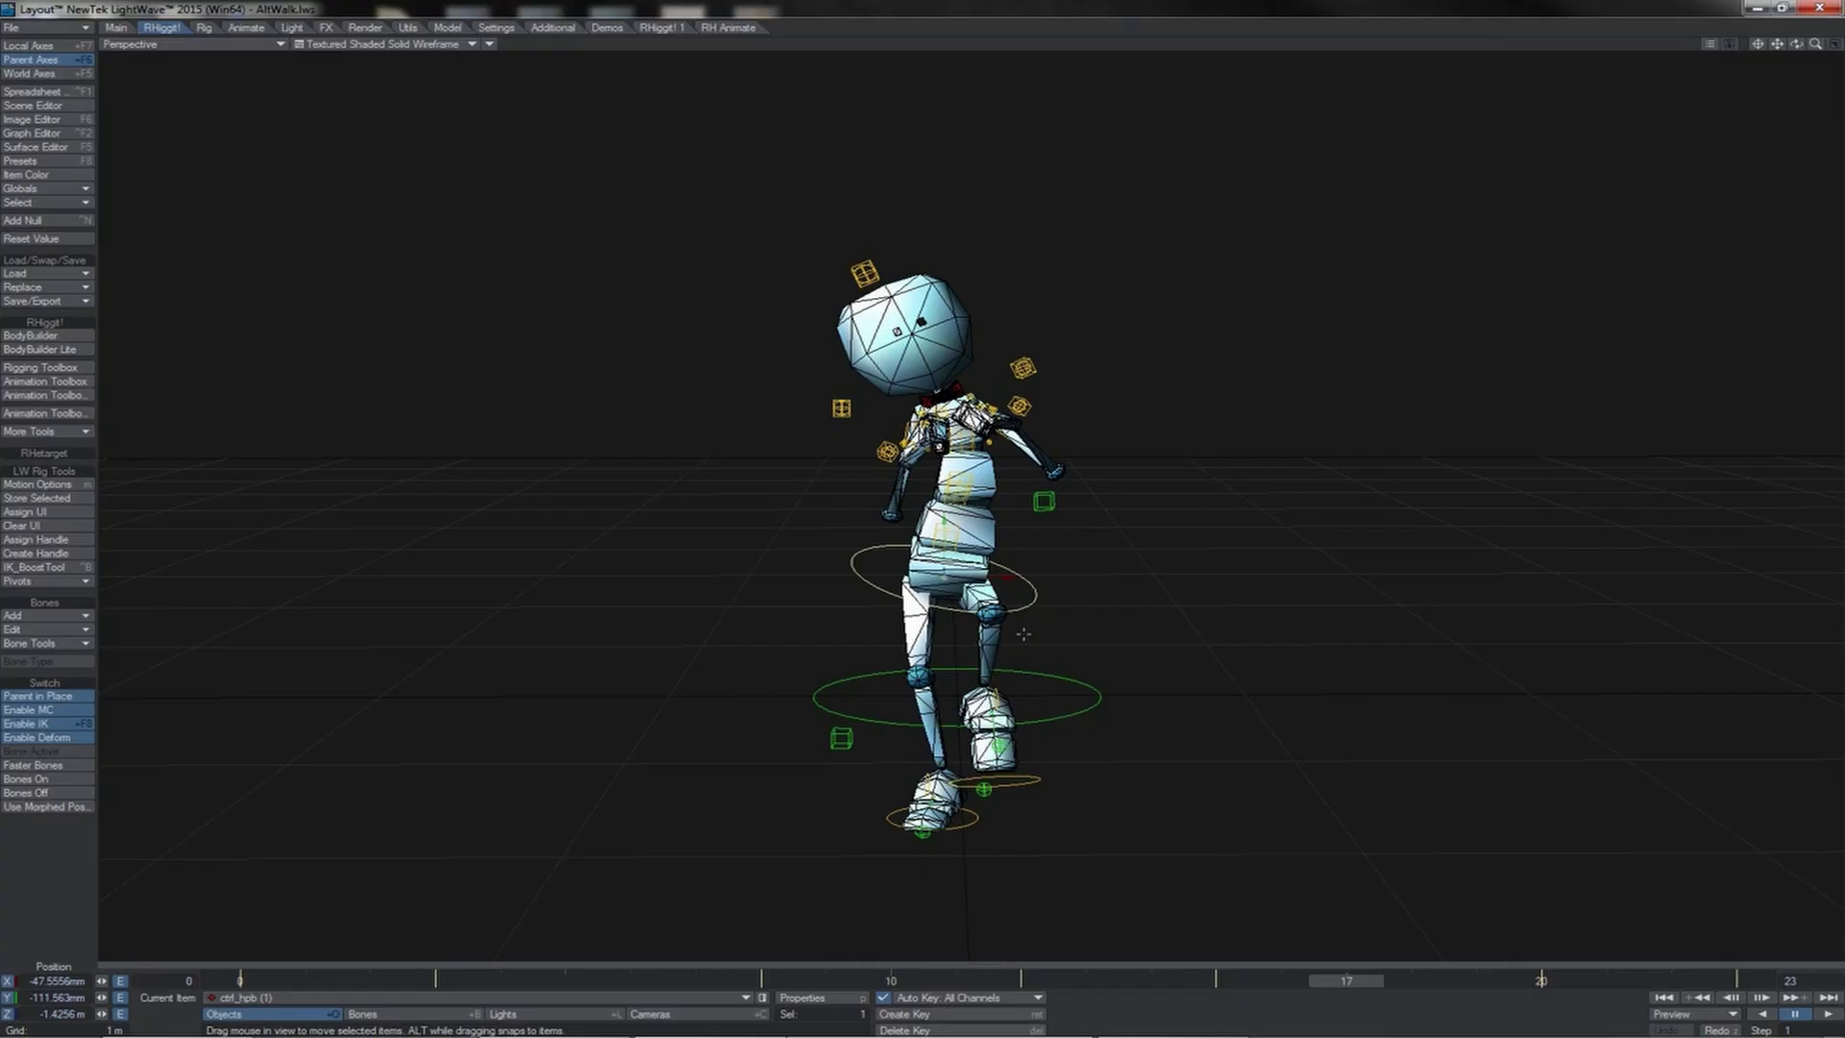
left_click(1028, 669)
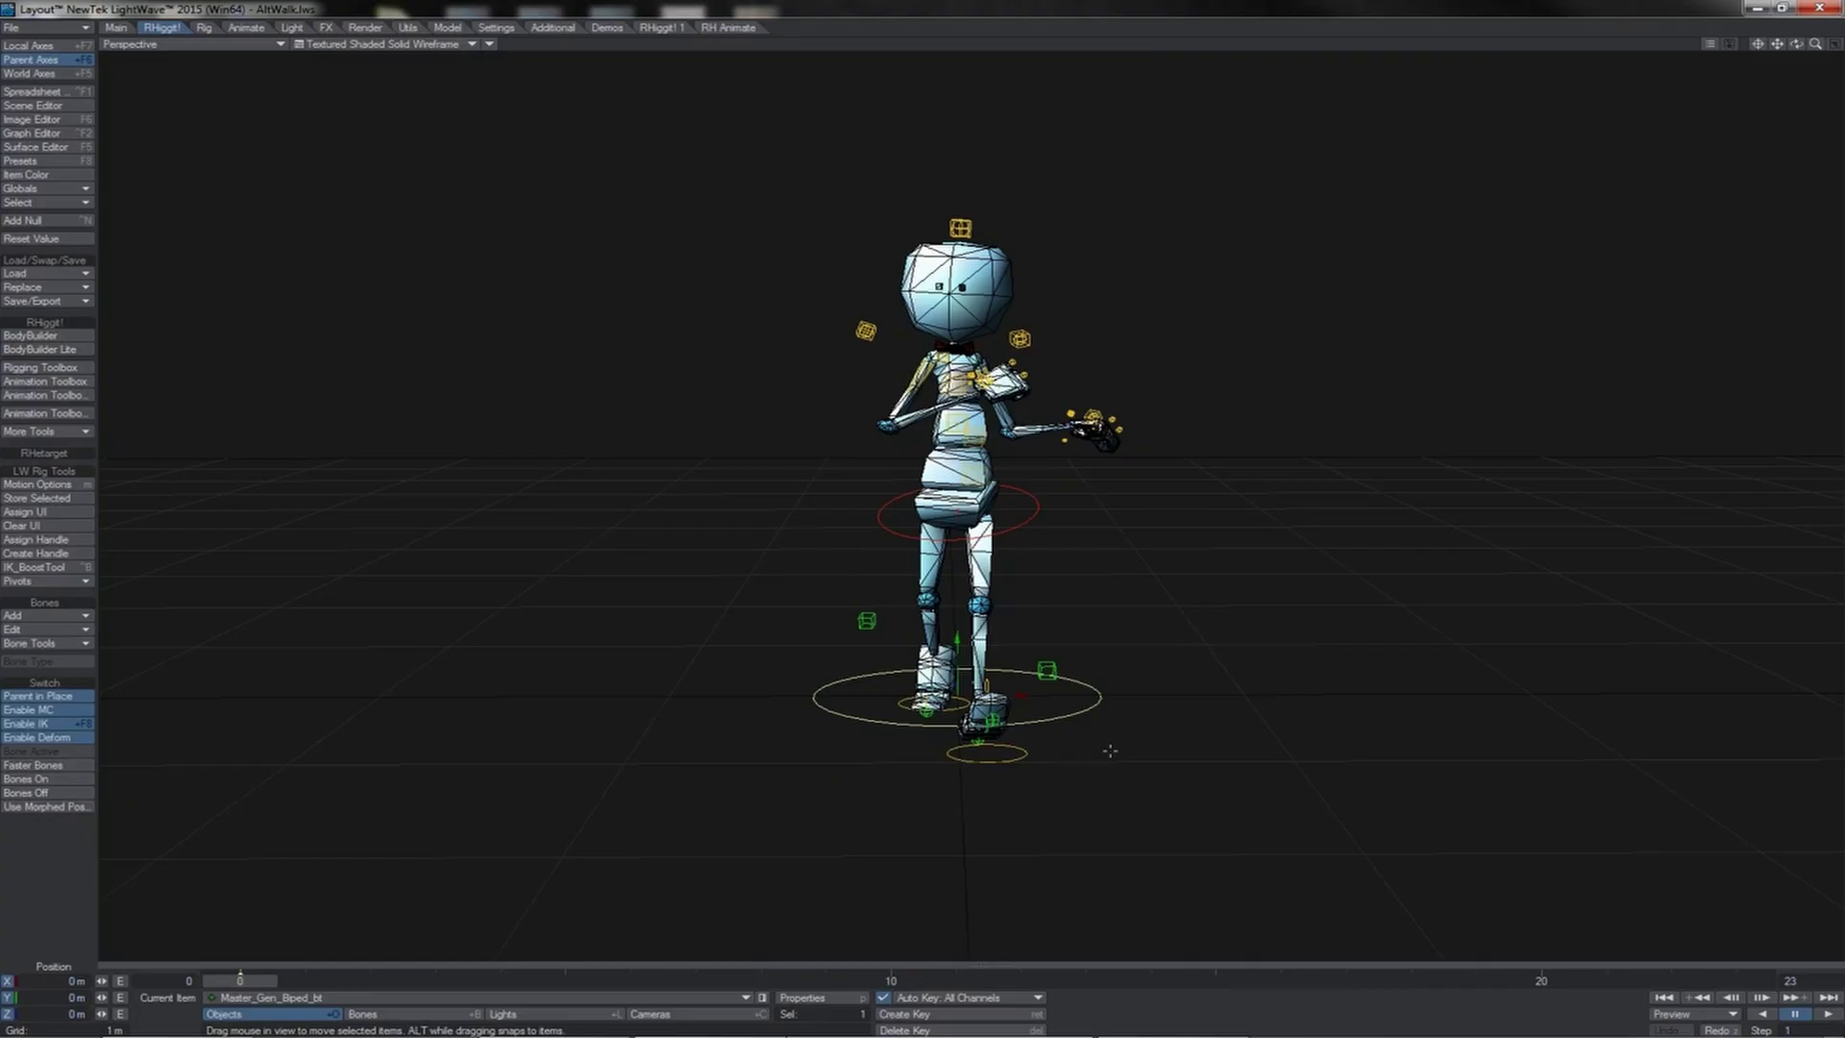
mouse_move(1104, 754)
left_mouse_down()
mouse_move(937, 711)
mouse_move(1129, 731)
mouse_move(1235, 773)
mouse_move(708, 806)
mouse_move(646, 744)
mouse_move(1089, 687)
mouse_move(1316, 728)
mouse_move(1110, 750)
left_mouse_up()
key("y")
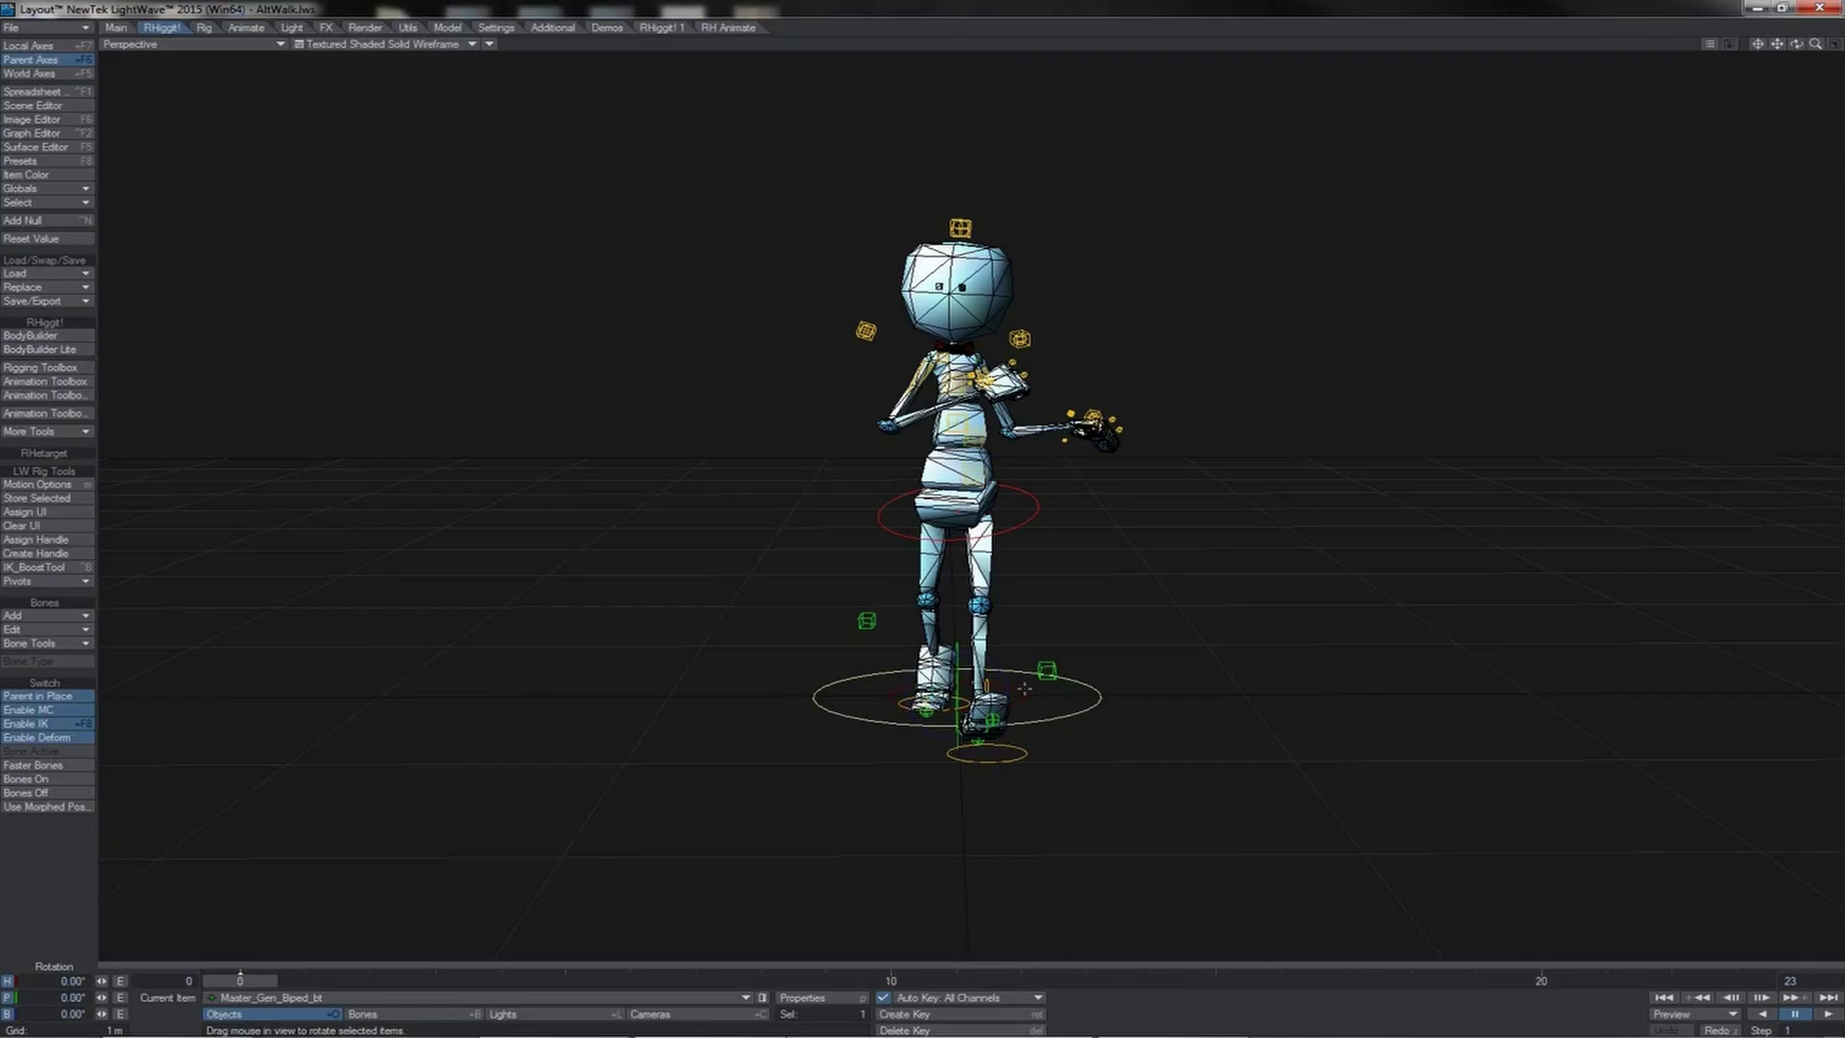
left_click_drag(1024, 688, 922, 509)
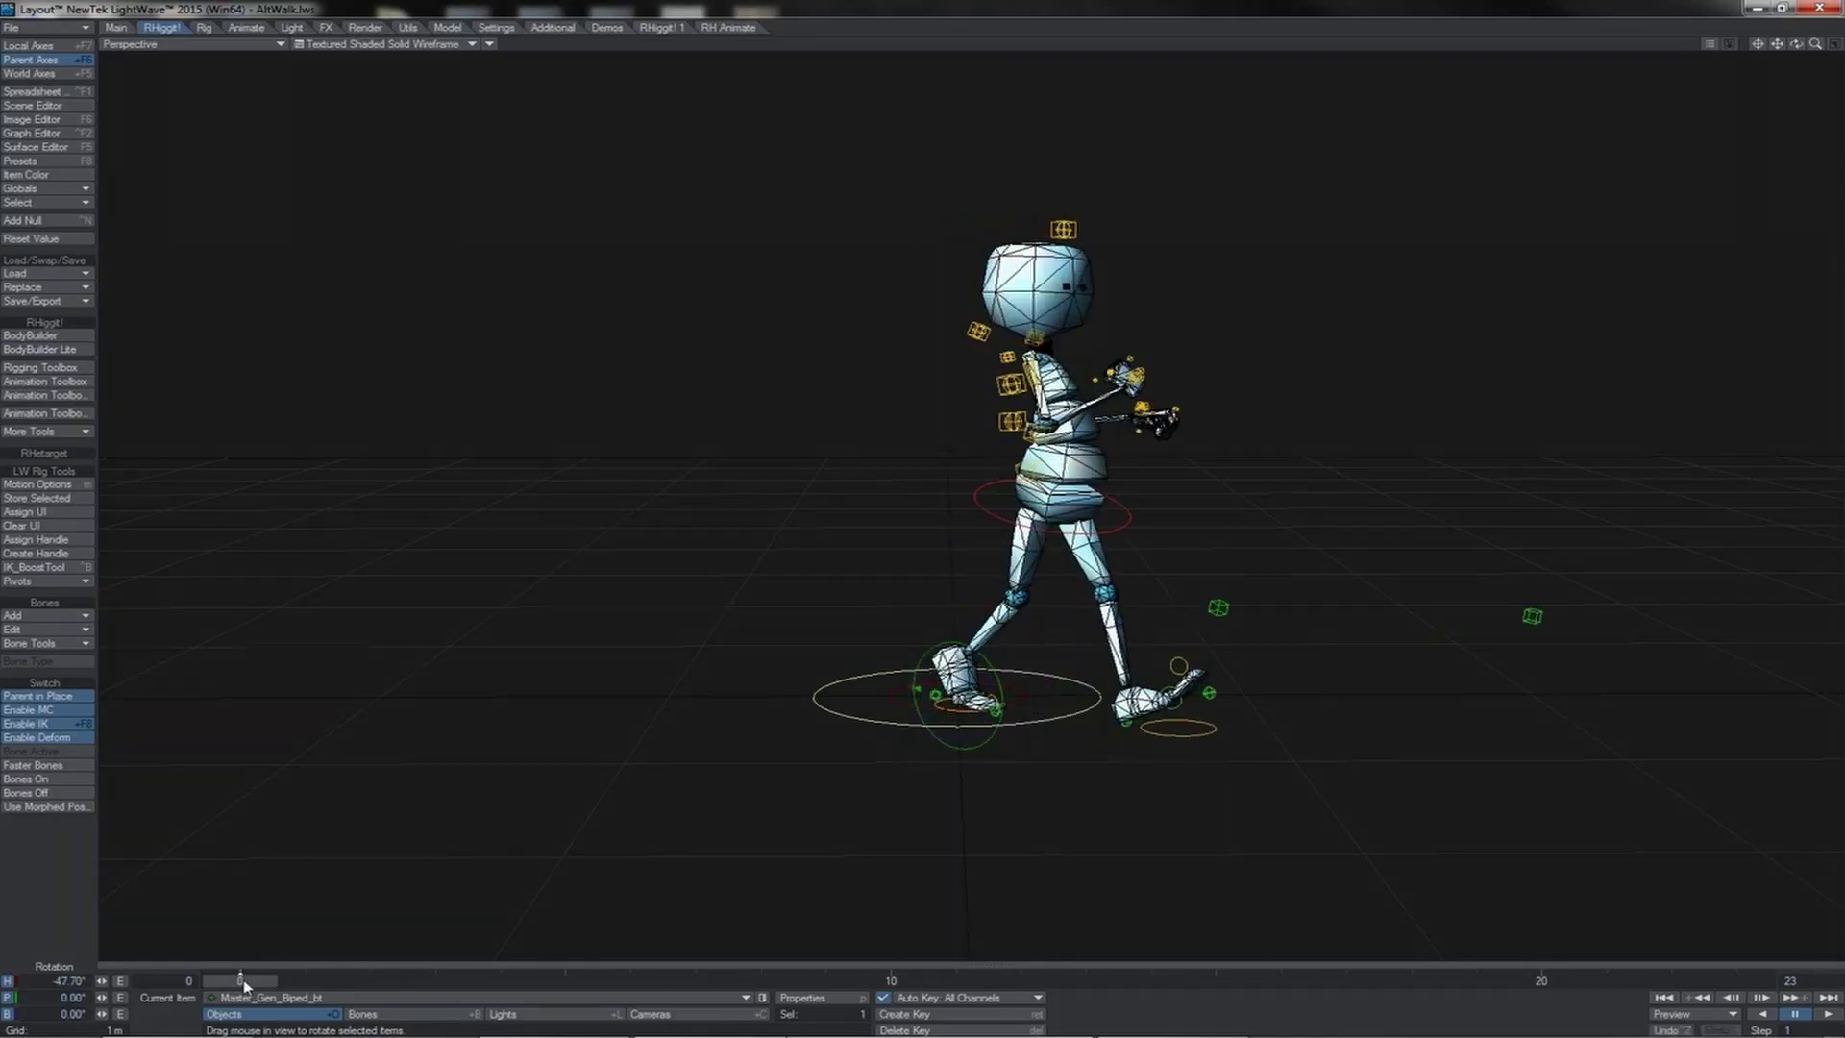
key("Right")
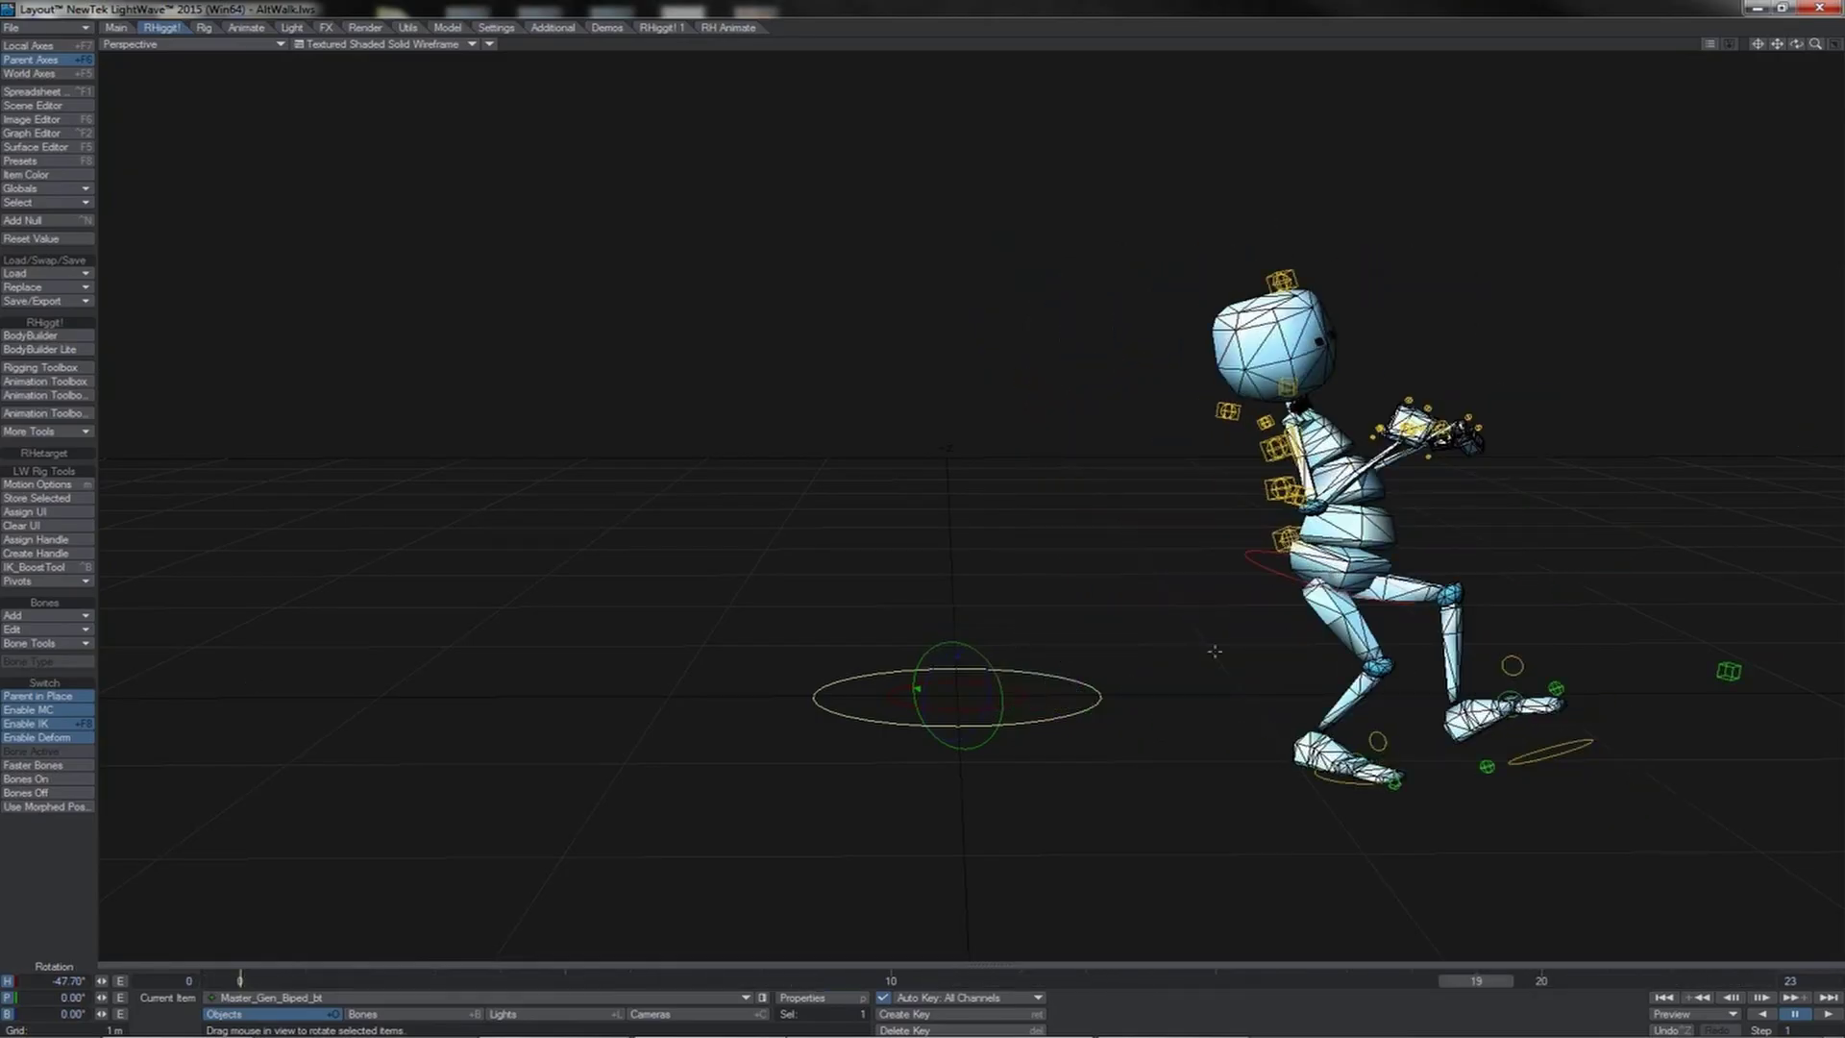
Select the hip control for moving at frame 19 and inspect its axes on the turned character
left_click(1270, 569)
key("t")
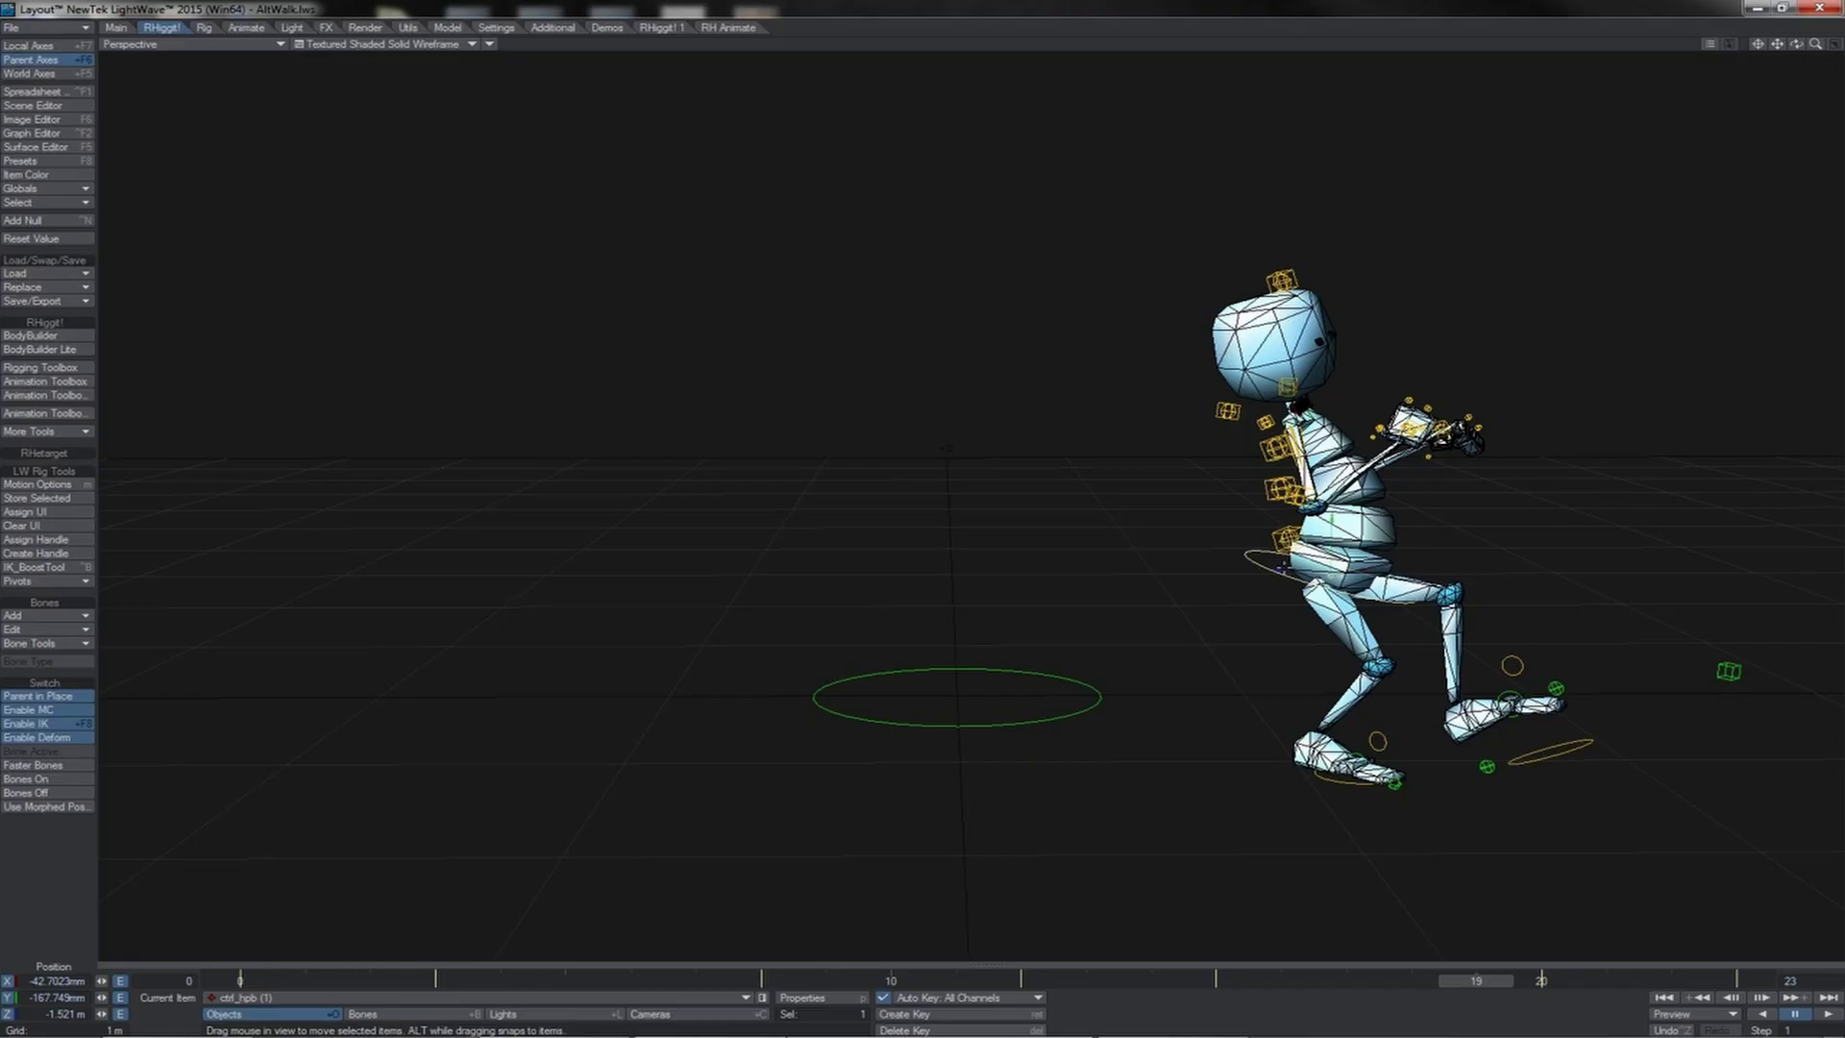
left_click_drag(1797, 44, 1822, 52)
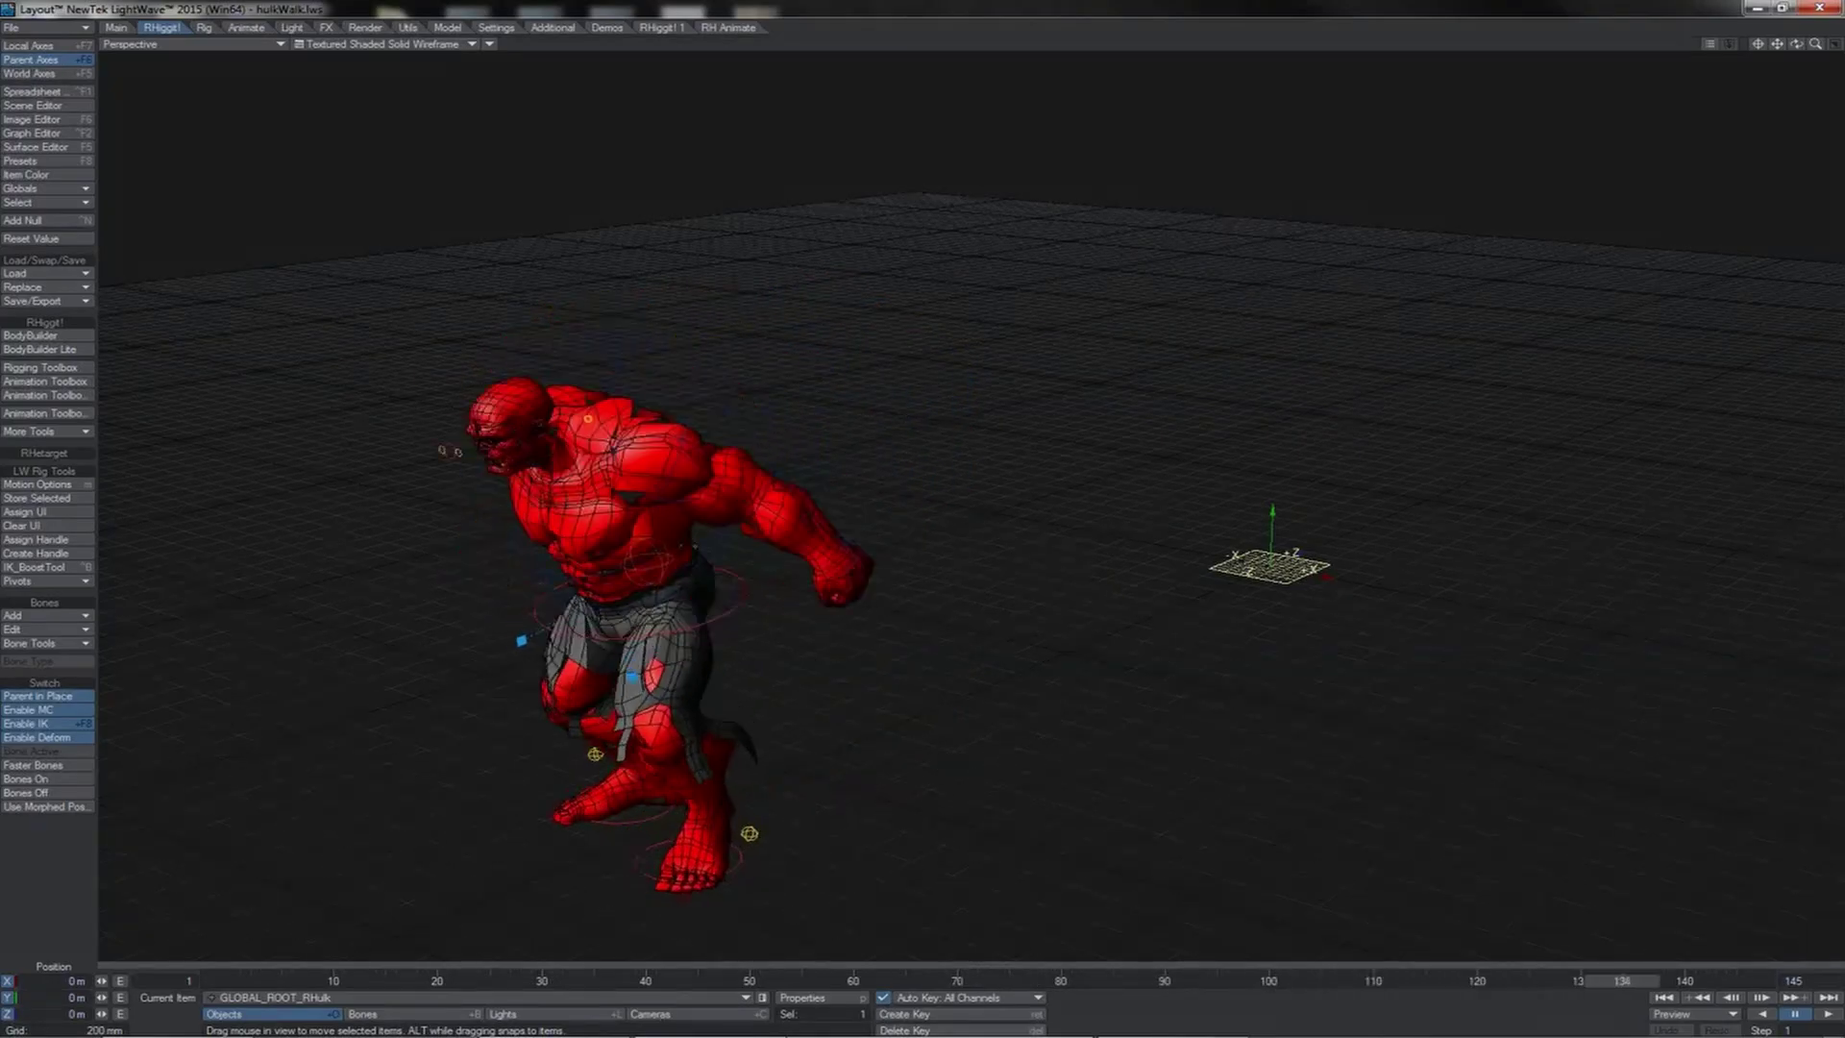
Make a slide pivot for the Hulk's global root at frame 66 with the RH Rigging Toolbox
left_click(75, 371)
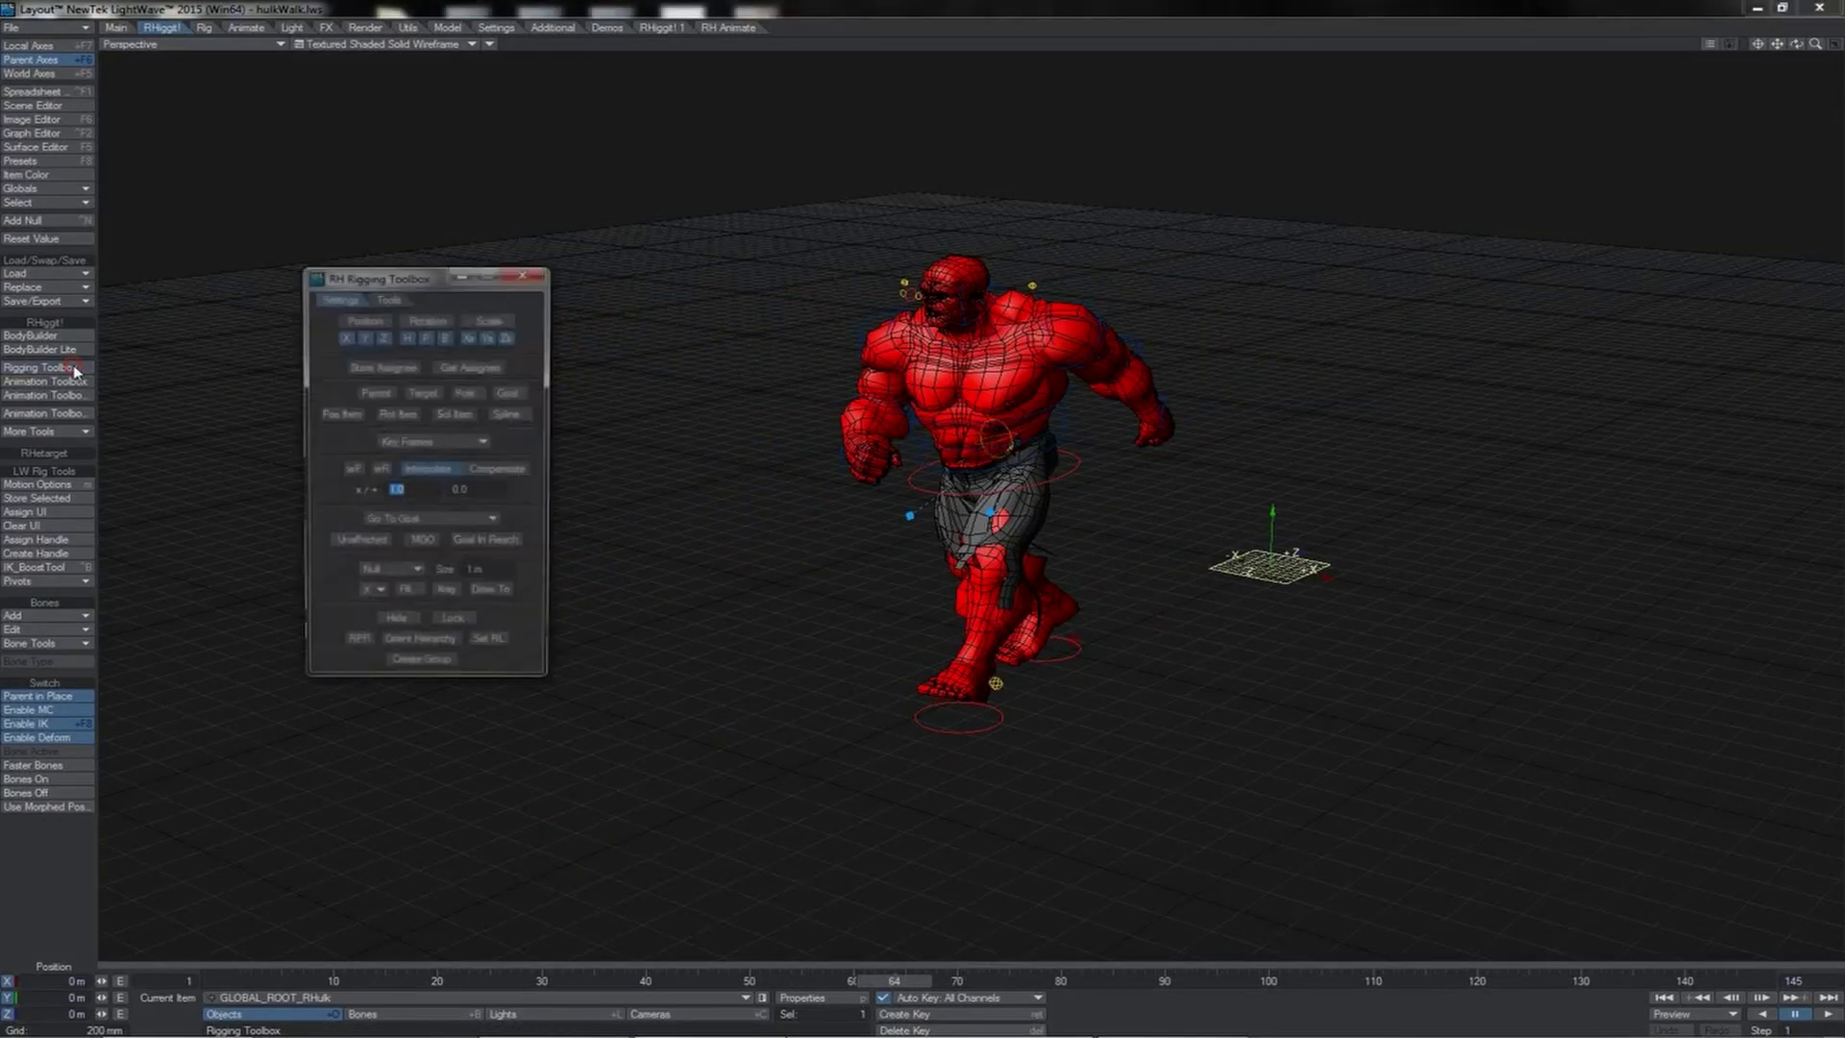
left_click(389, 298)
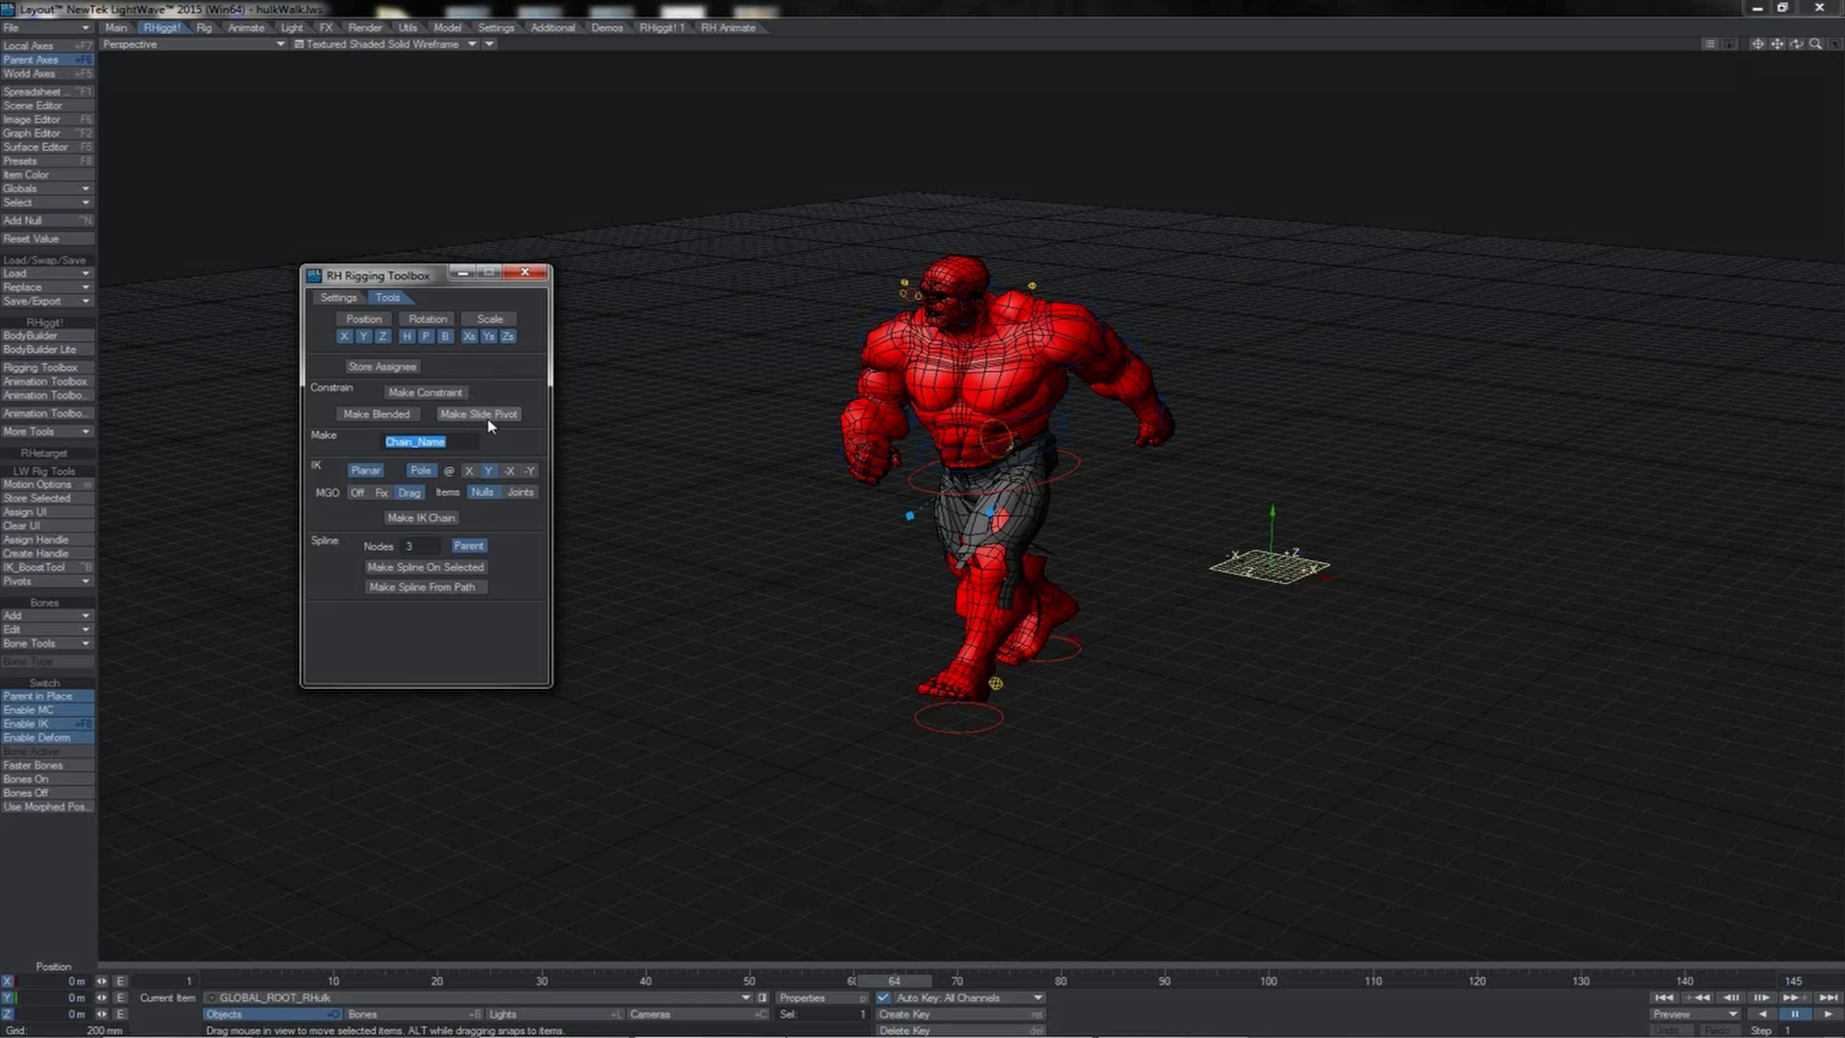
left_click(899, 982)
left_click_drag(900, 982, 921, 982)
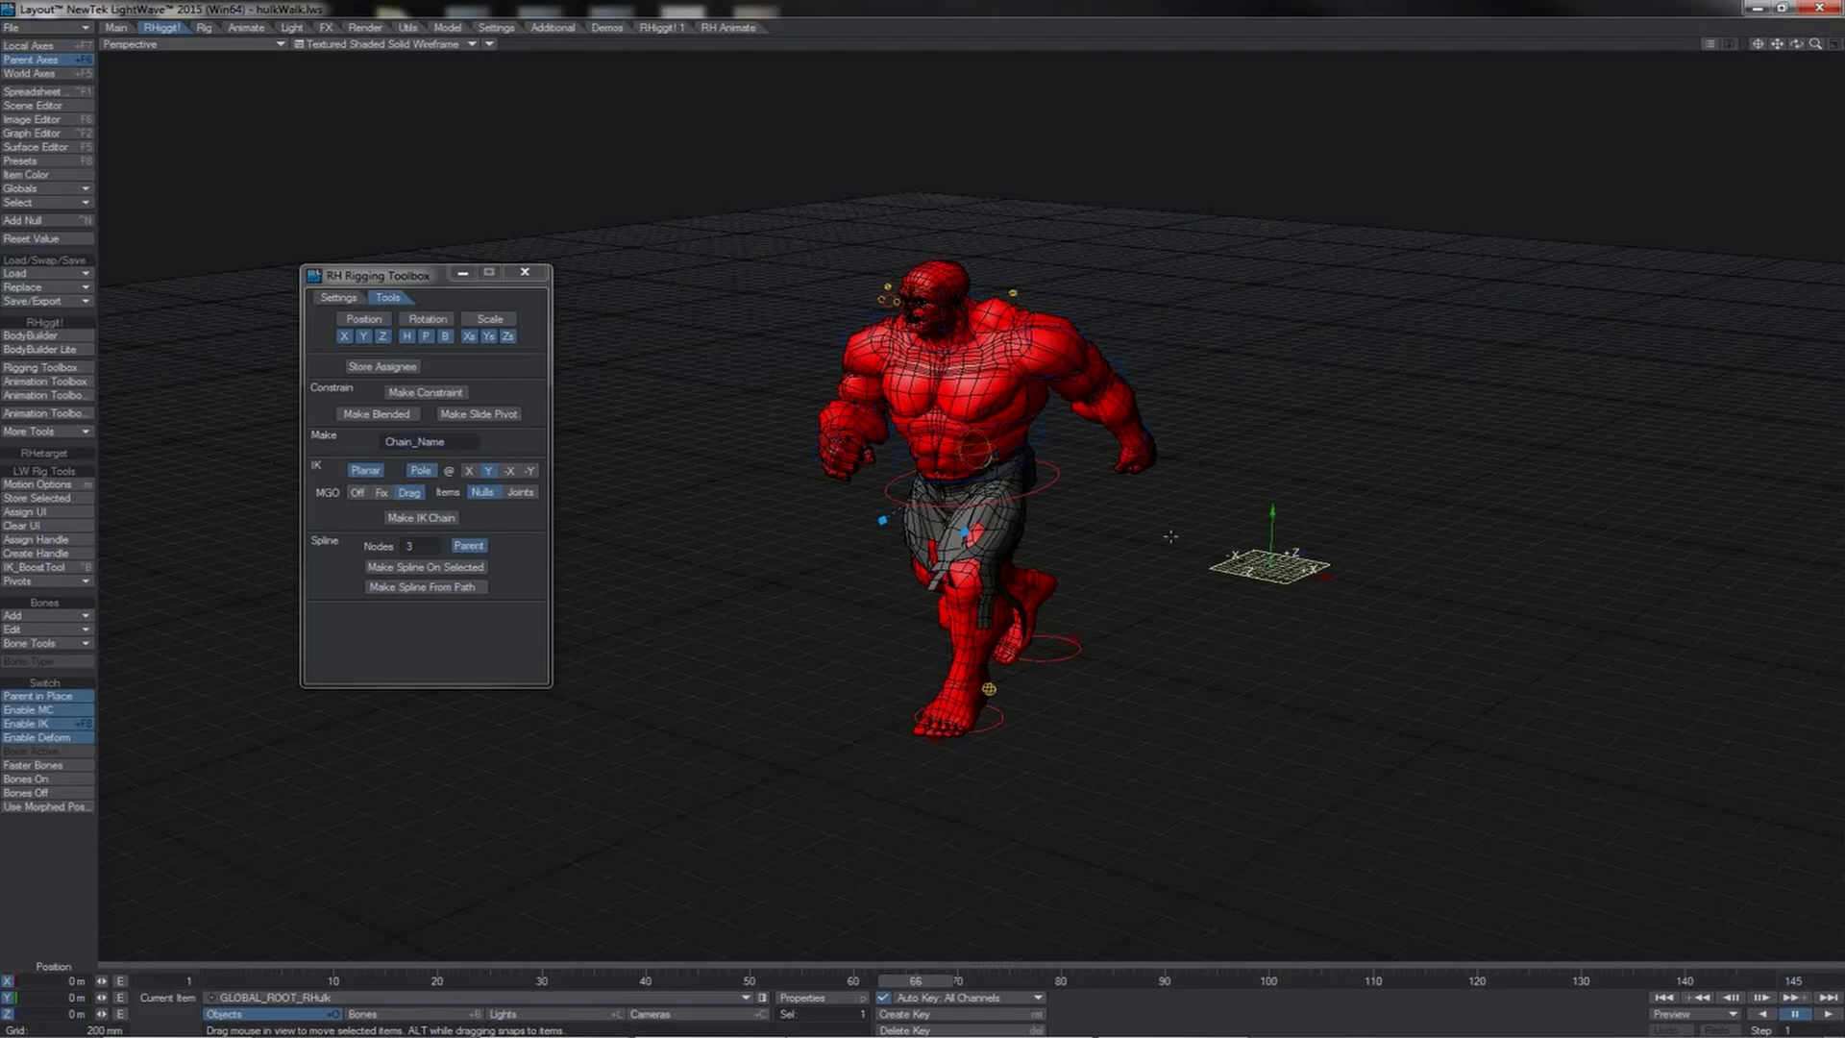
left_click(479, 413)
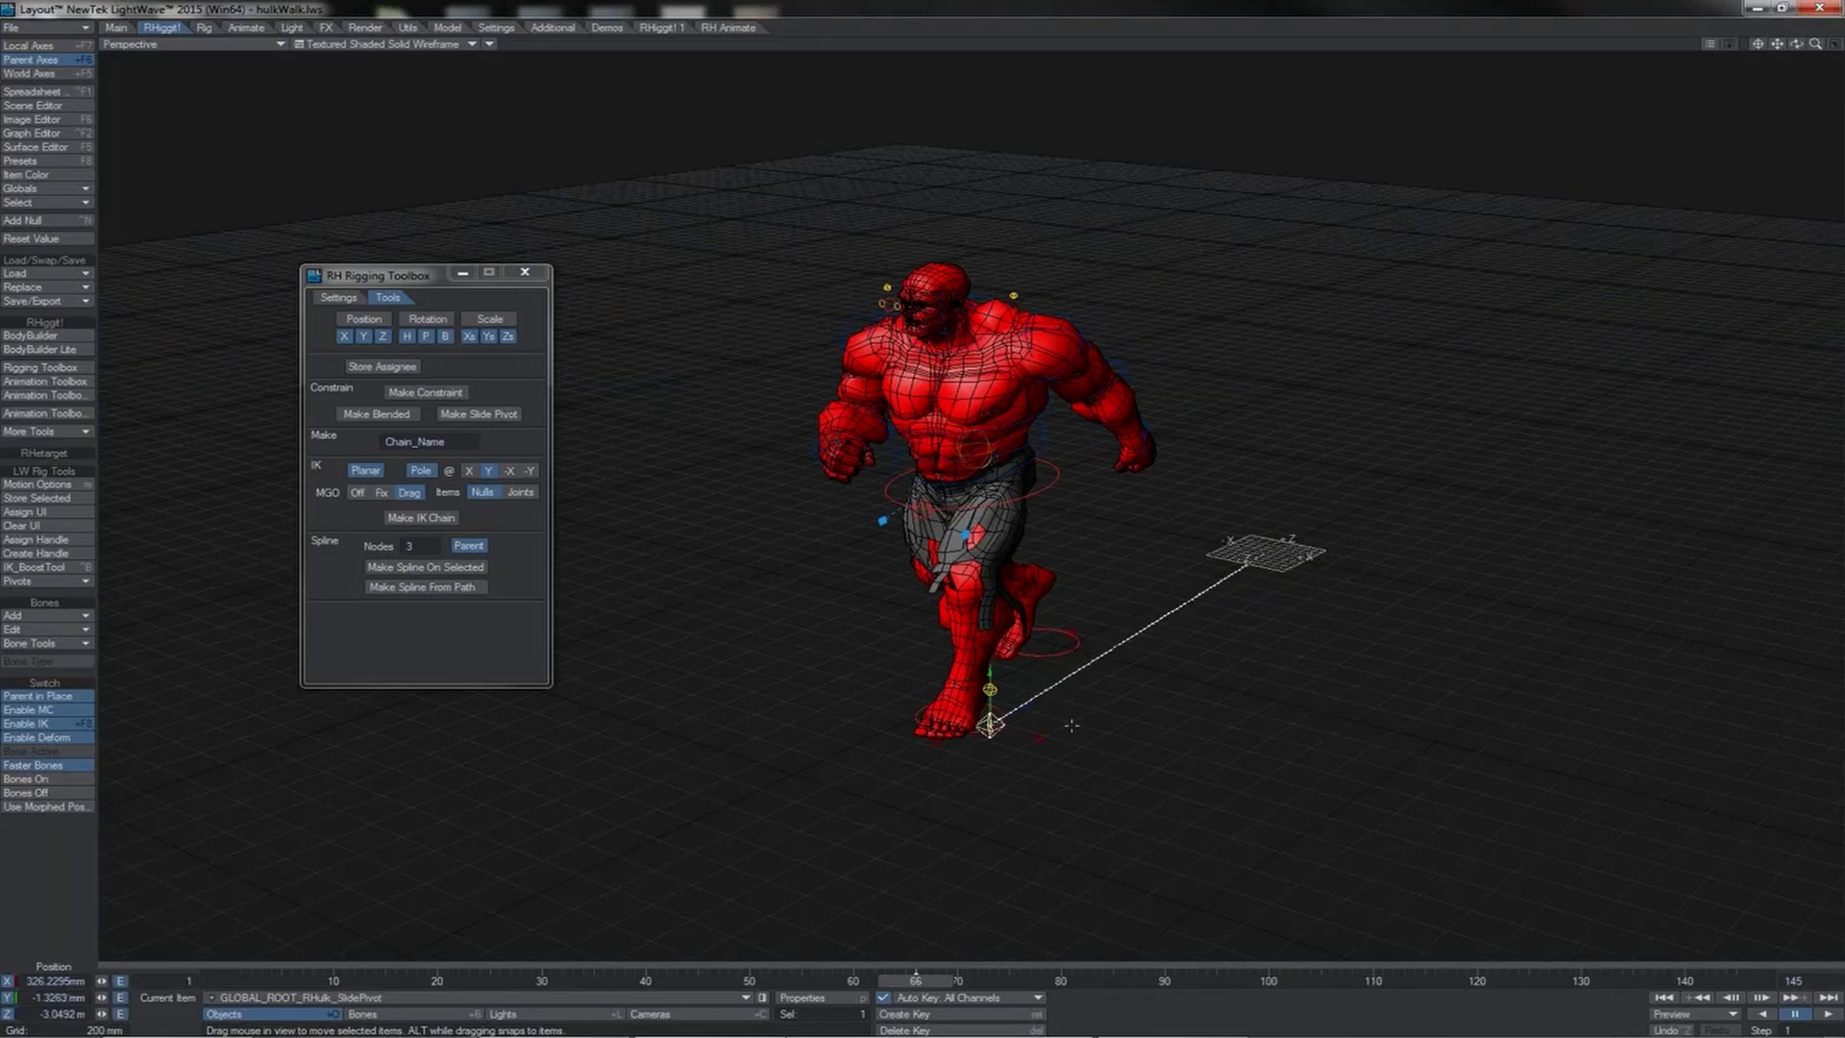
Move the slide pivot under the planted foot at frame 66 and rotate it to heading -34.60° at frame 76
left_click_drag(990, 722, 989, 689)
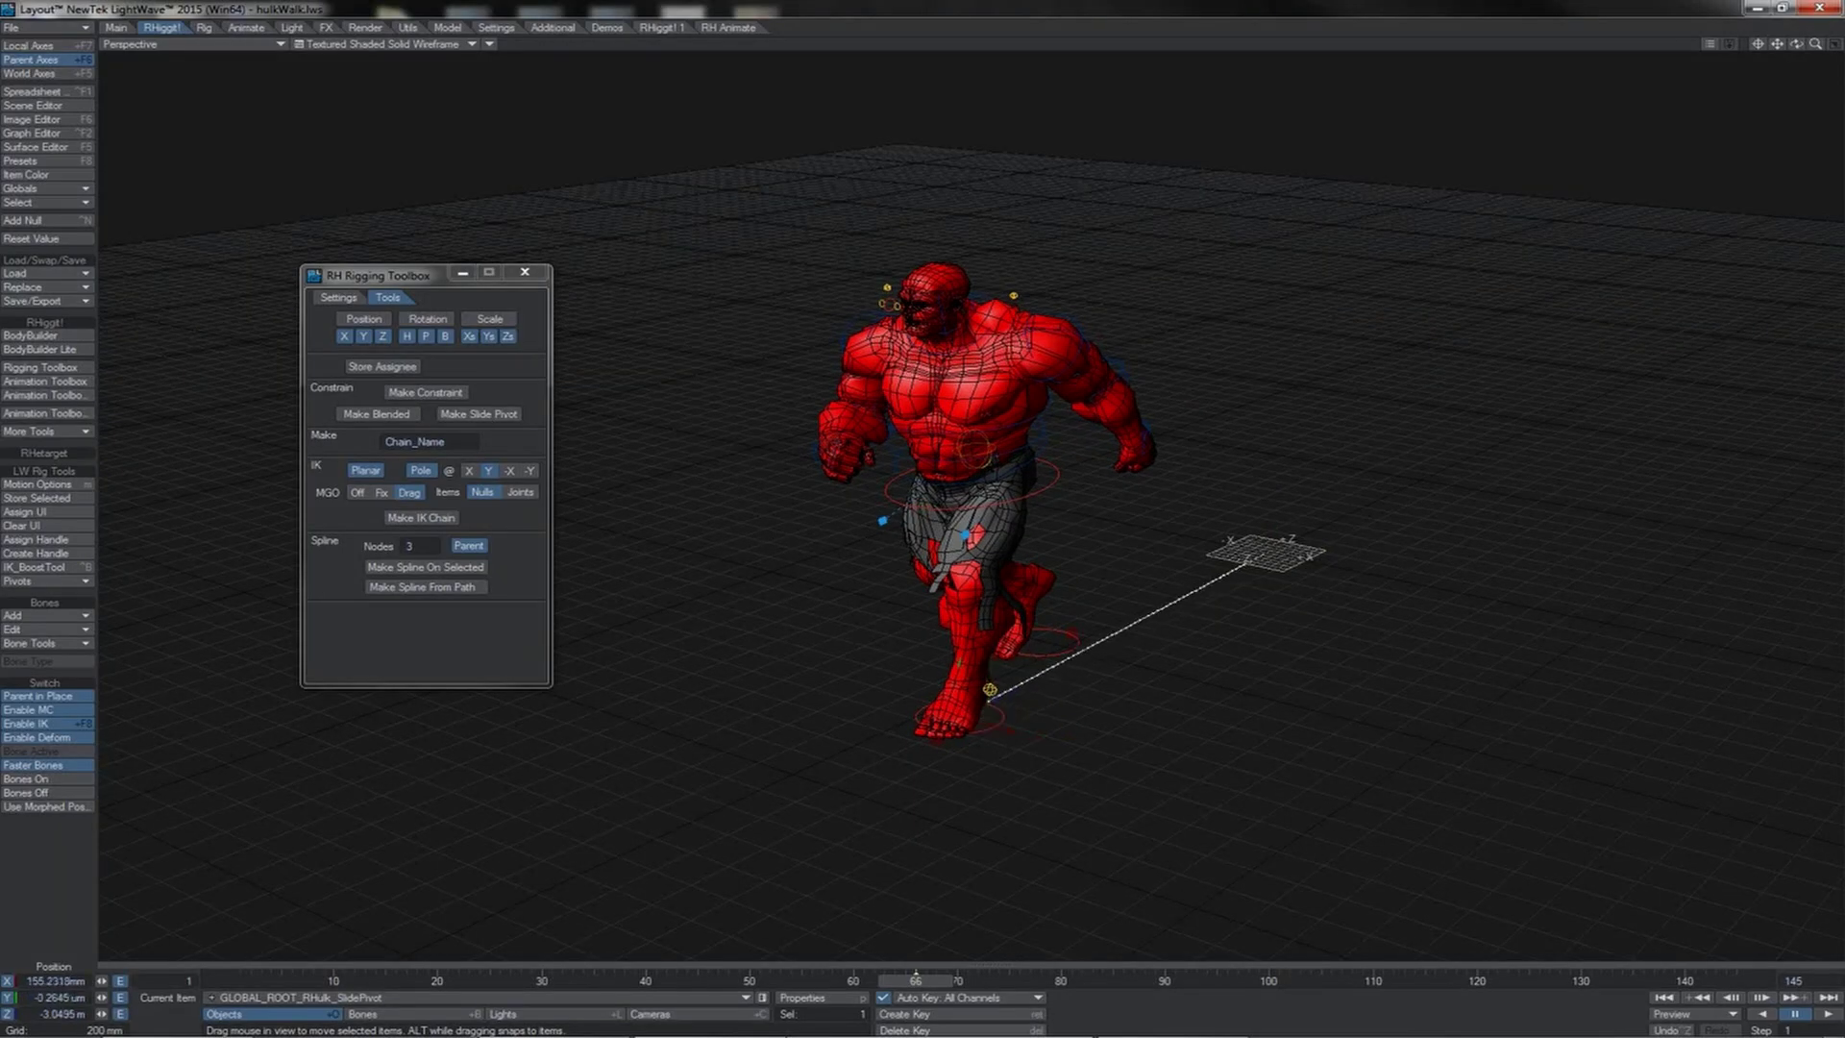
key("y")
left_click(927, 980)
left_click_drag(929, 979, 1021, 980)
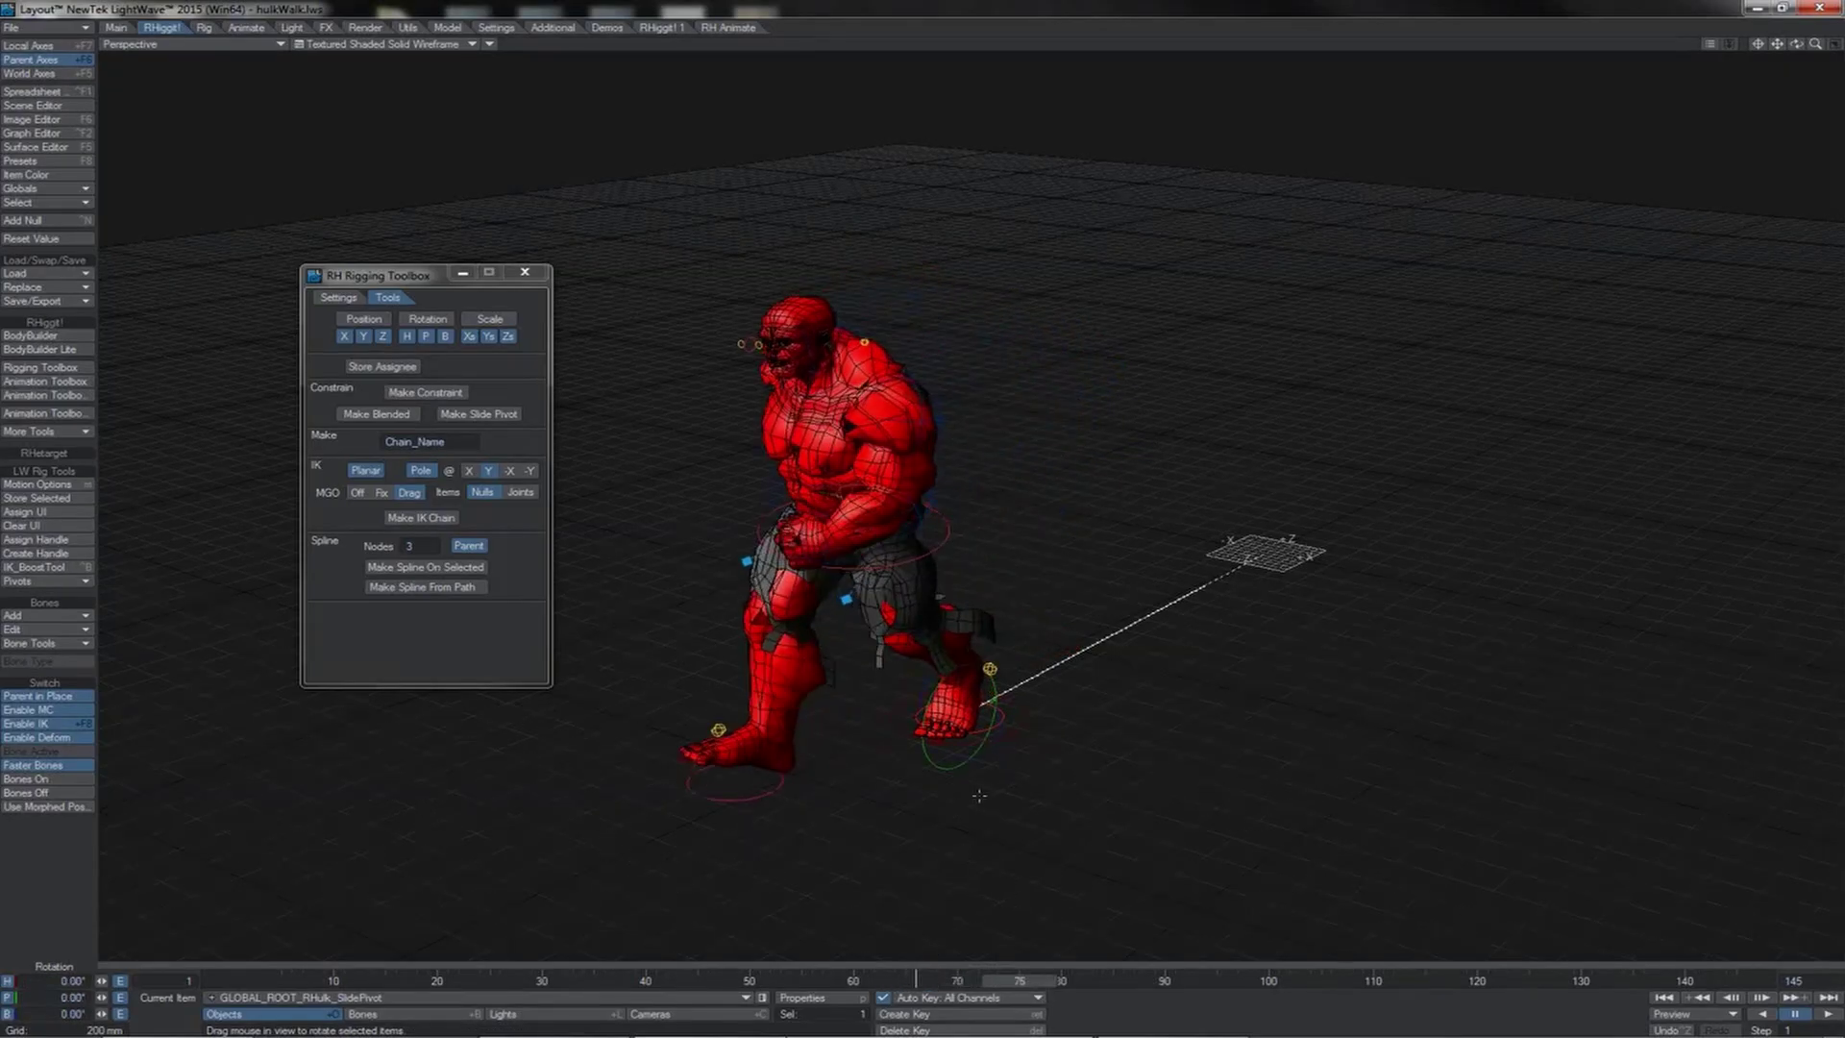
left_click_drag(1032, 711, 850, 711)
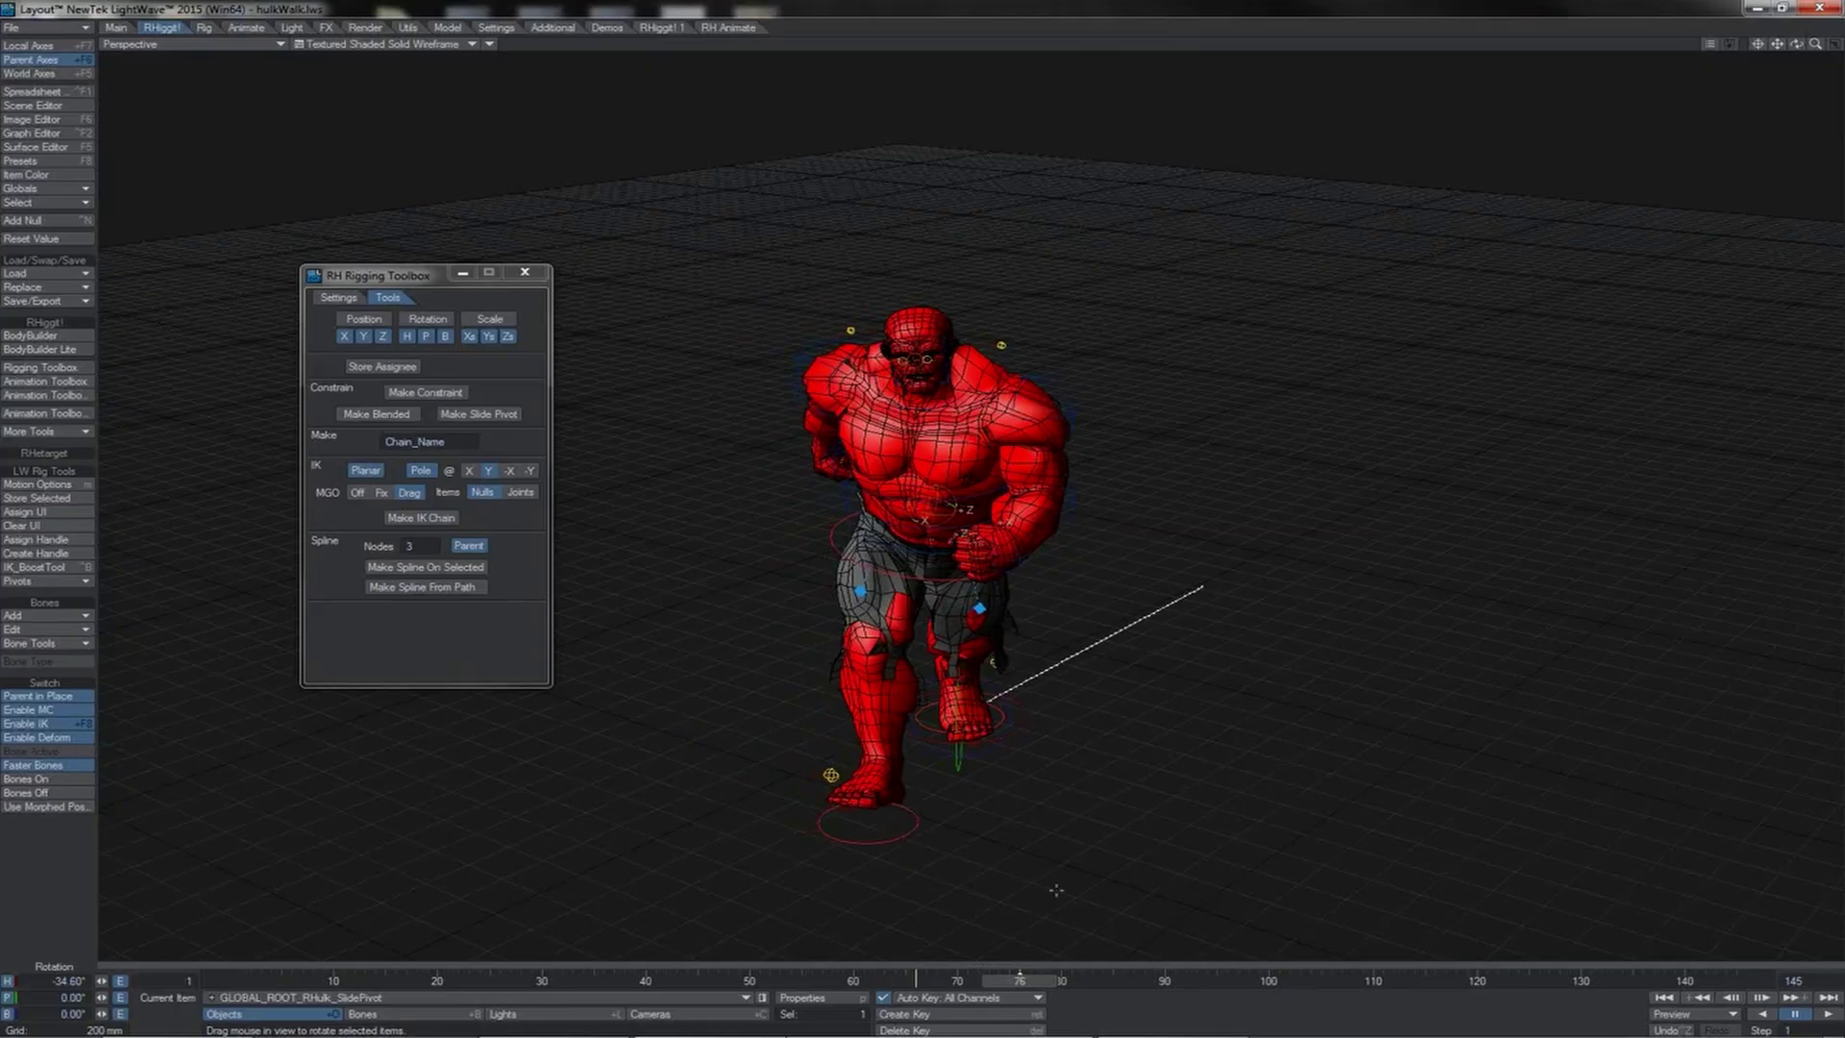
Scrub the redirected walk between frames 75 and 85 and inspect the main root's motion path
mouse_move(1017, 984)
left_mouse_down()
mouse_move(1046, 982)
mouse_move(798, 980)
mouse_move(1008, 980)
left_mouse_up()
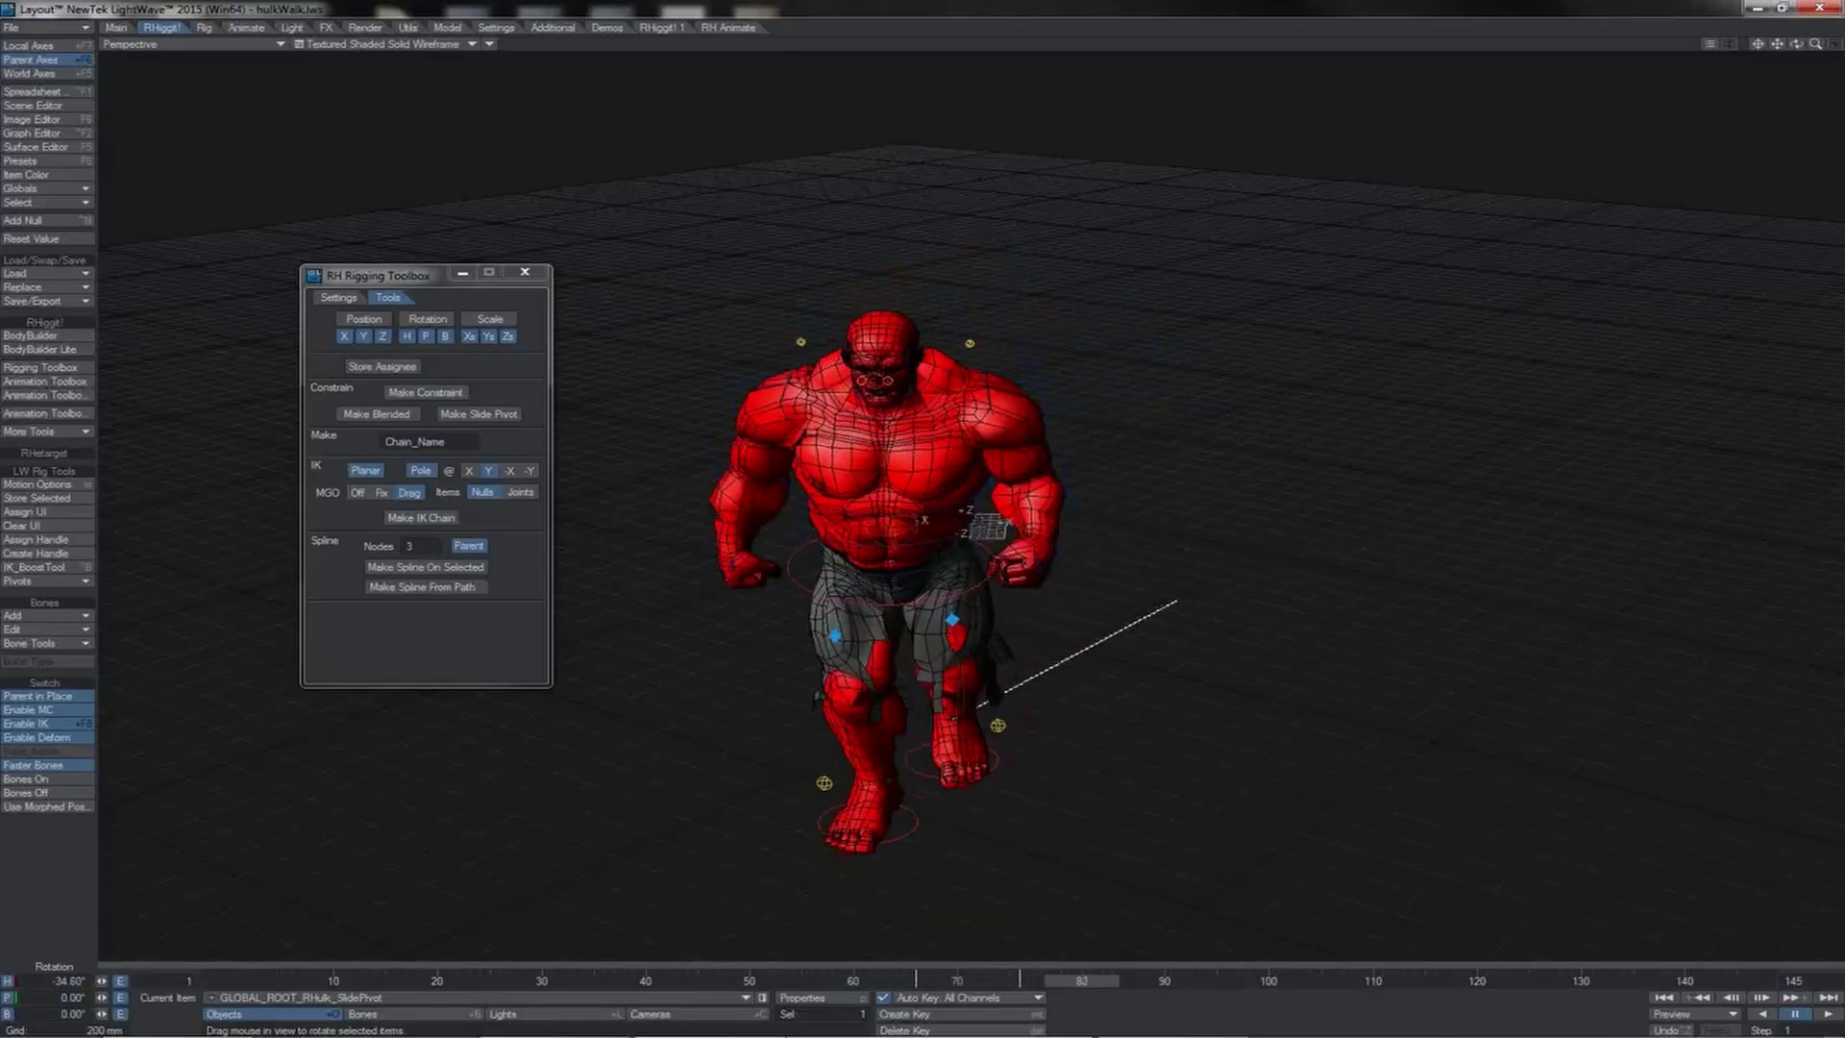
left_click(985, 594)
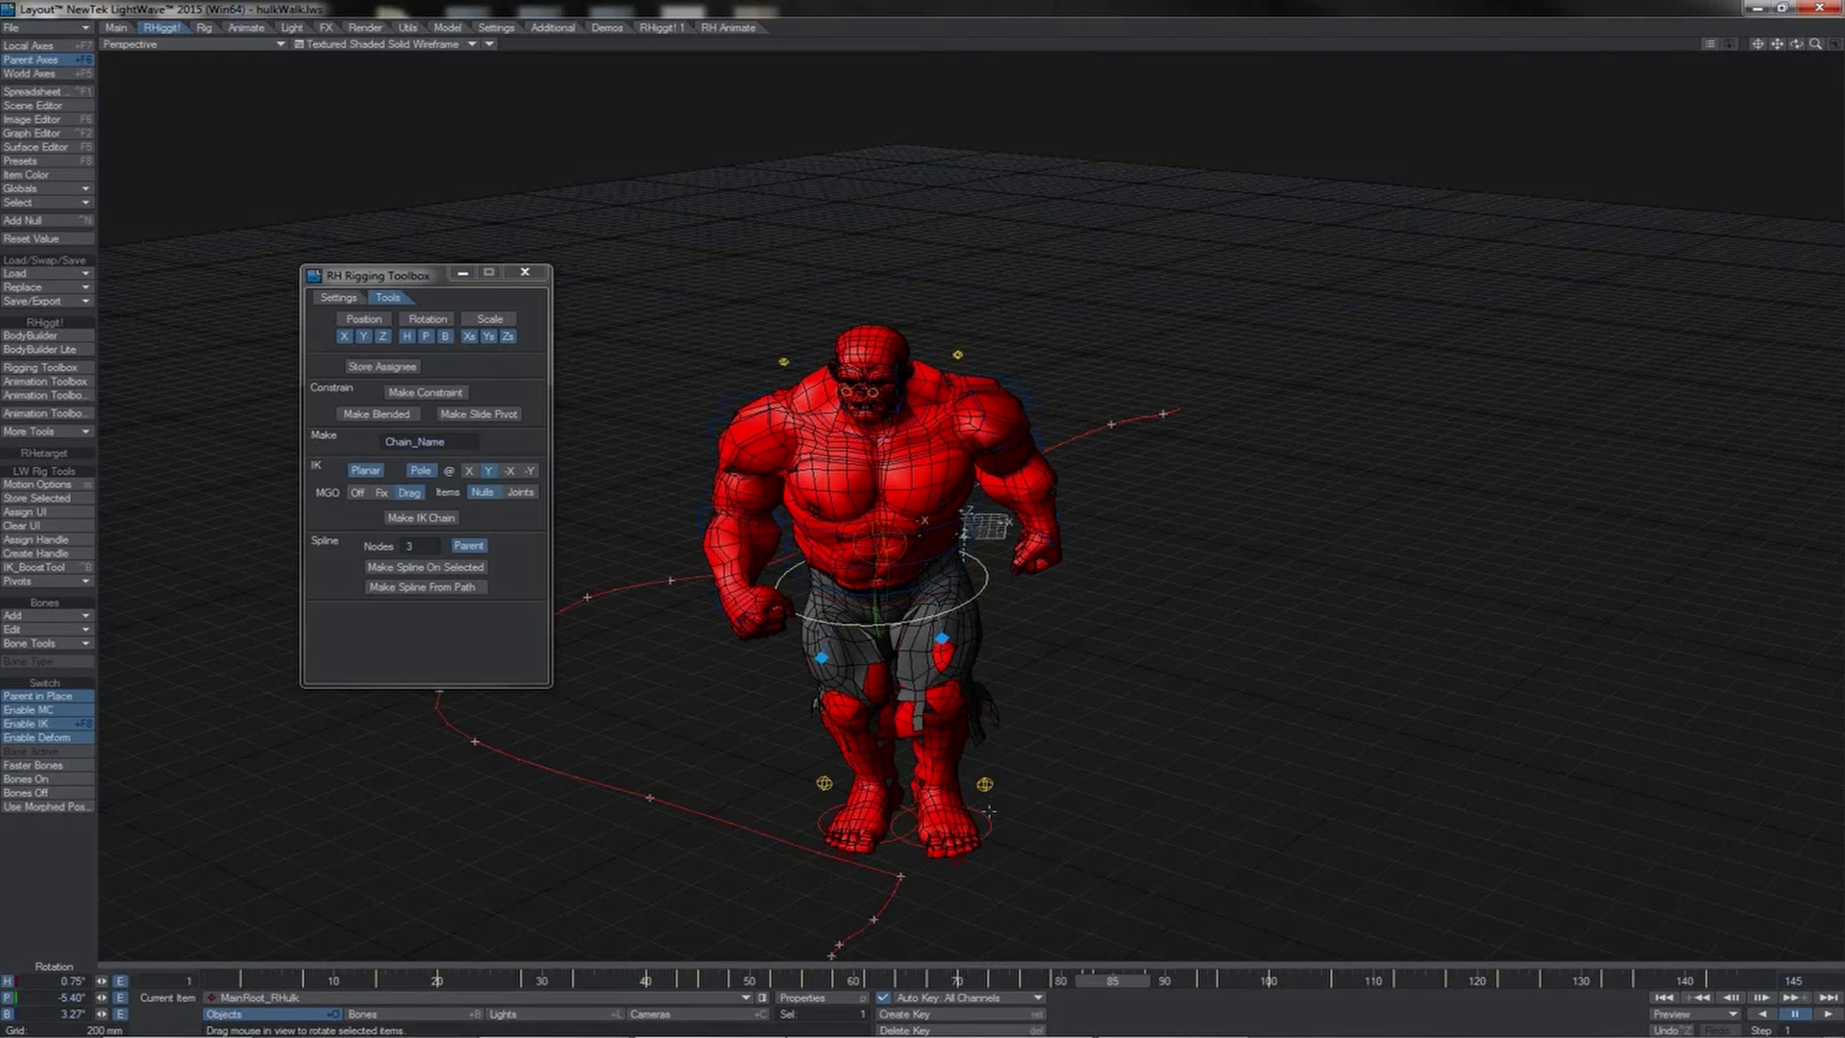
left_click_drag(1083, 980, 1009, 980)
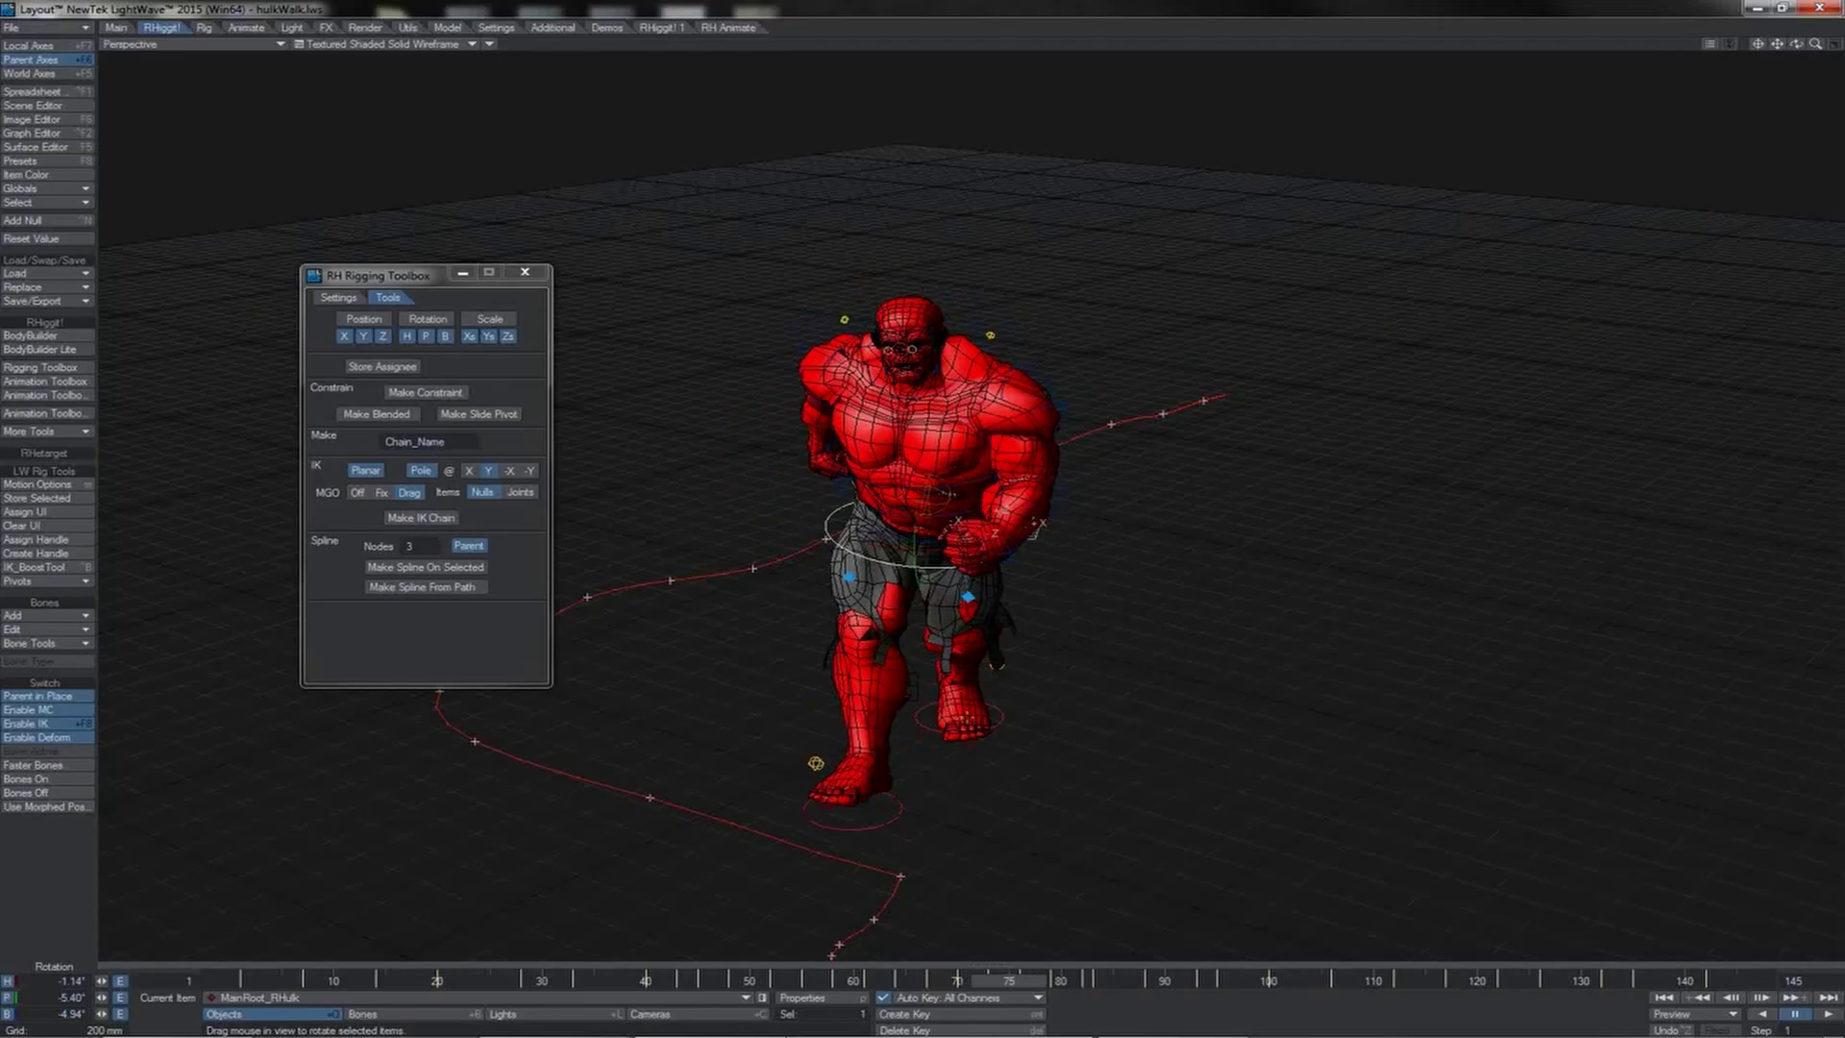
Rotate the Hulk's left foot IK control to a heading of -35.10° at frame 64
left_click(1009, 719)
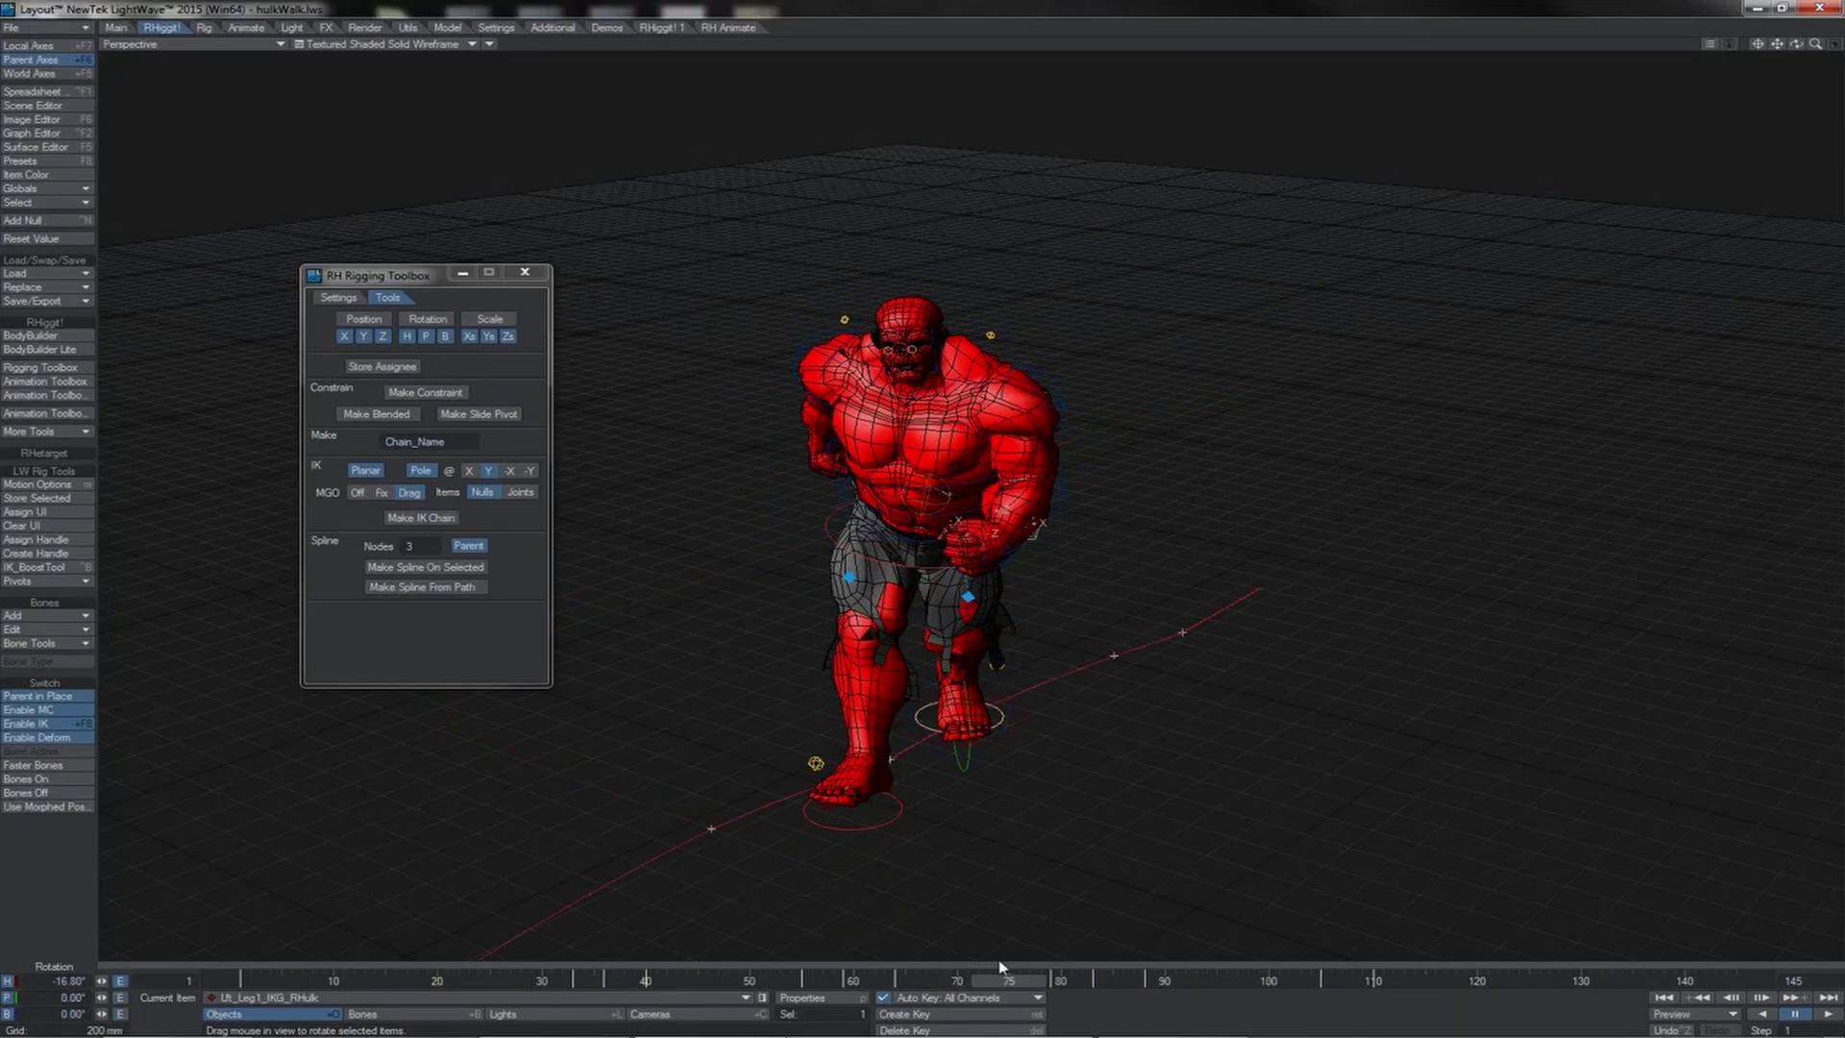
left_click_drag(1002, 982, 890, 982)
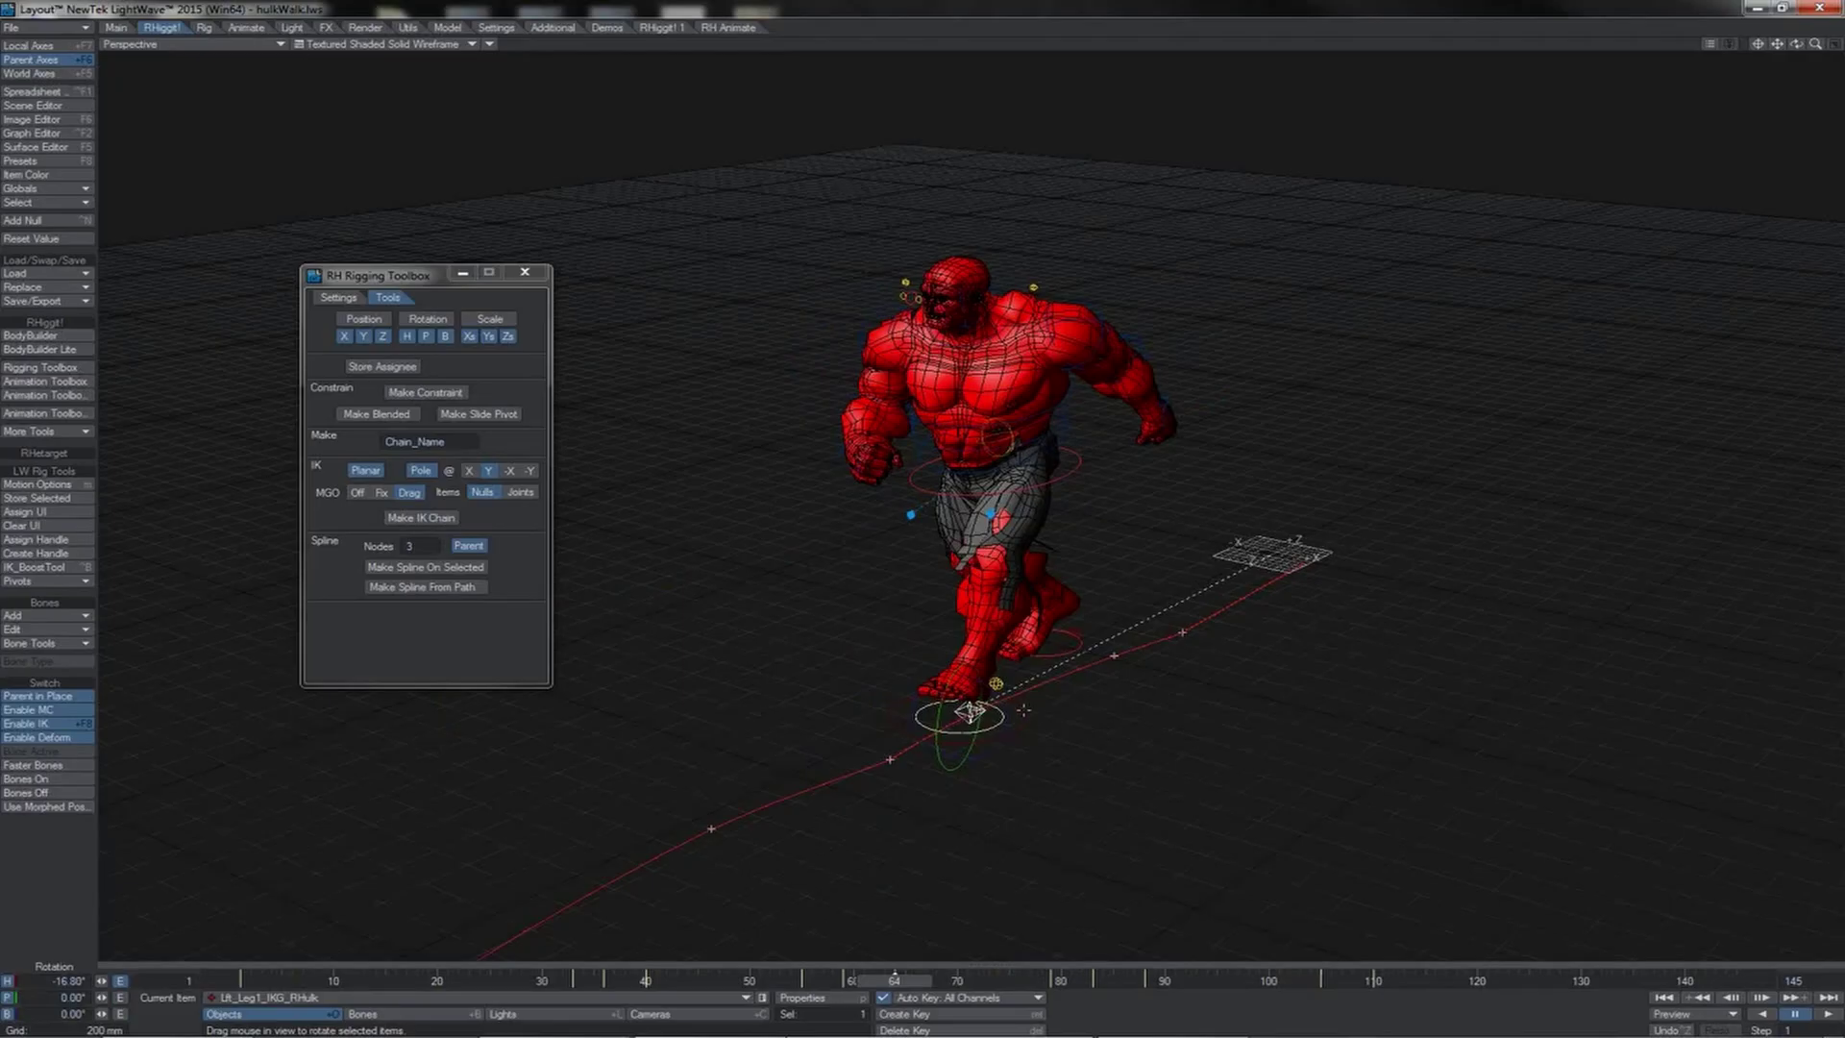
left_click_drag(1023, 710, 975, 710)
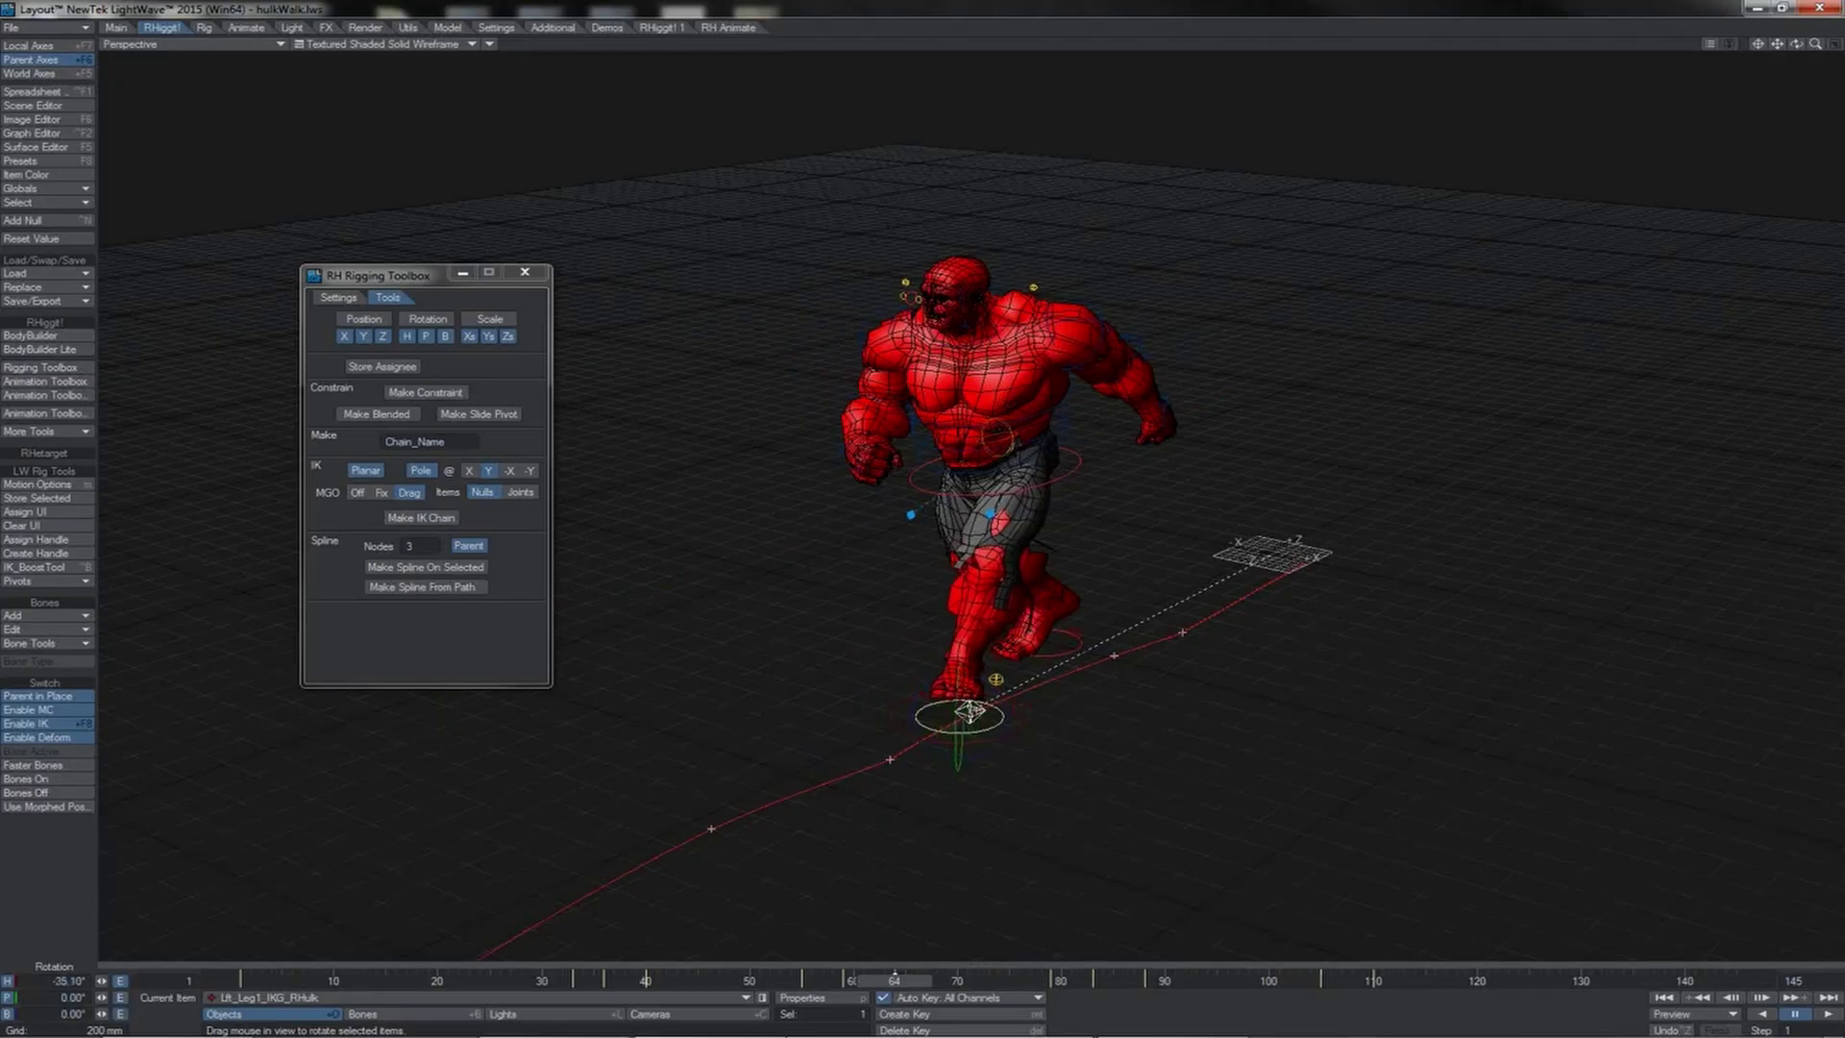
Scrub to frame 76 to check the foot's turn and compare its path with the main root's motion path
left_click_drag(889, 980, 1019, 981)
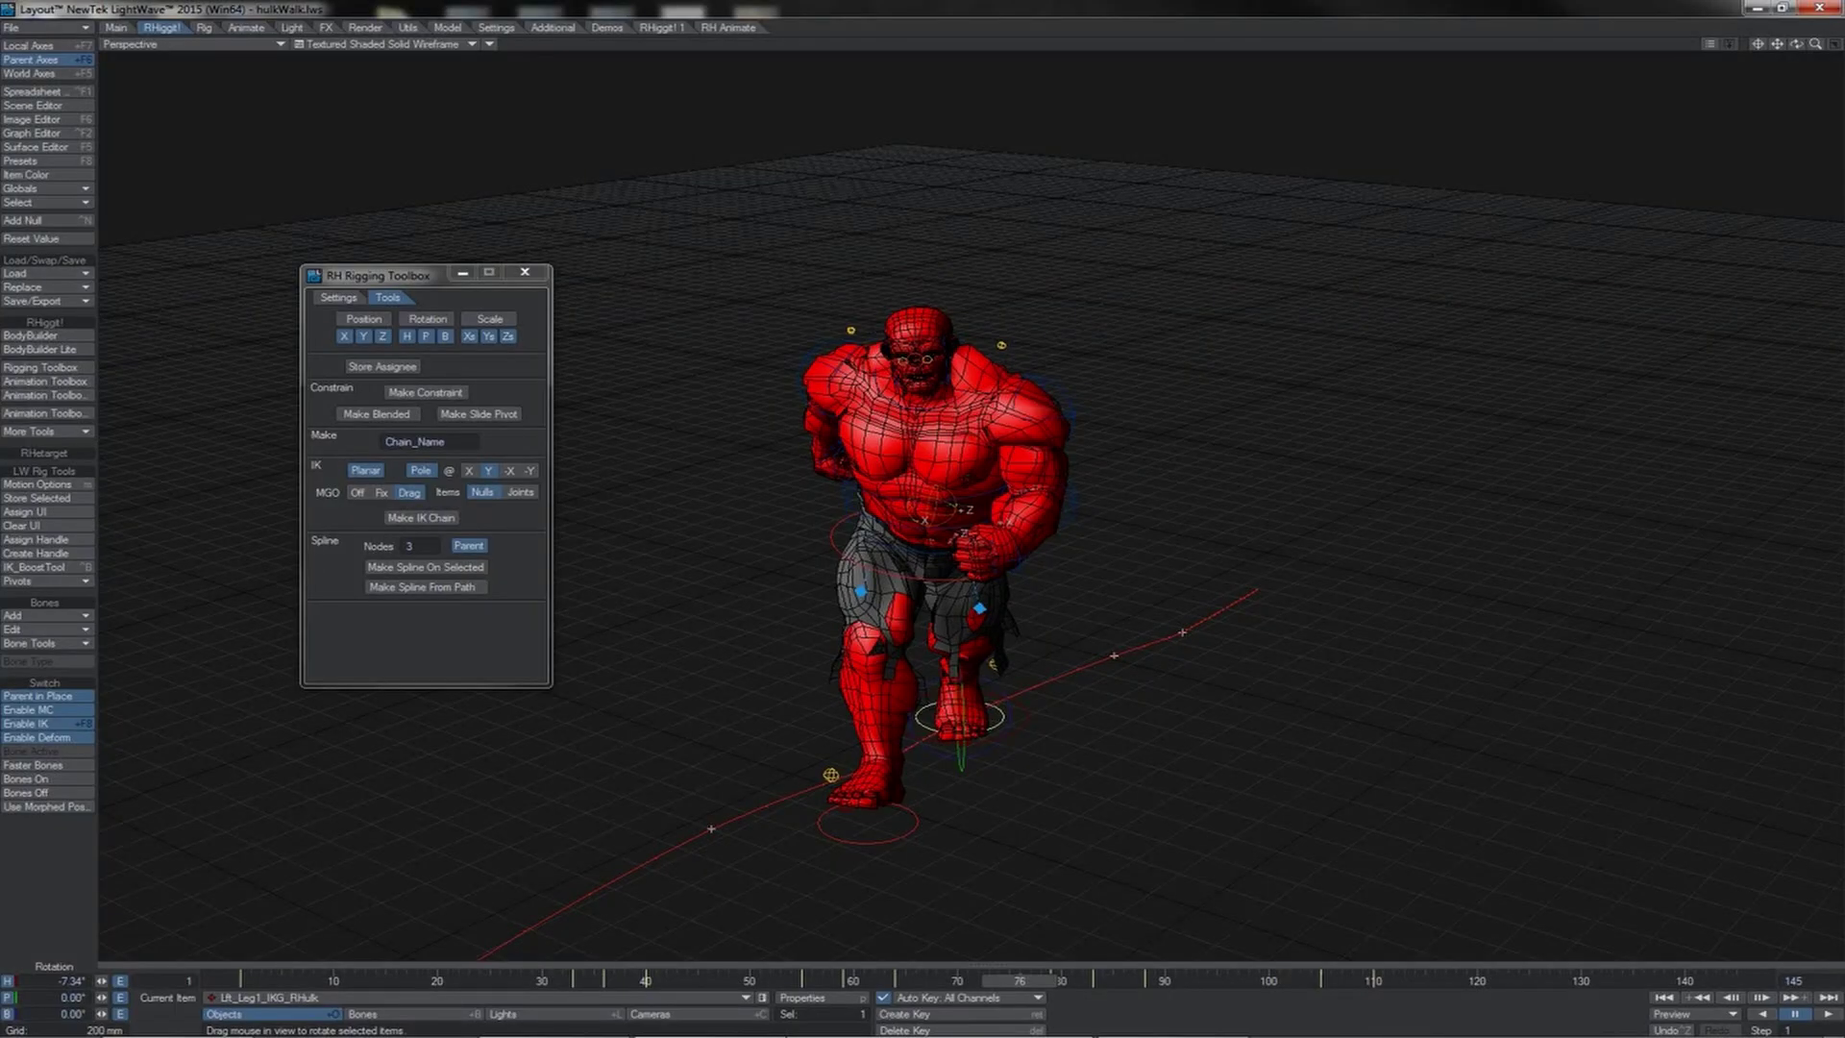
left_click(834, 528)
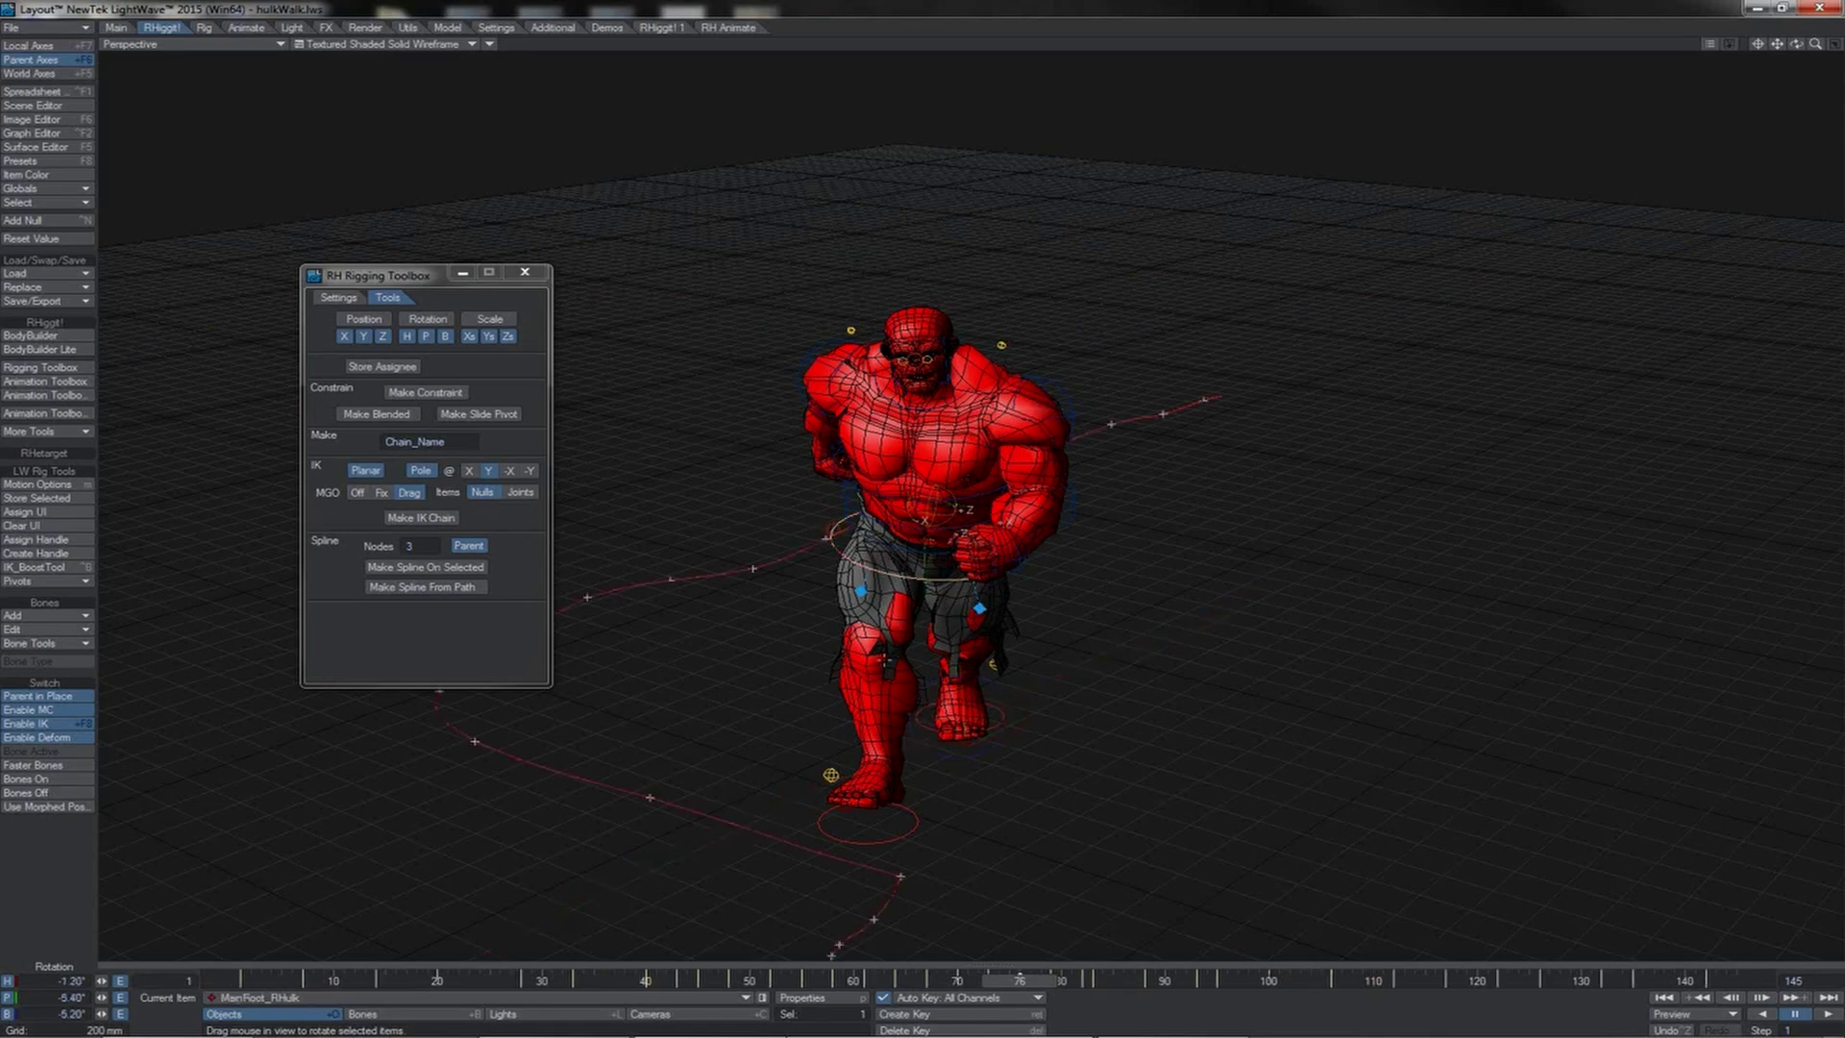
left_click(920, 818)
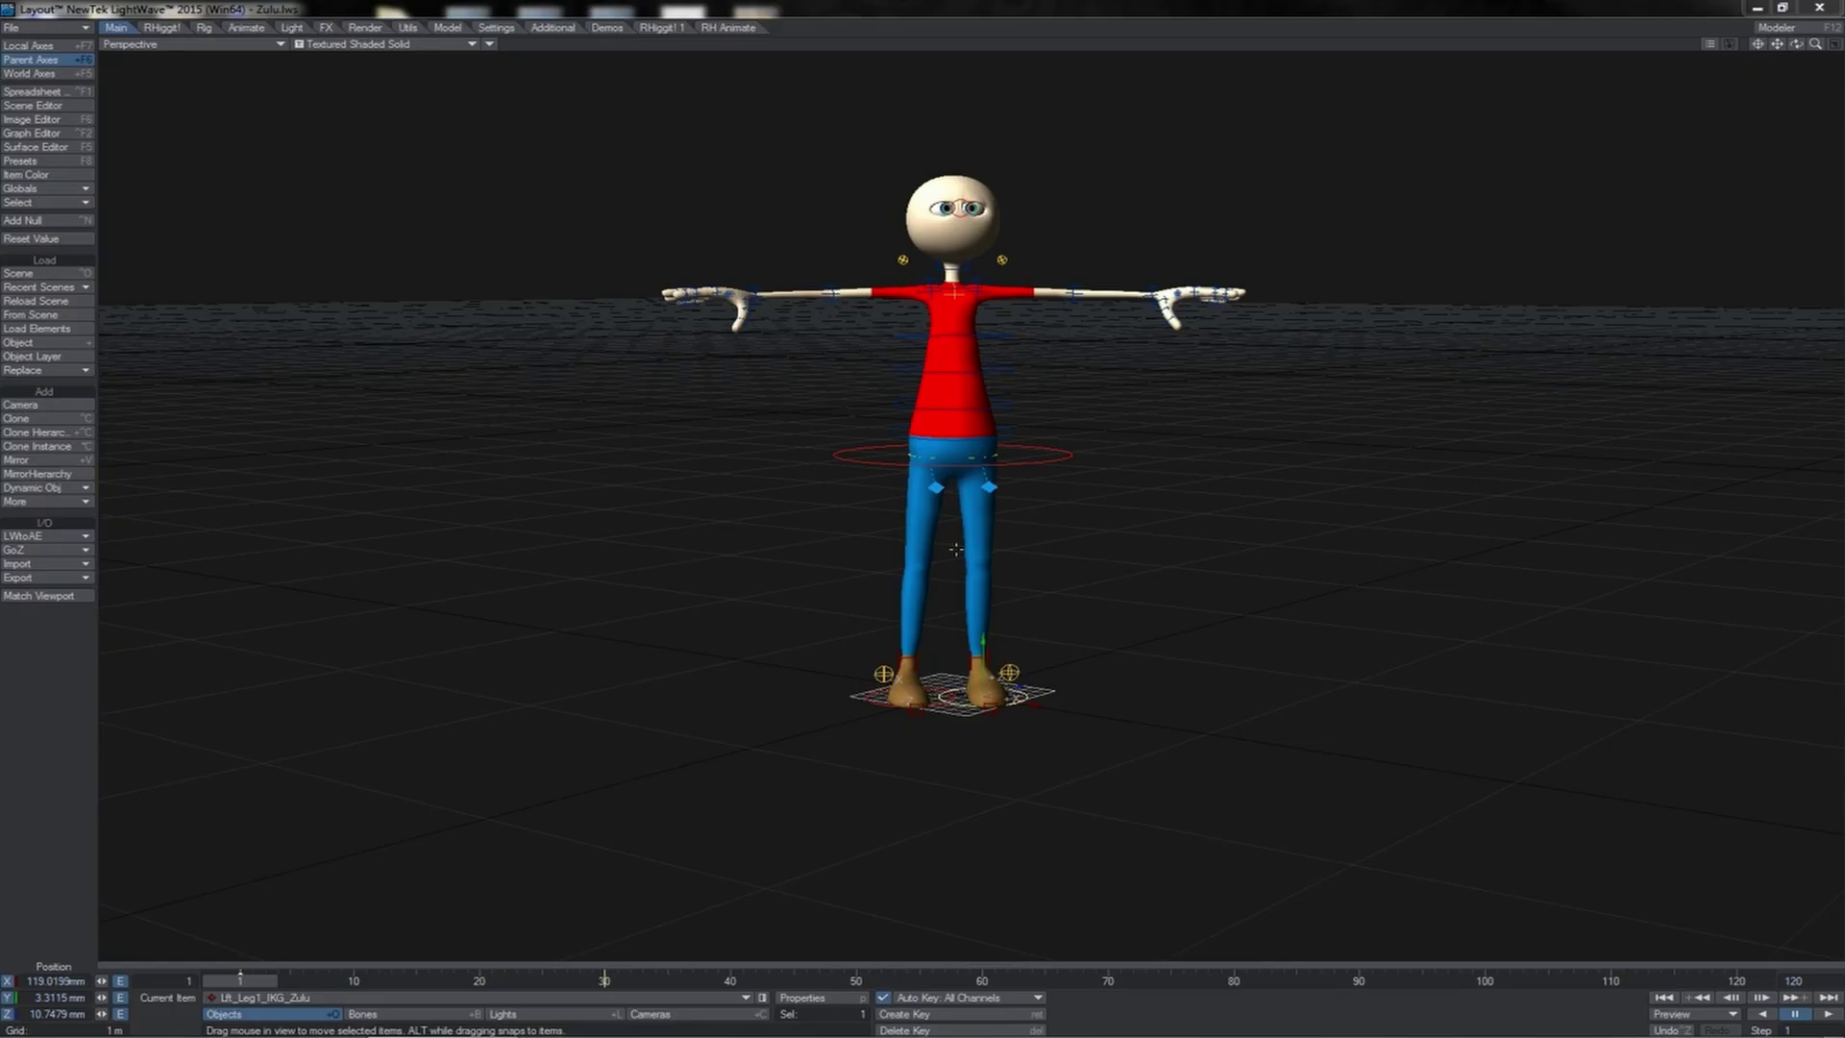
Compare Zulu's main root and main root offset hip controls by selecting each, finishing on the main root
left_click(952, 396)
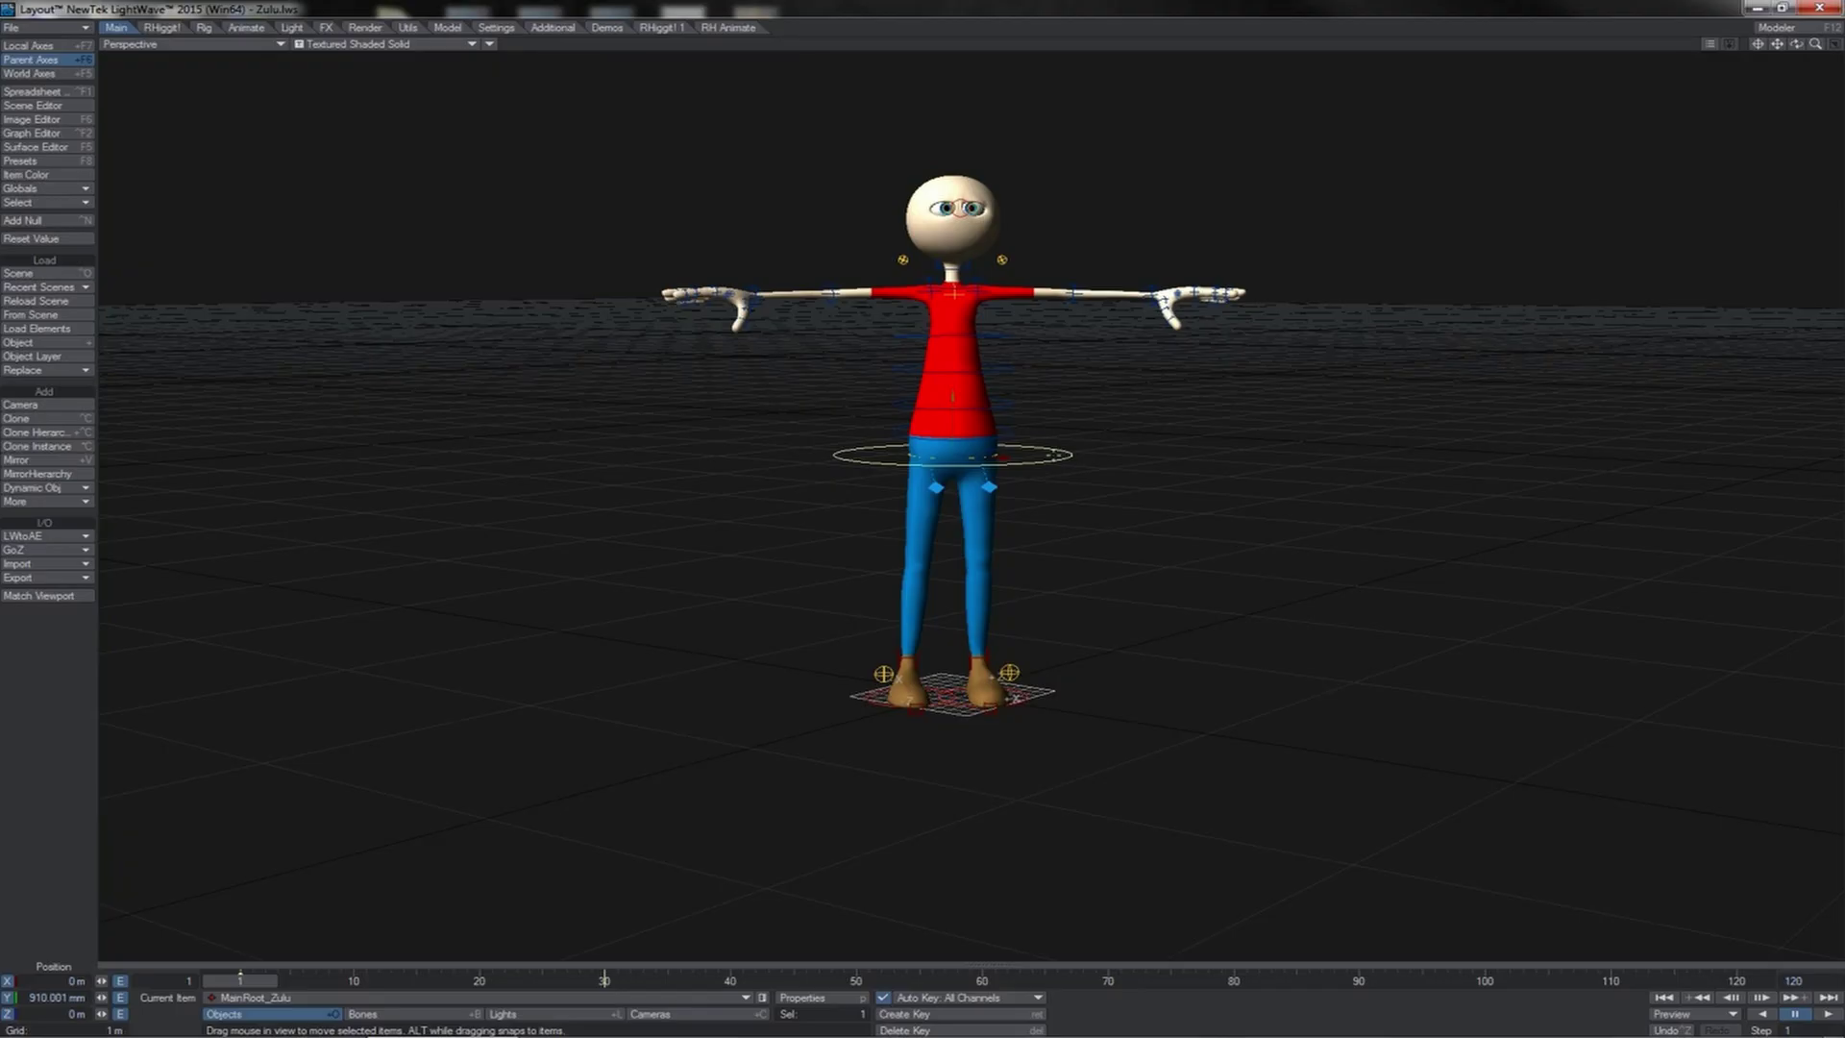
left_click_drag(1267, 192, 1267, 252, "alt")
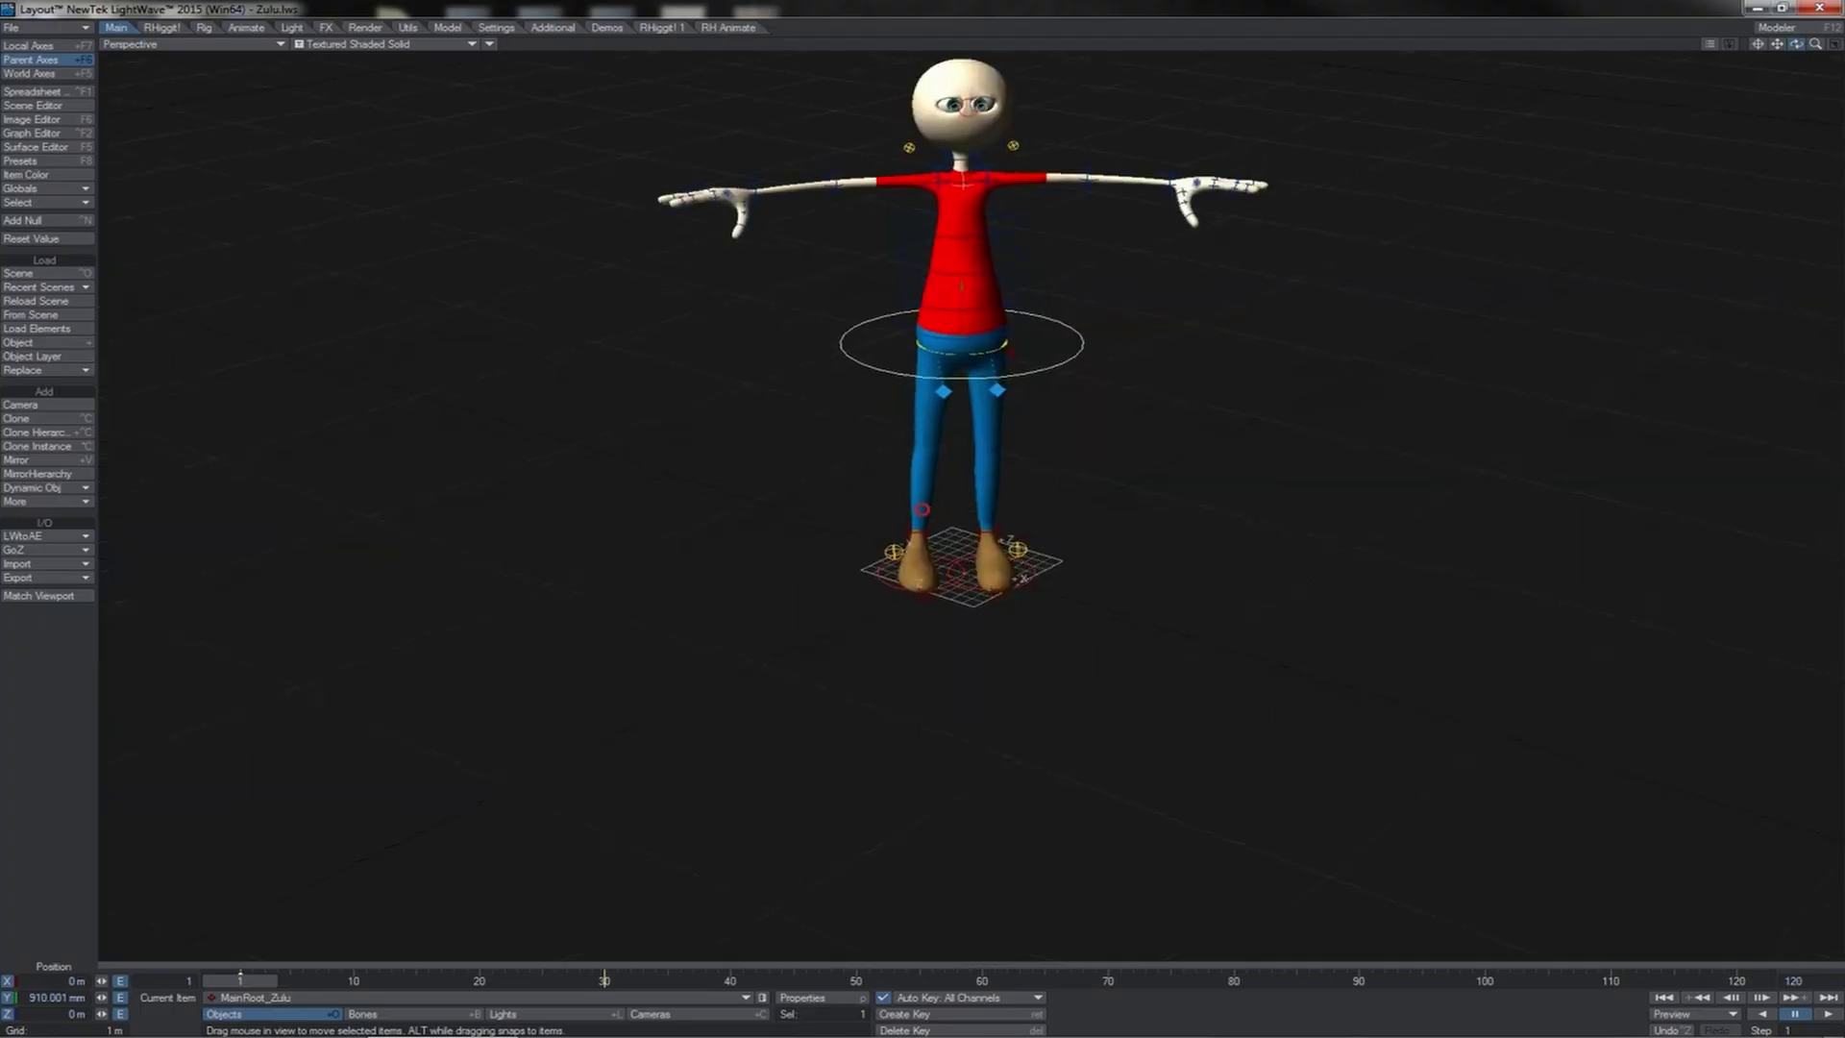
left_click(985, 361)
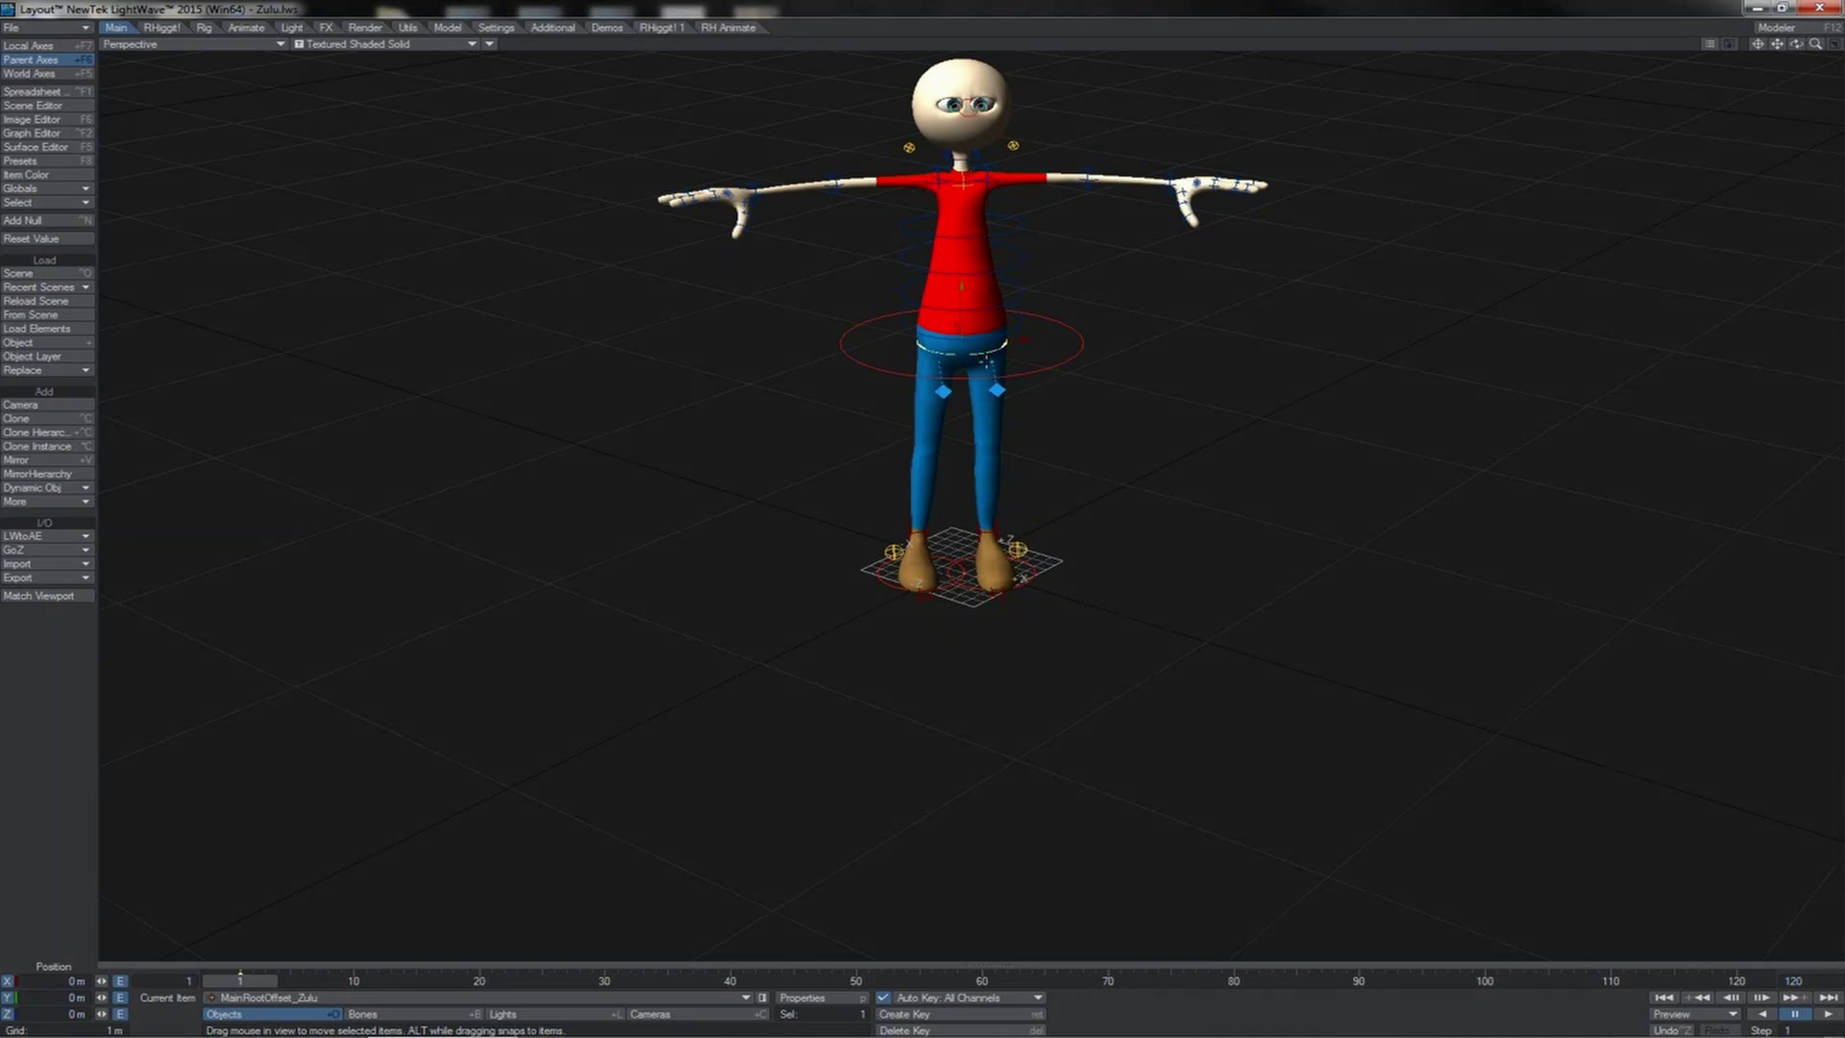
left_click(955, 331)
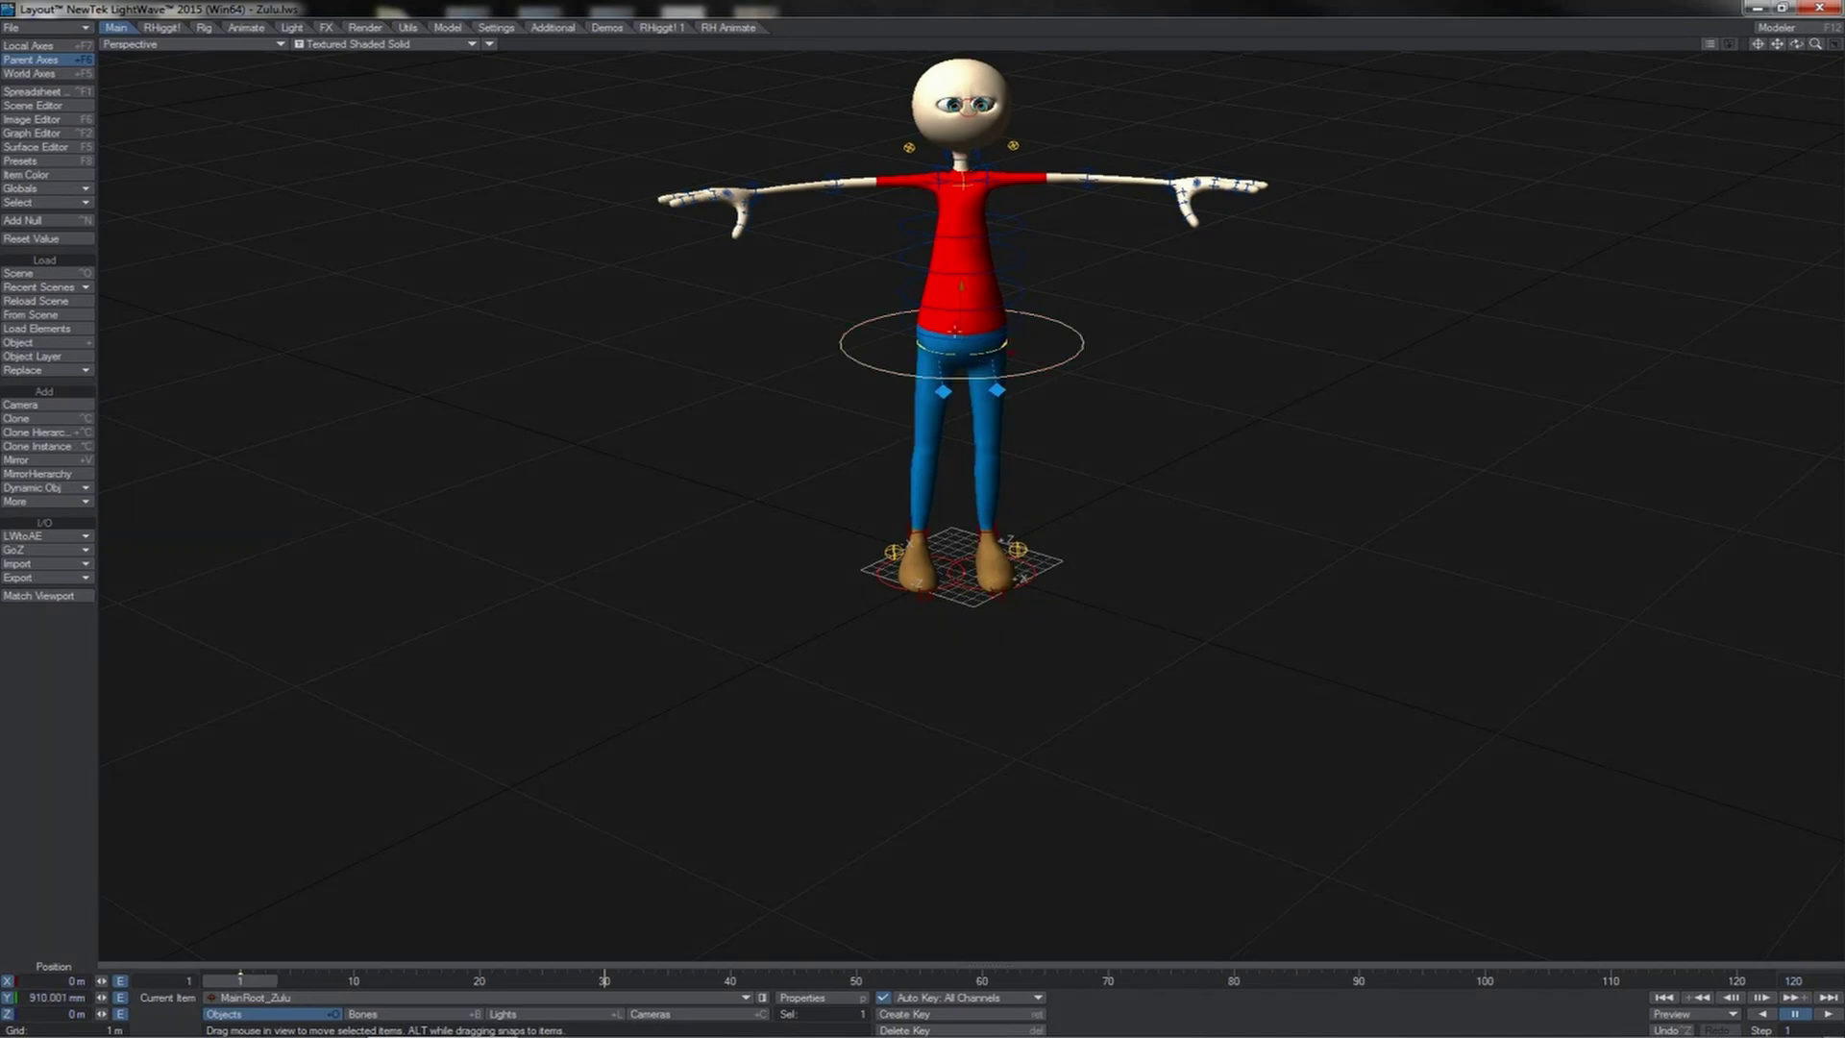
Show Zulu in the top view, centred and enlarged on the main root control
key("2")
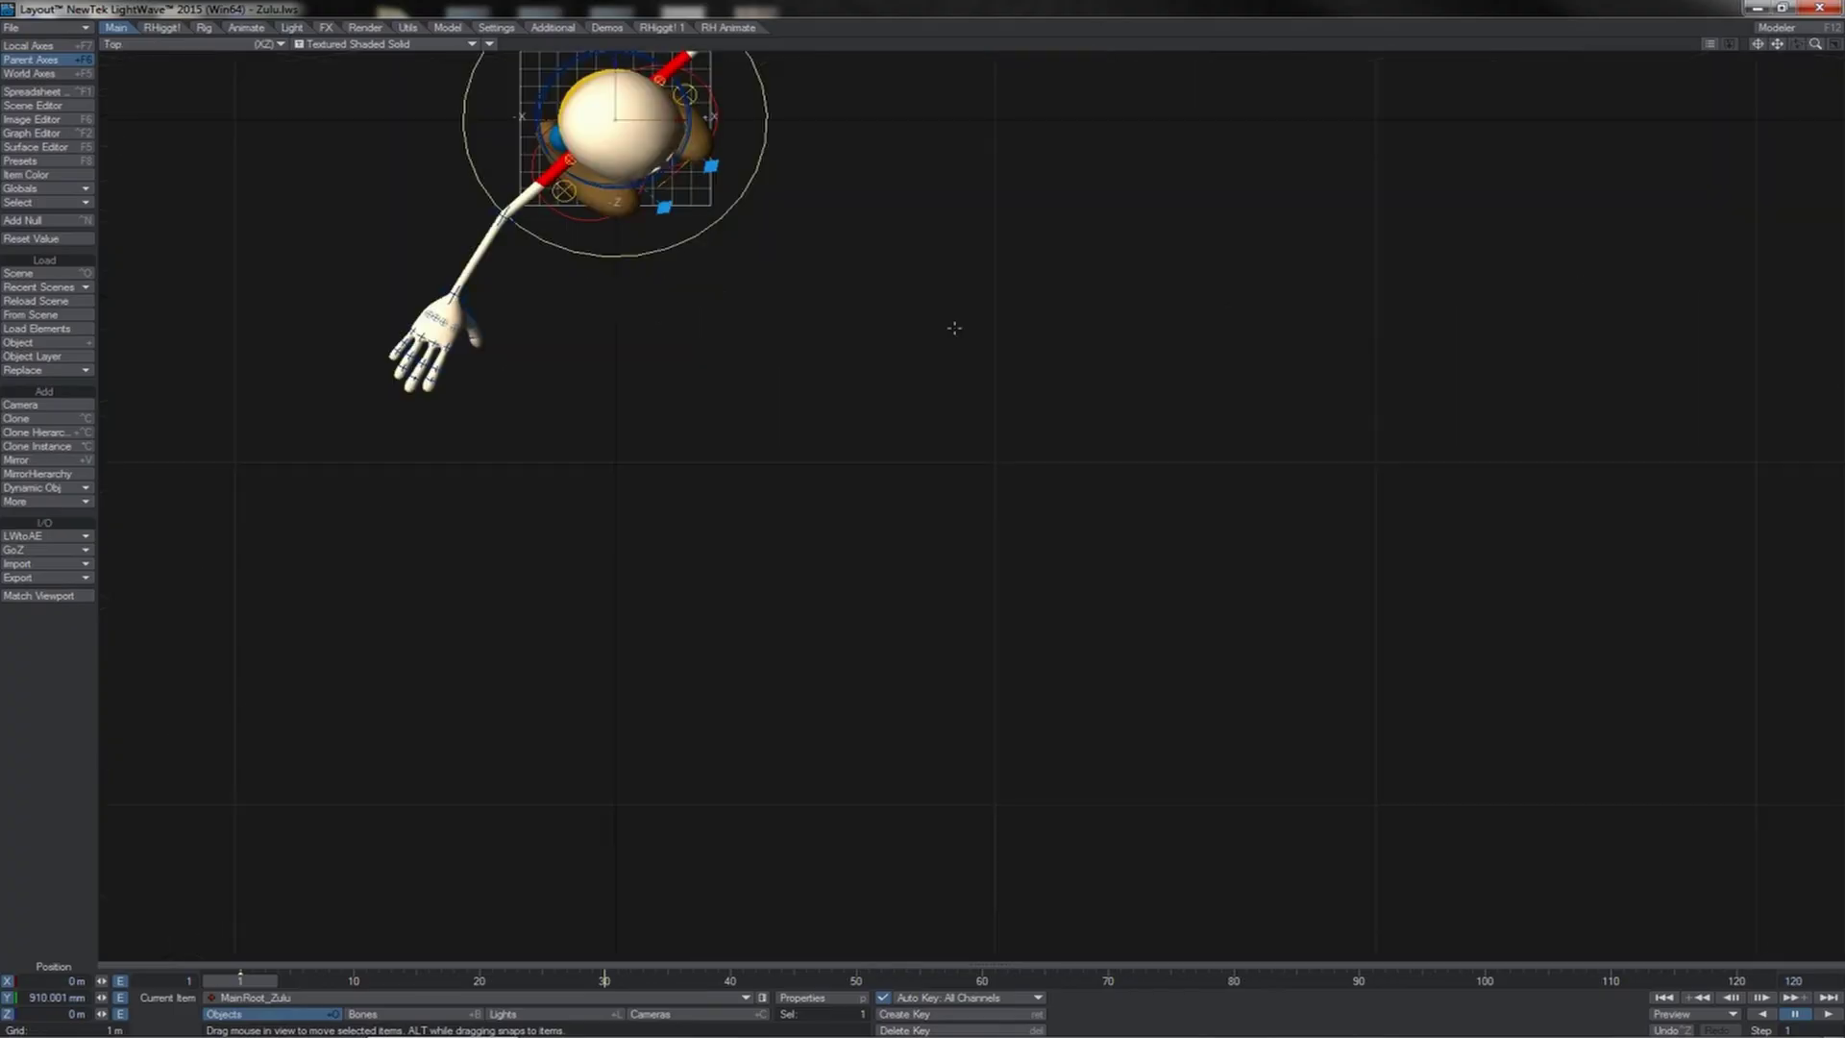
key("g")
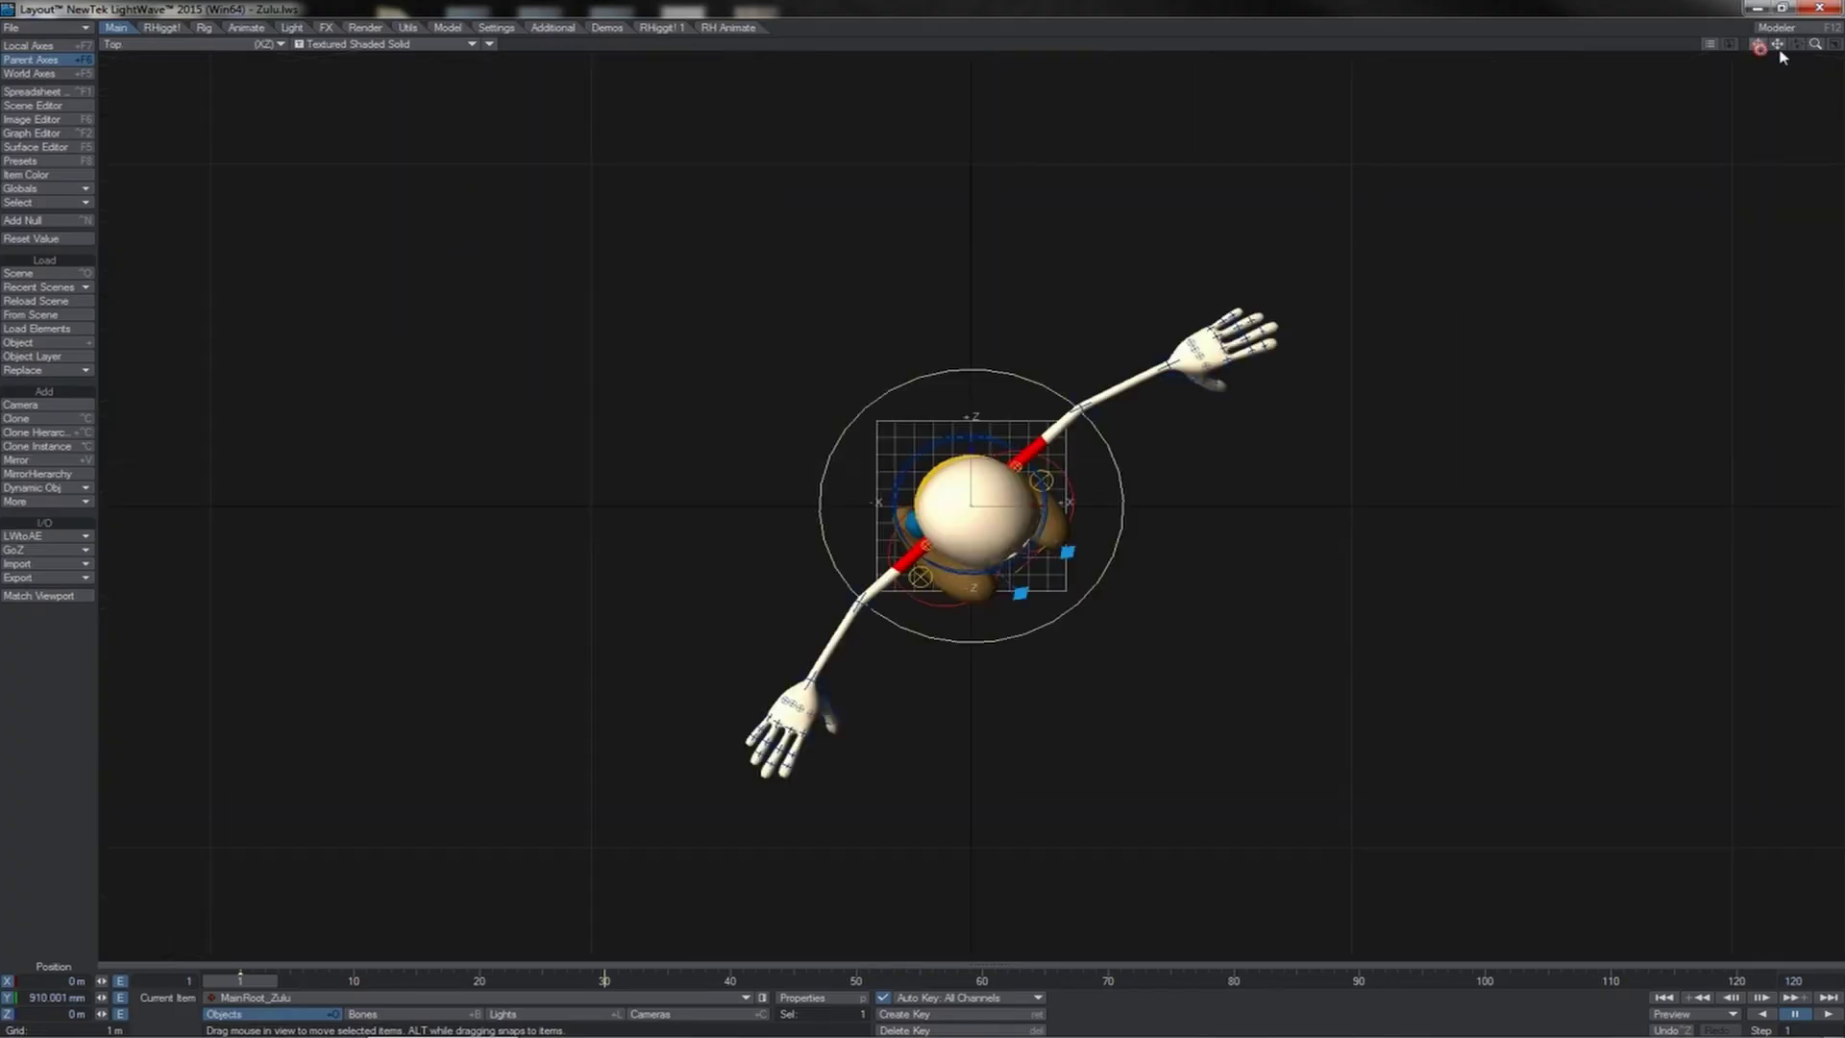
left_click_drag(1817, 43, 1816, 86)
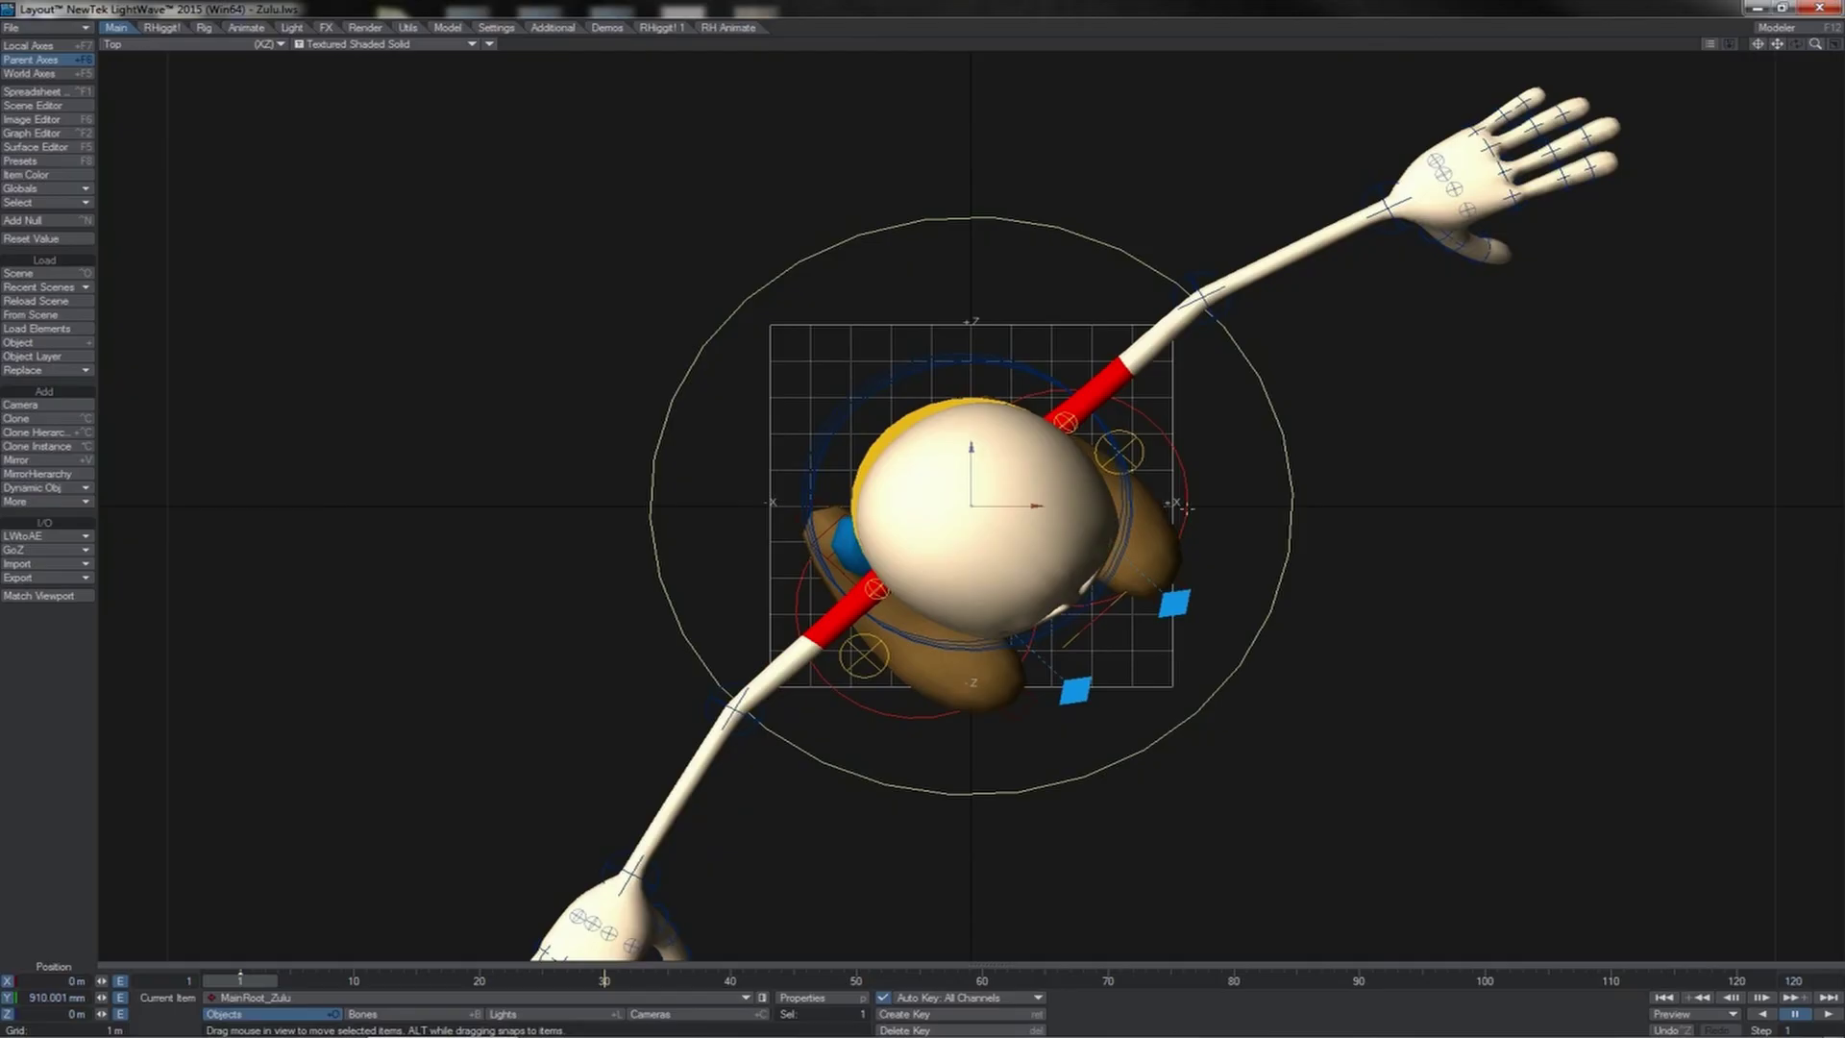
Select the main root offset control and review the main root's Position X and Position Z curves in the Graph Editor
key("Up")
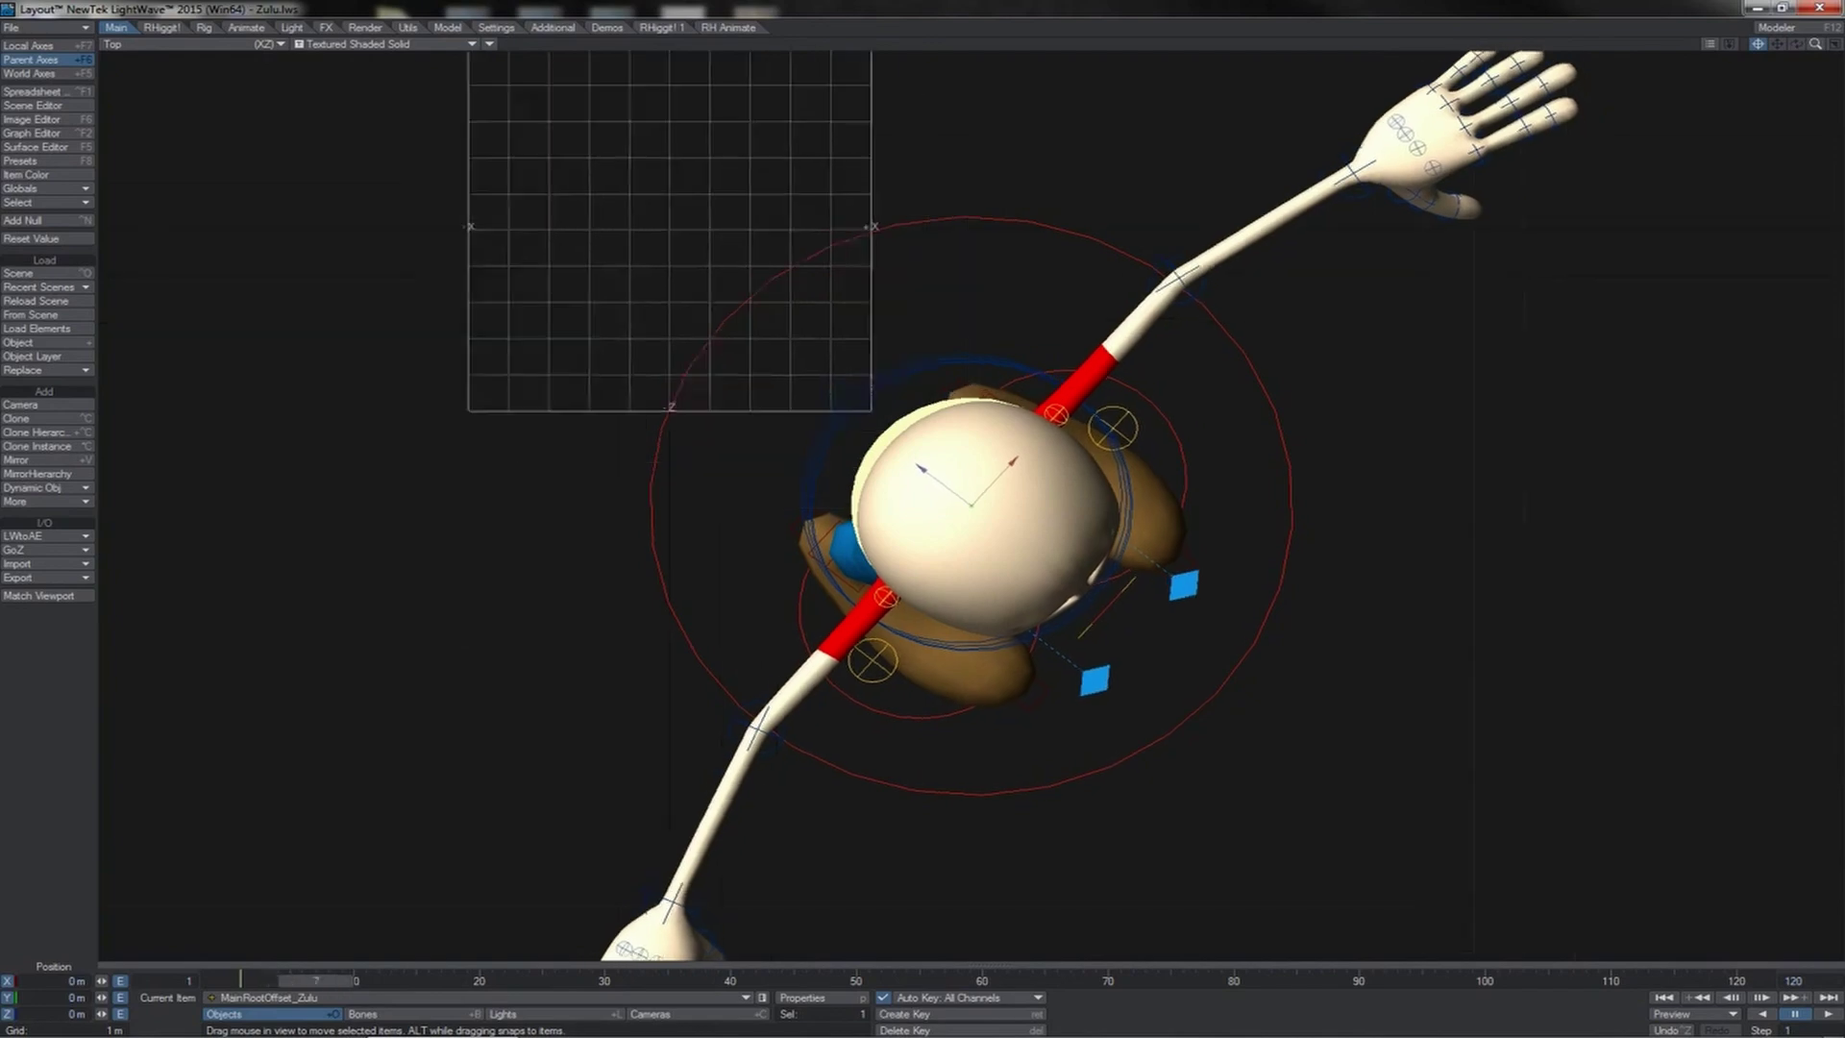
key("ctrl+F2")
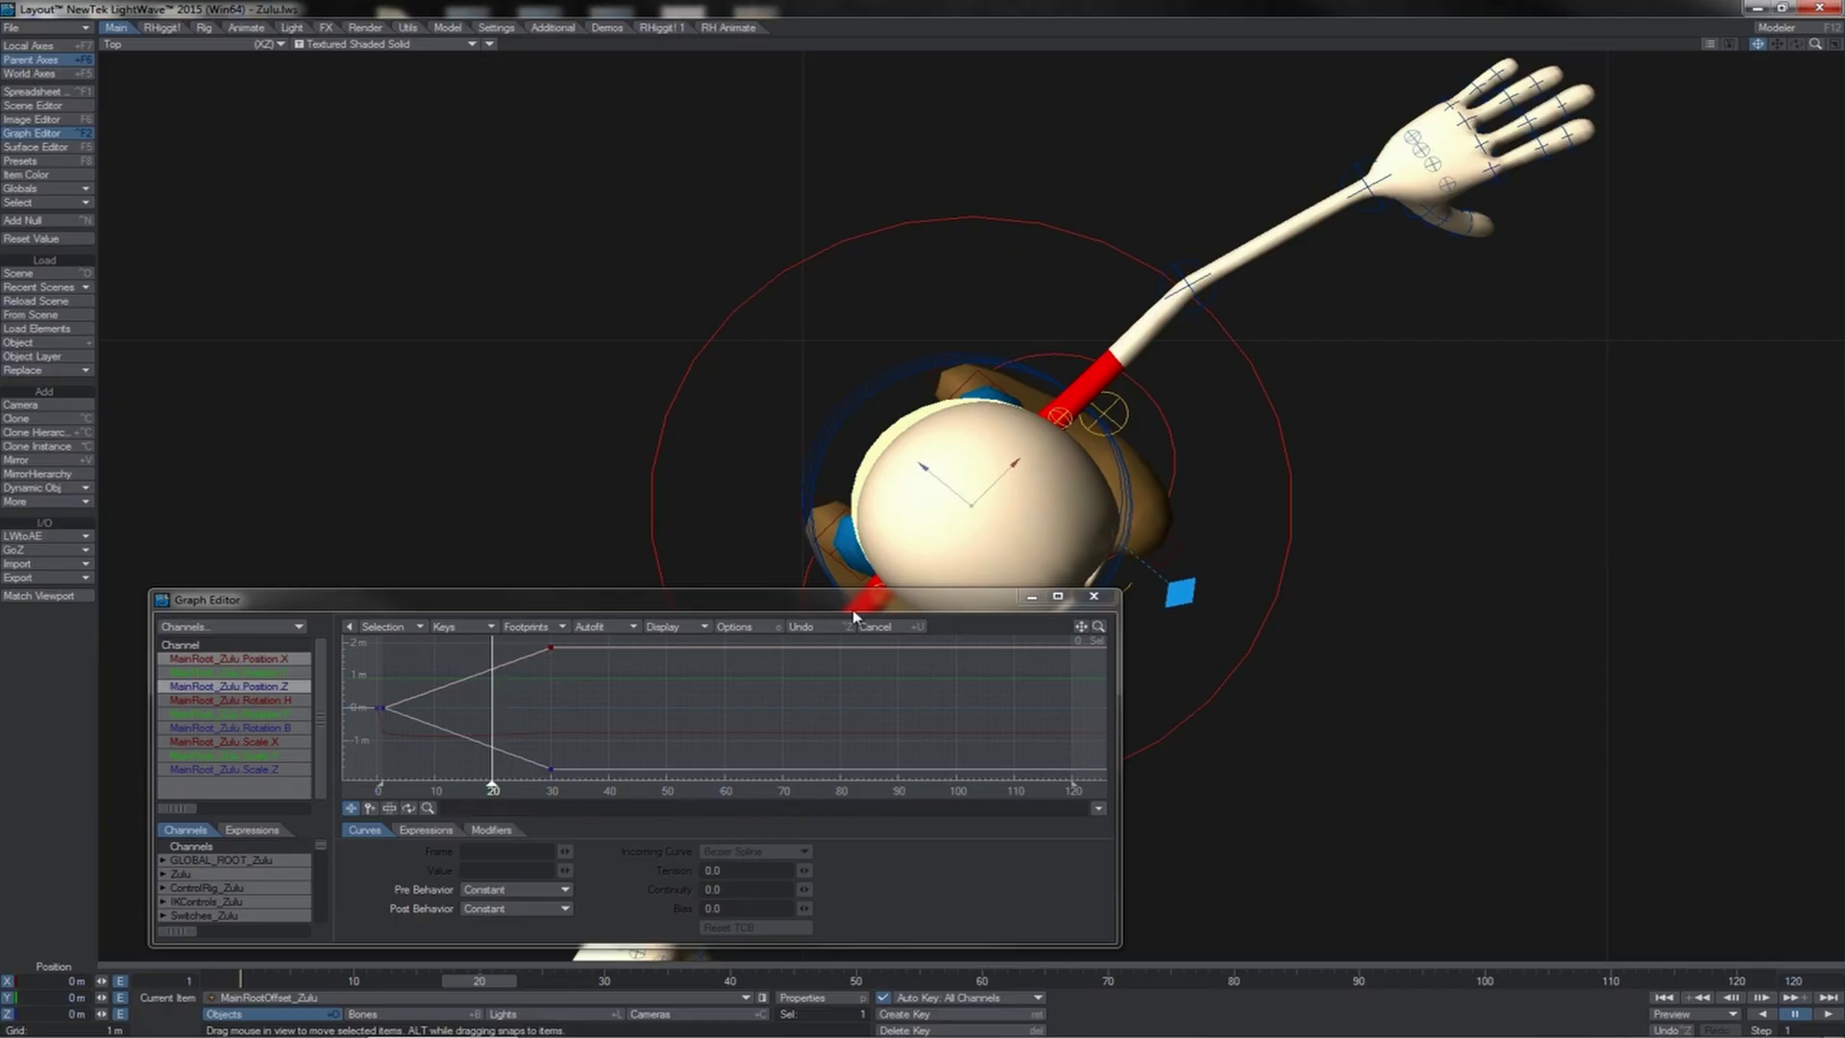
left_click(1094, 595)
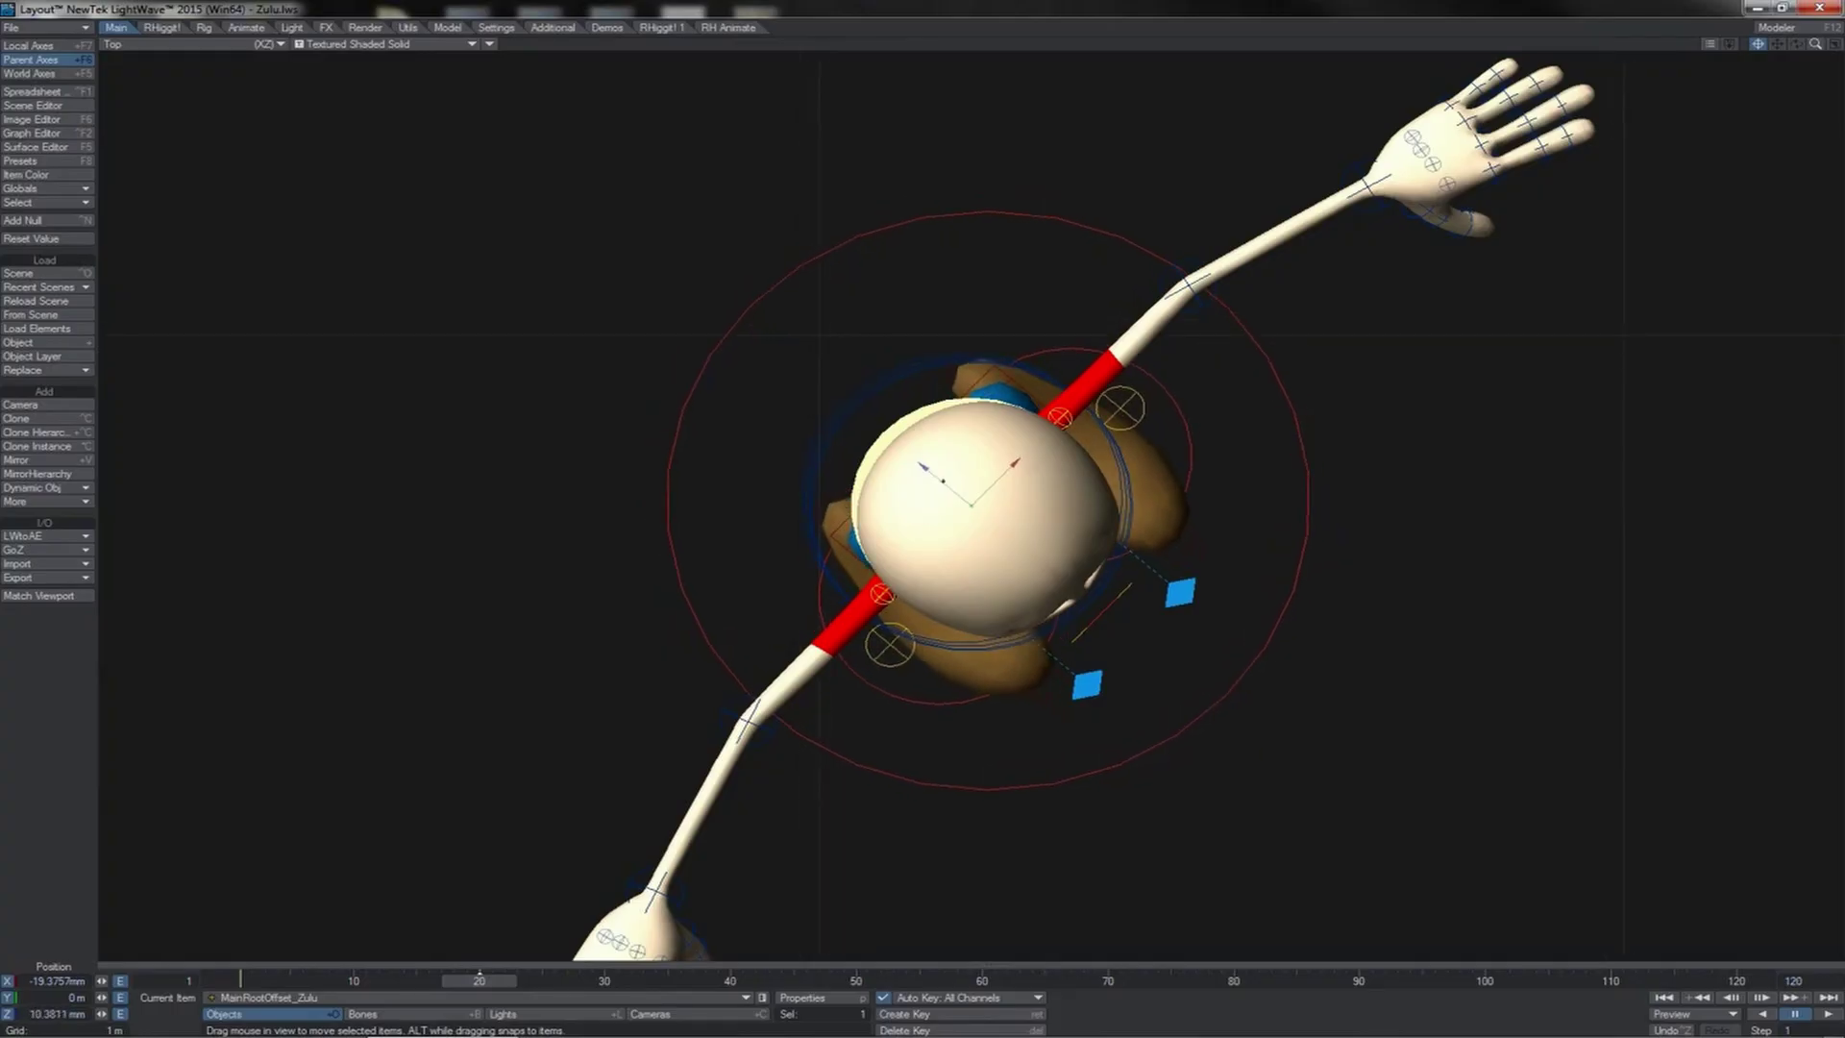
Try banking the main root offset control to 3.90° at frame 20
key("y")
right_click_drag(994, 480, 922, 509)
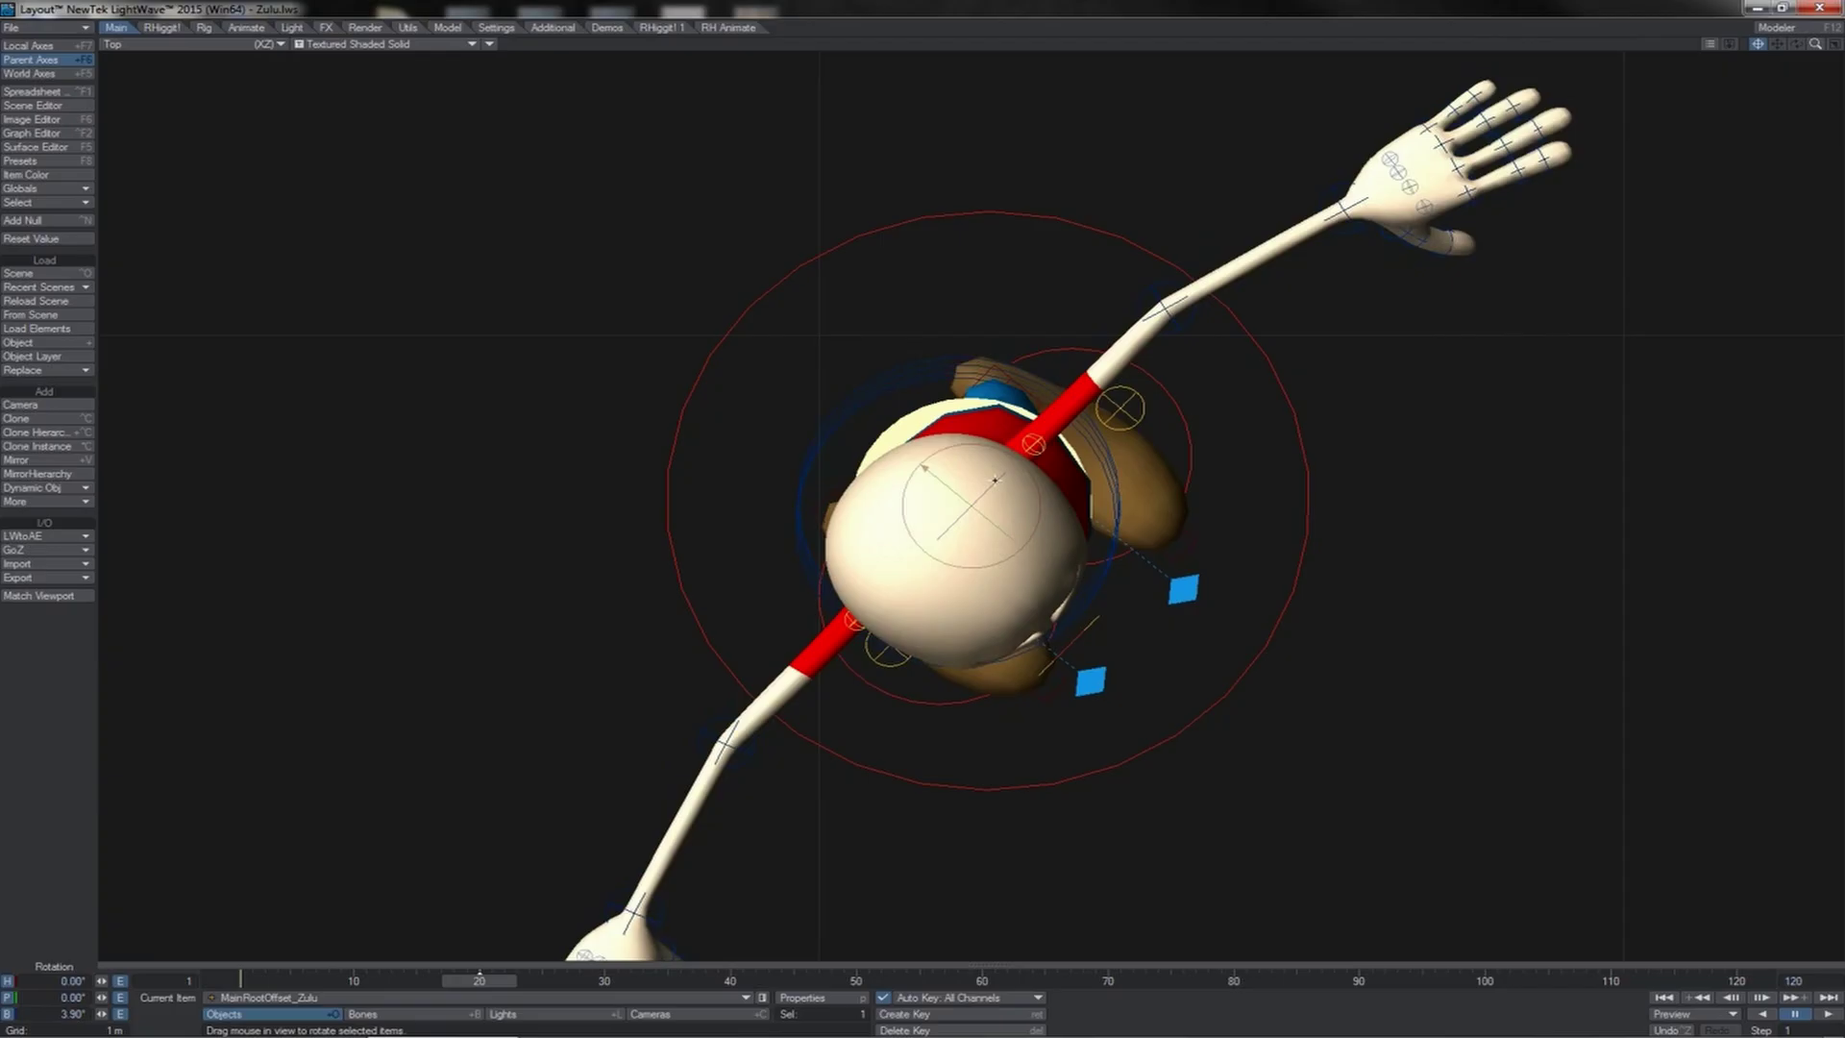
key("ctrl+z")
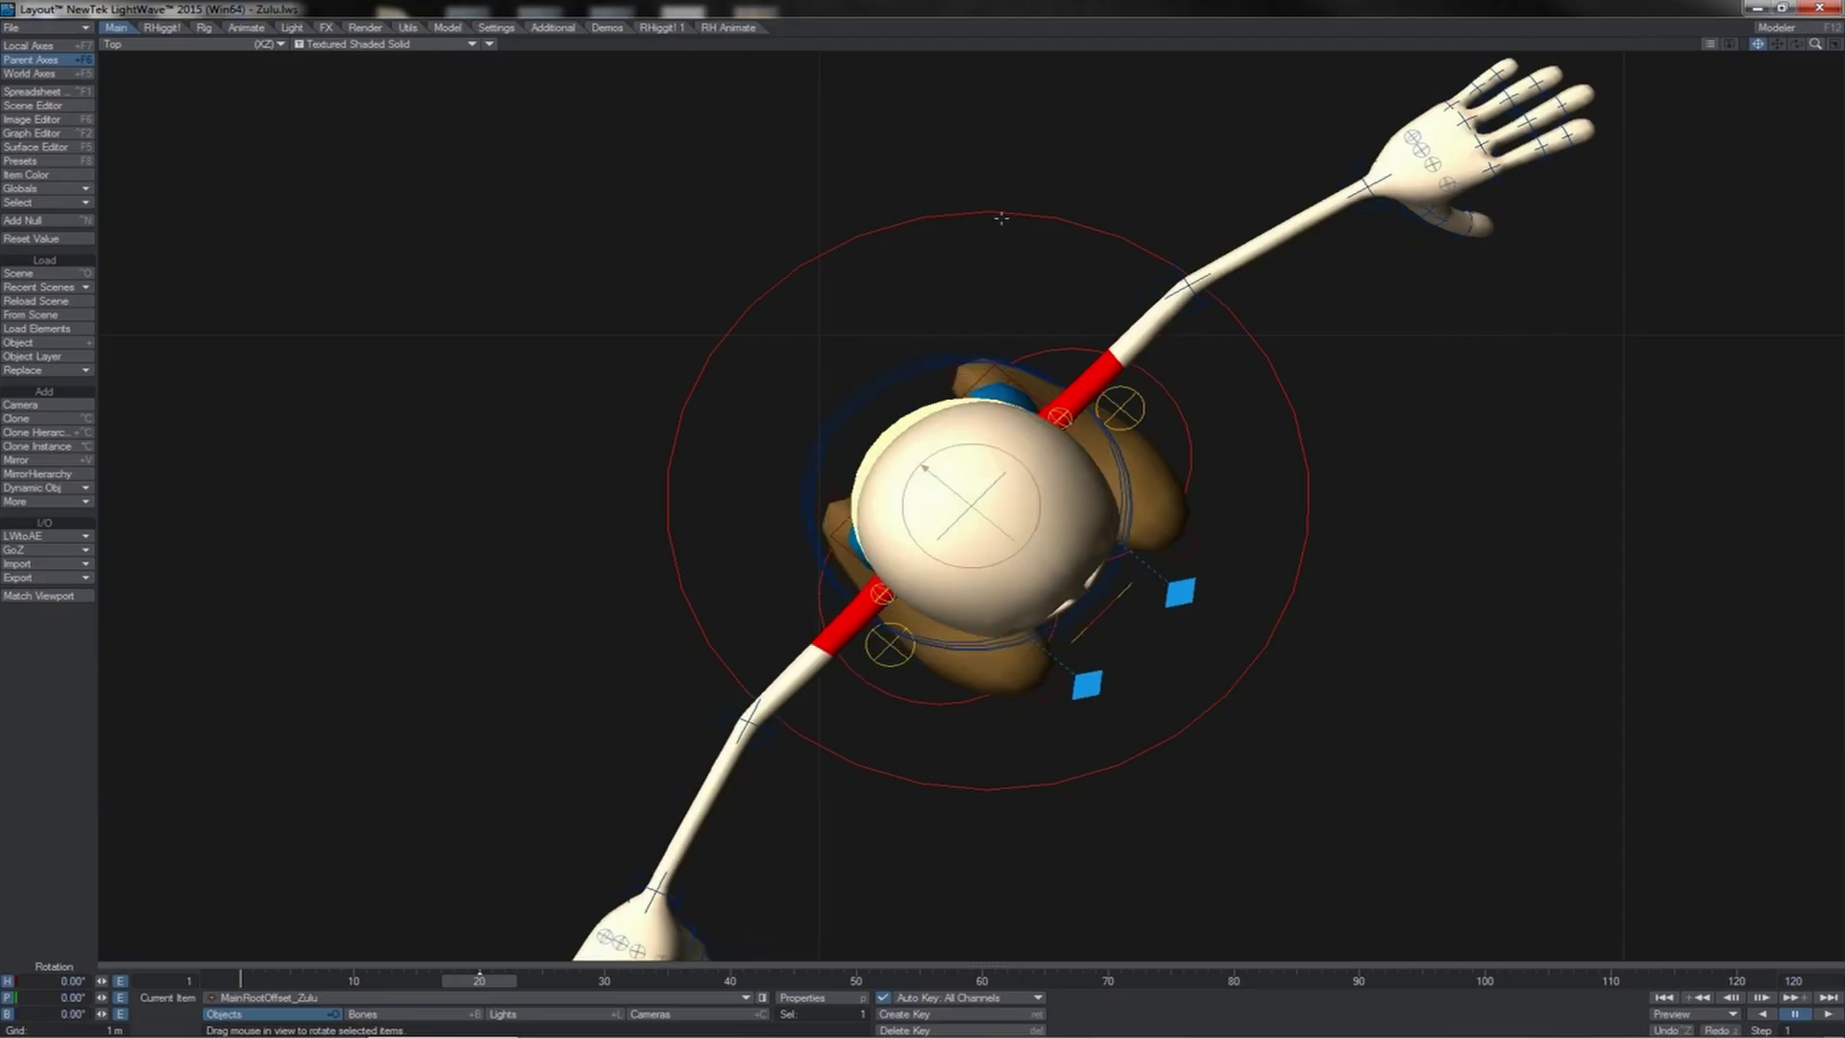
Return to the perspective view of Zulu with the main root offset control selected
key("5")
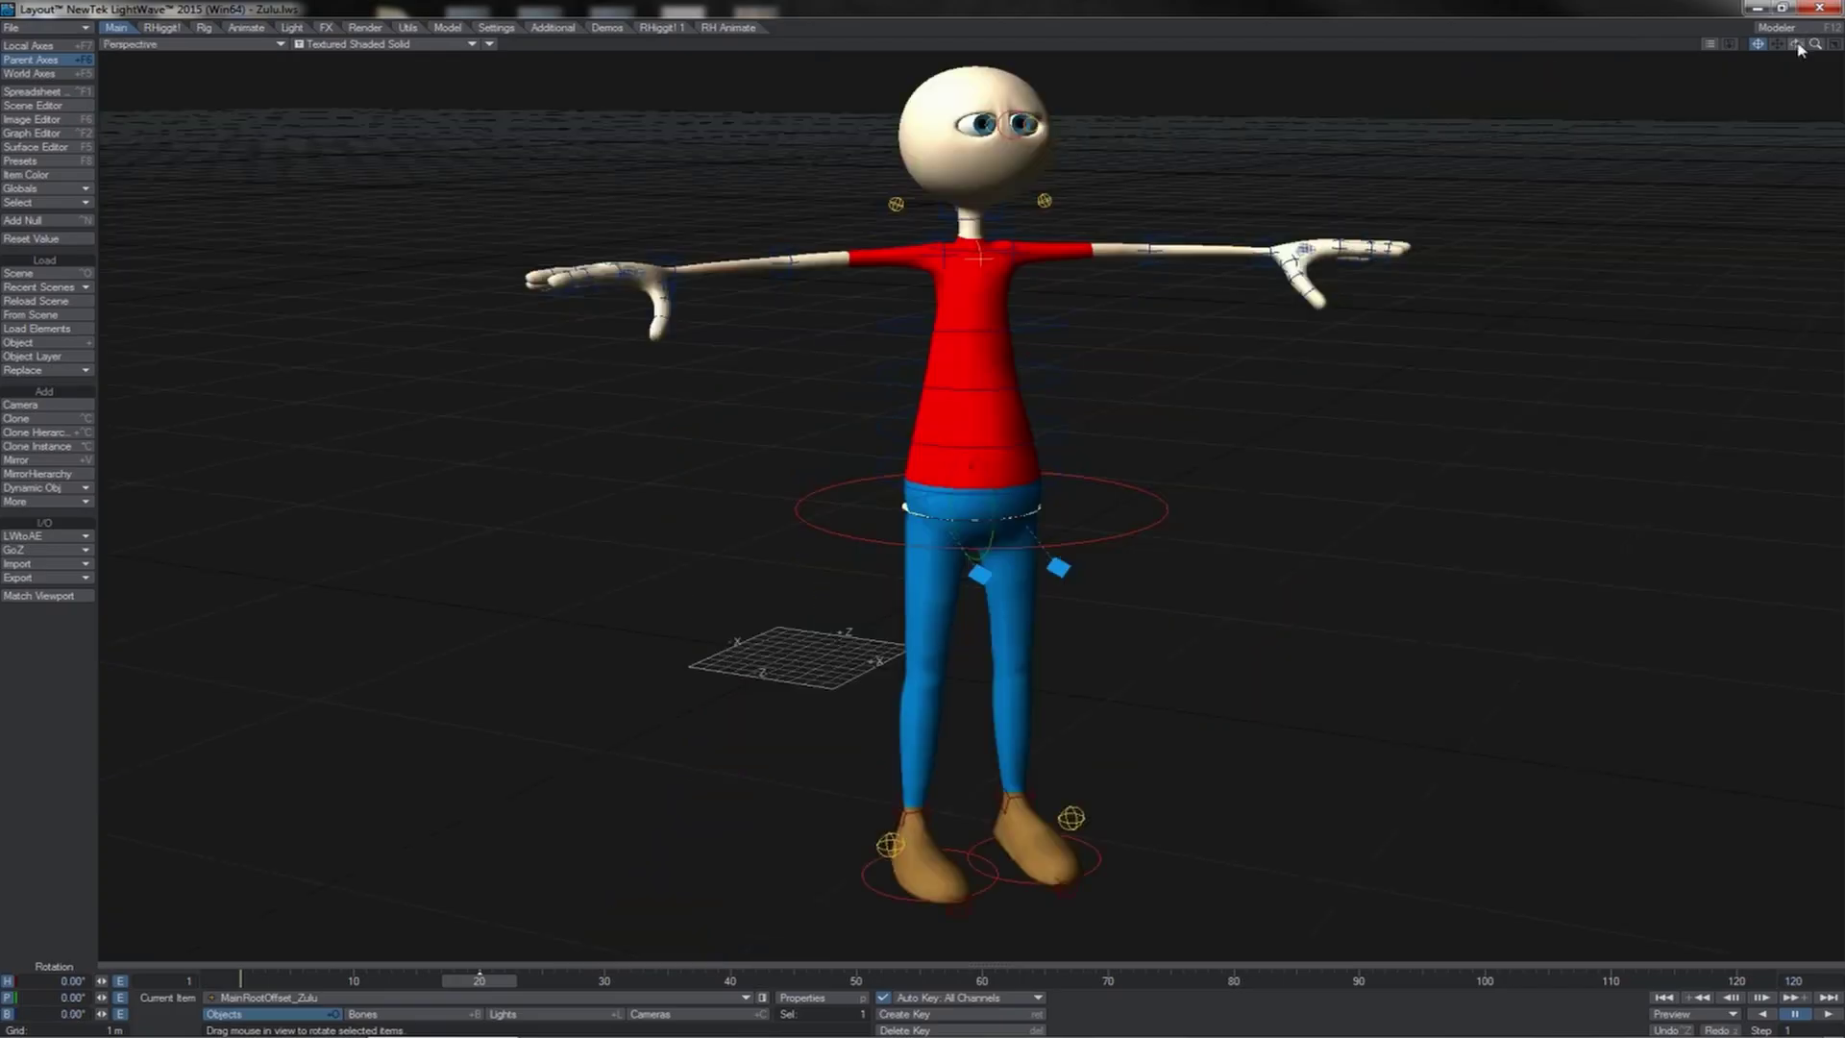